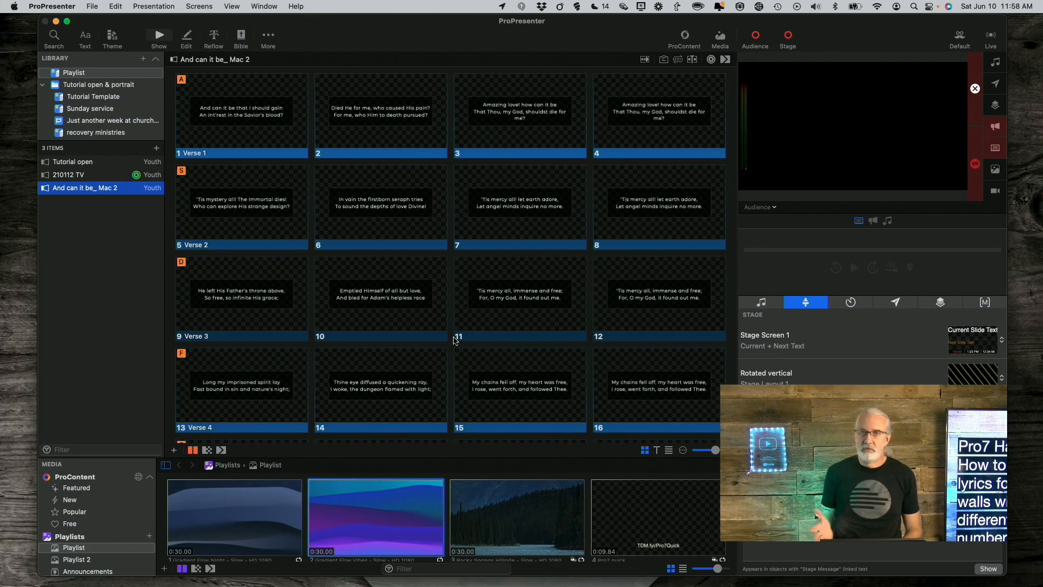
- Show the first two Verse 1 slides live and open the first slide for editing
left_click(267, 140)
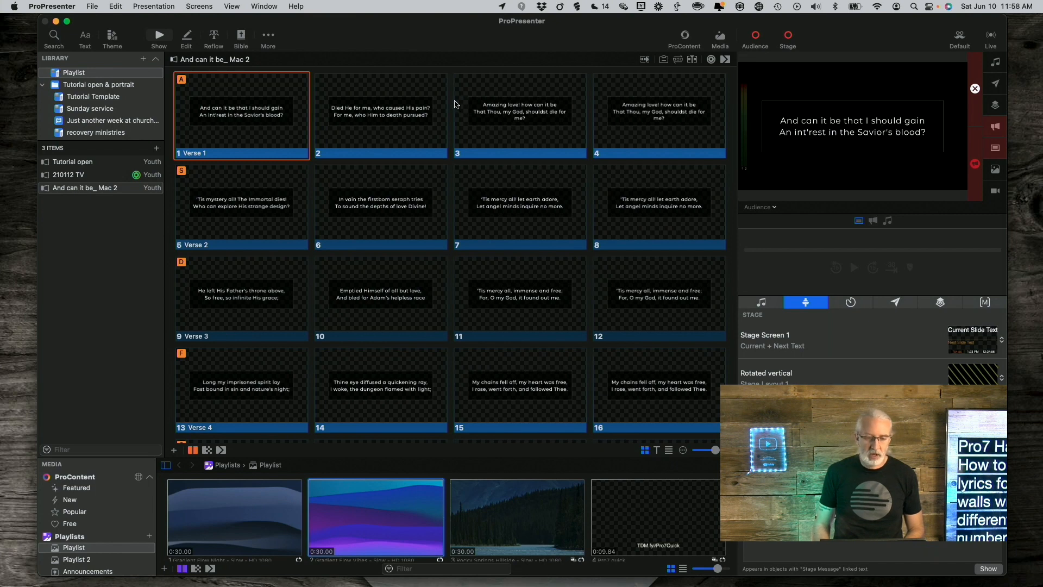
left_click(431, 109)
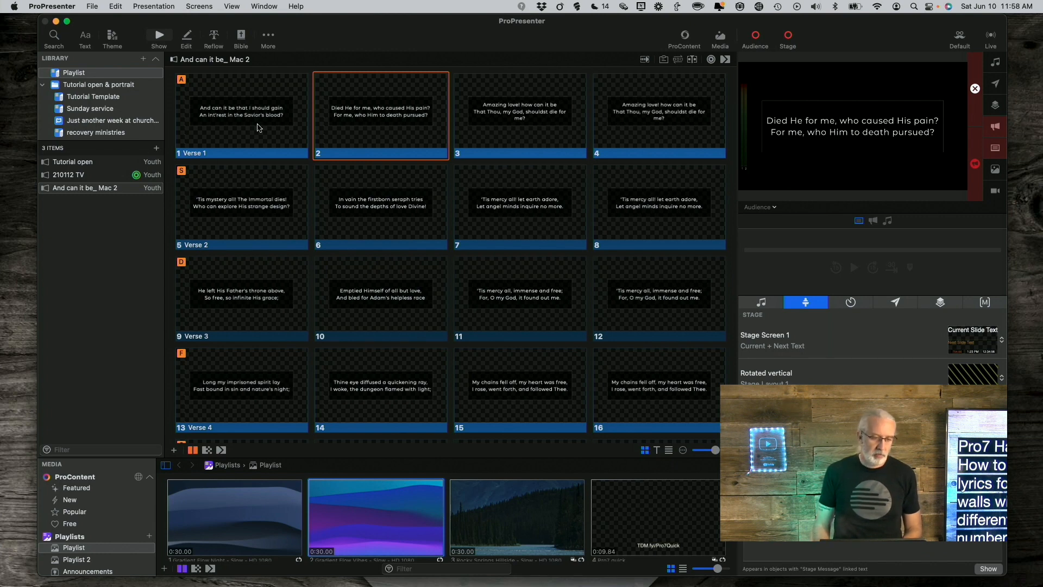
right_click(242, 98)
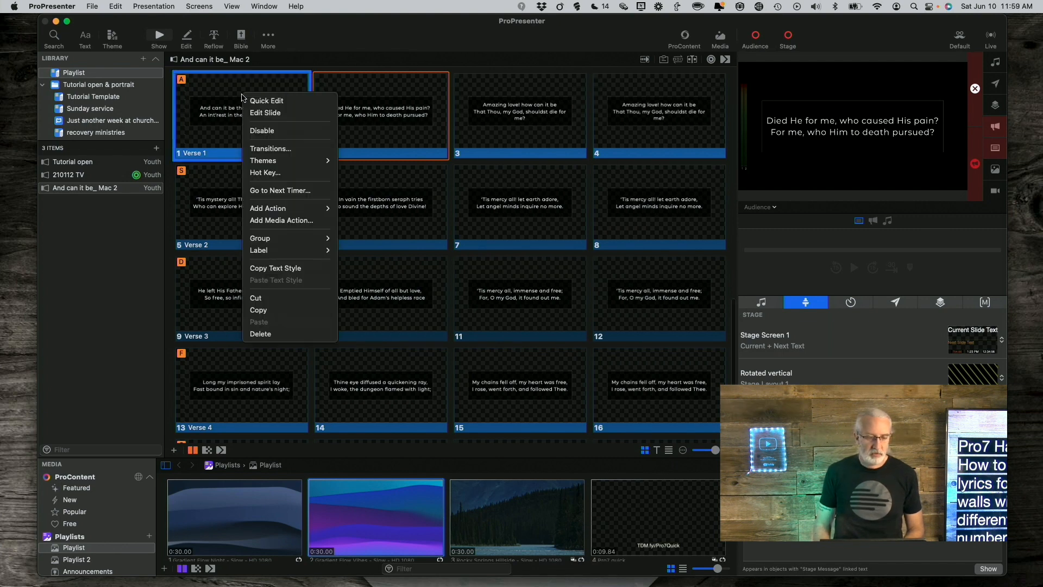
left_click(253, 113)
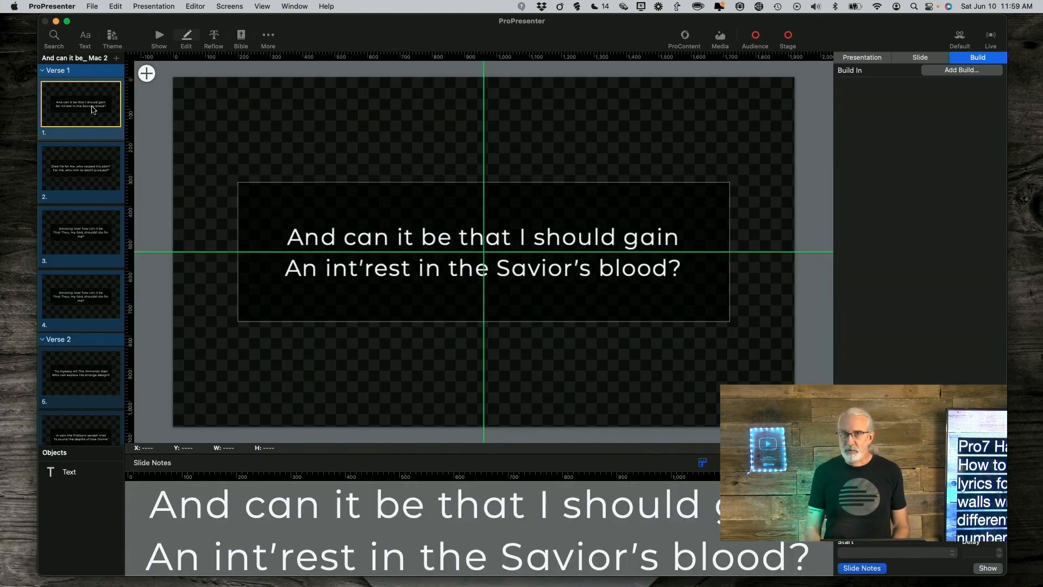
- Copy the complete lyrics of the third Verse 1 slide ("Amazing love! how can it be…") into that slide's notes
left_click(89, 168)
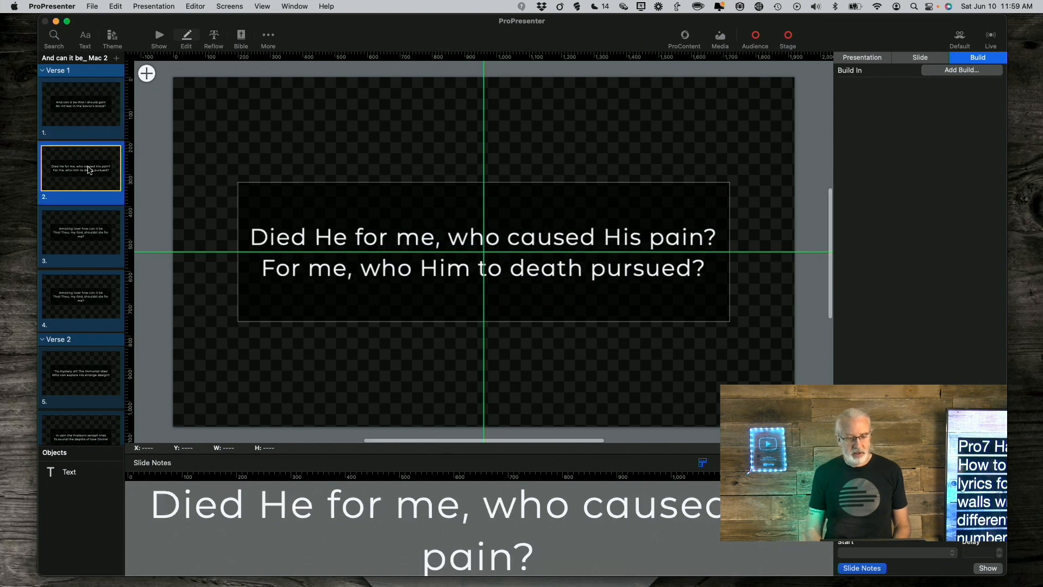
left_click(84, 243)
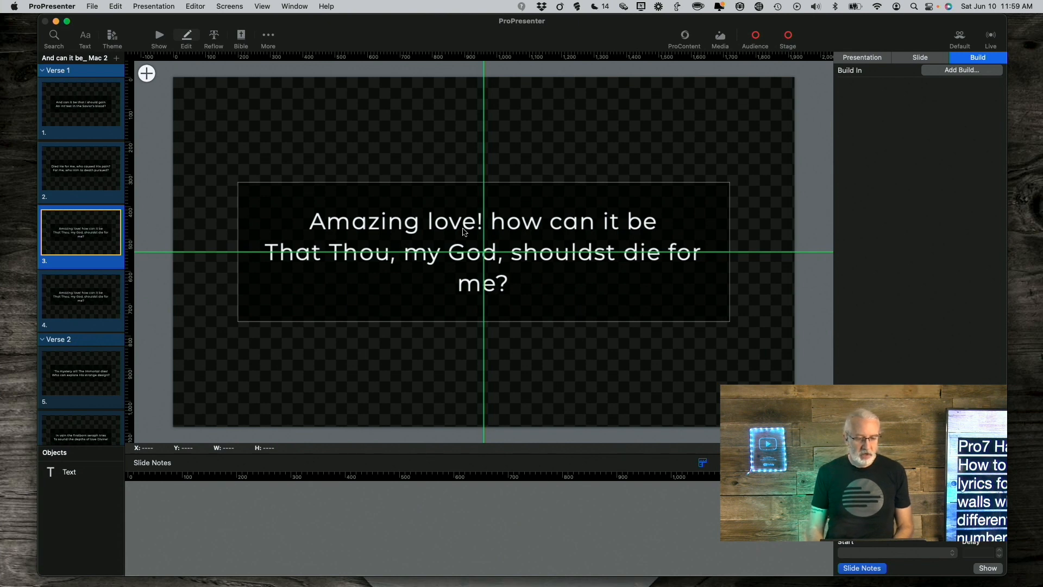
left_click(461, 245)
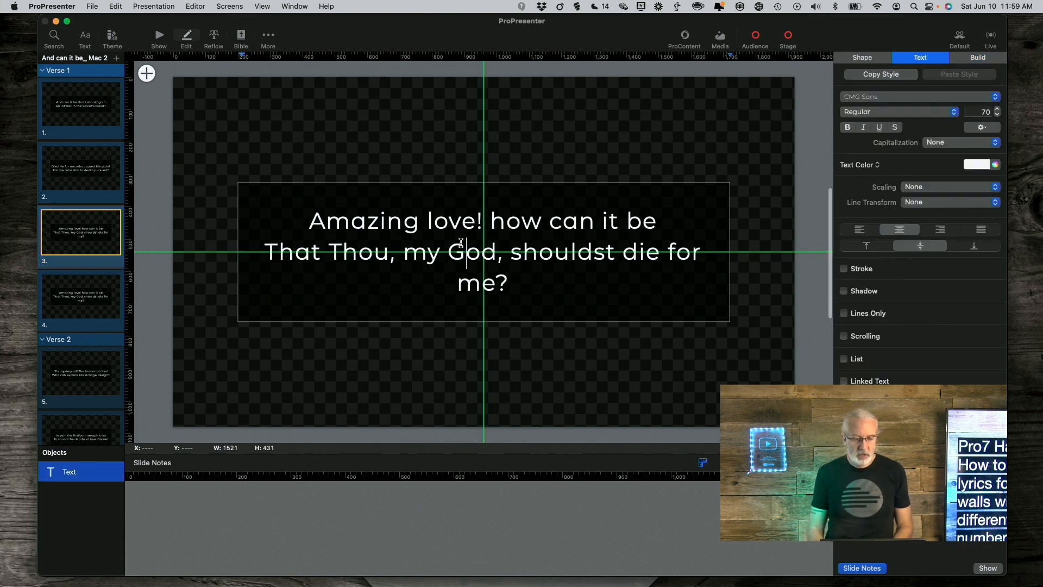
left_click(460, 242)
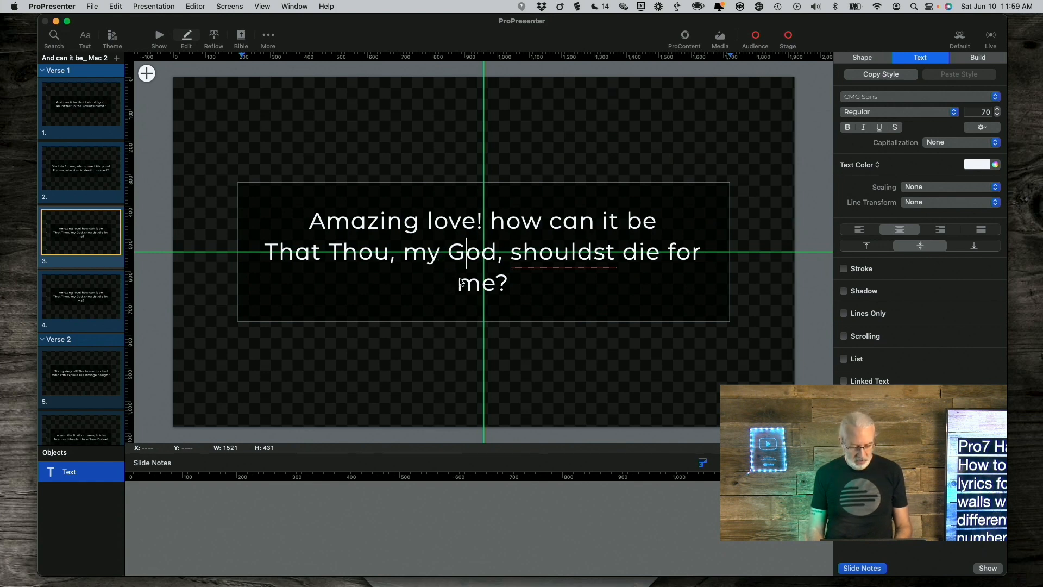
key("super+a")
key("super+c")
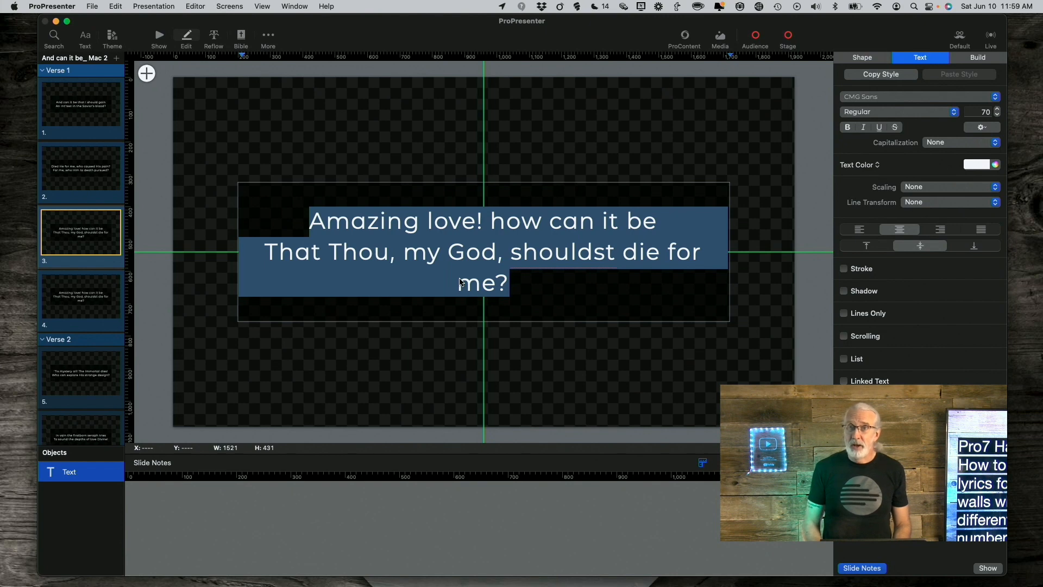
left_click(342, 500)
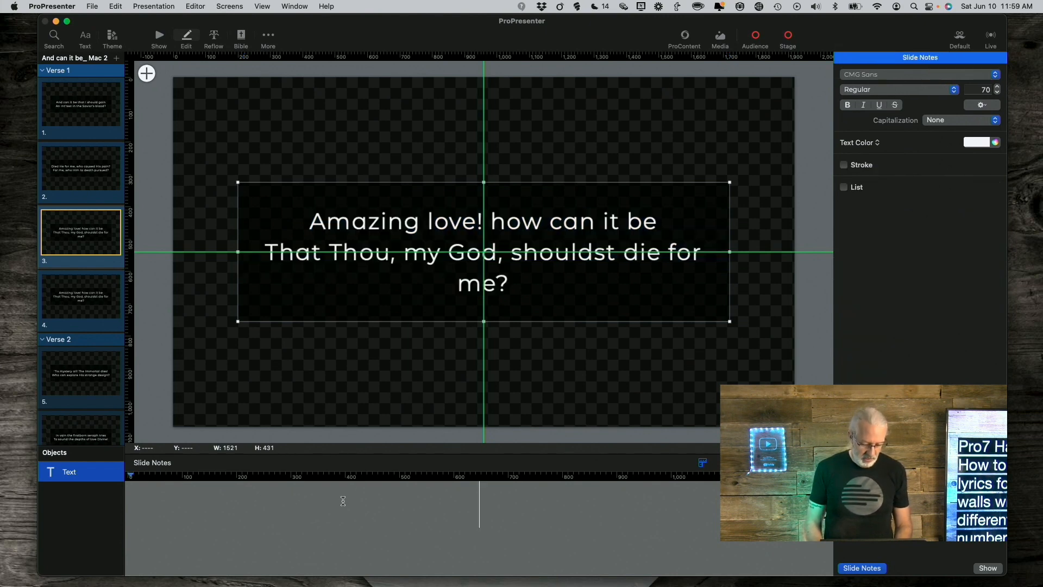
type("That Thou, my God, shouldst die for me?")
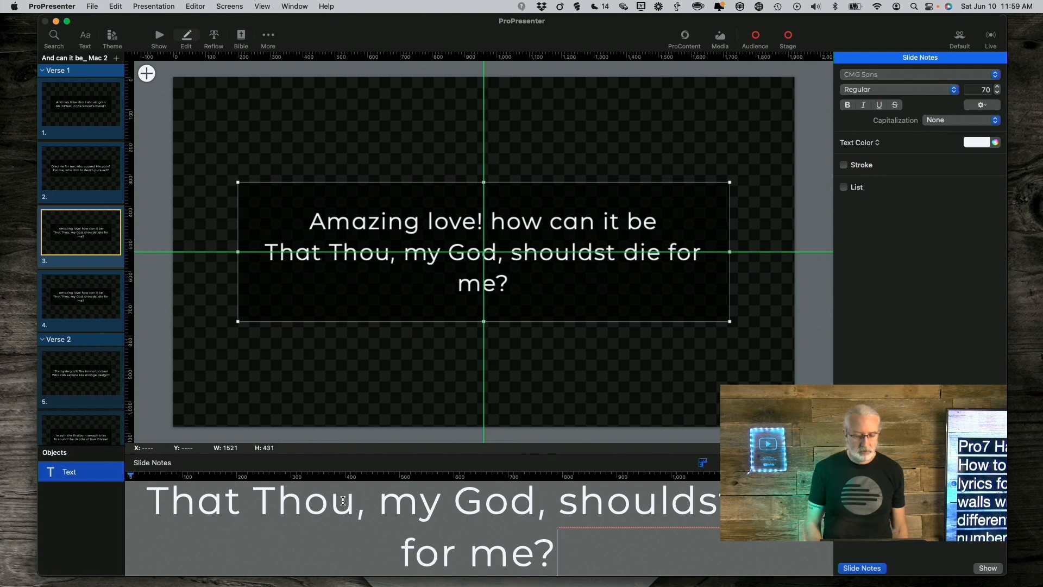
key("super+a")
key("super+v")
scroll(326, 515, "down", 1)
scroll(312, 520, "up", 3)
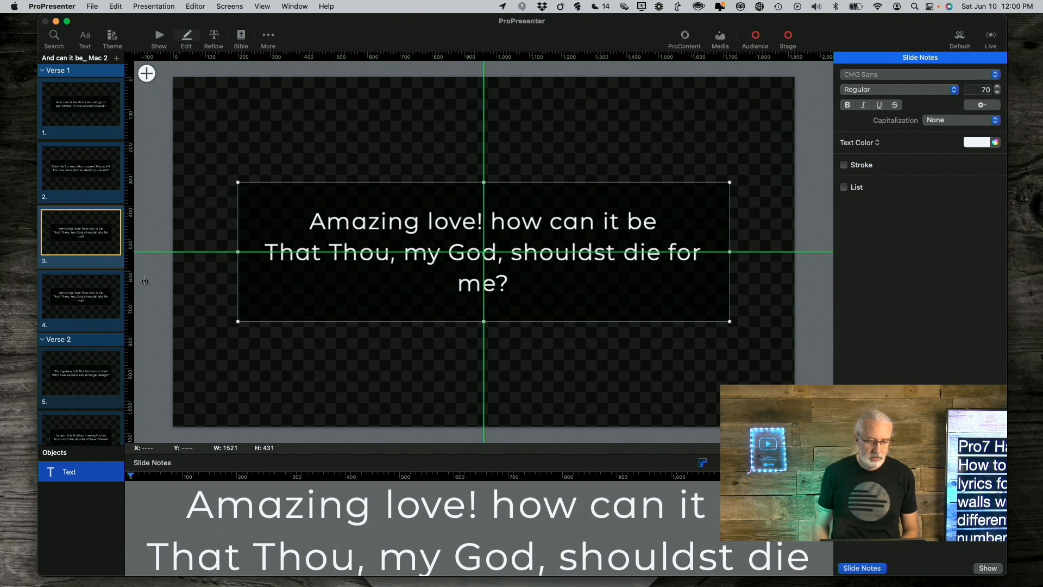
- Copy the complete lyrics of the fourth Verse 1 slide into its empty slide notes
left_click(104, 297)
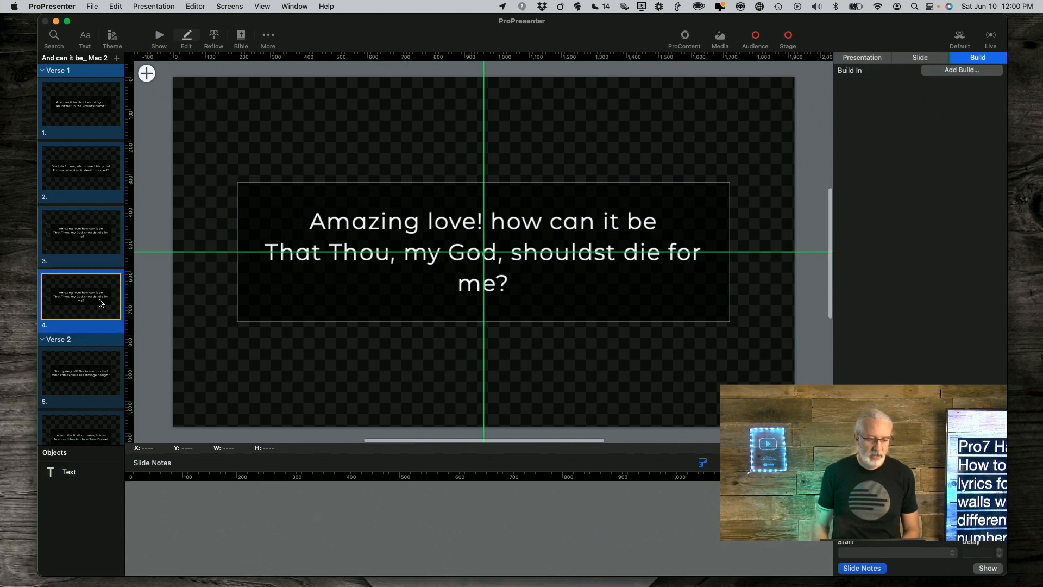
left_click(427, 260)
double_click(427, 258)
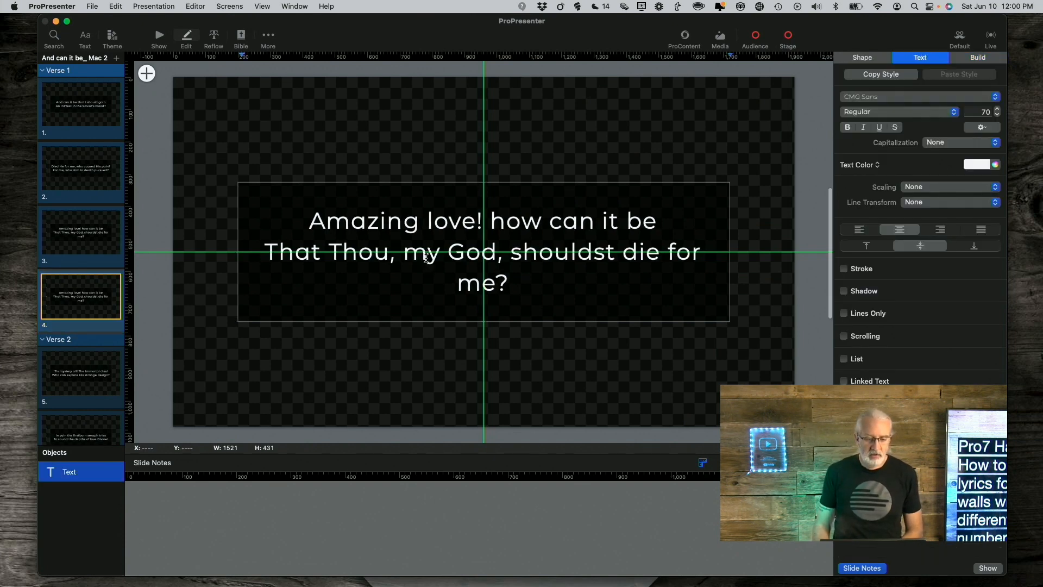
triple_click(427, 259)
key("super+c")
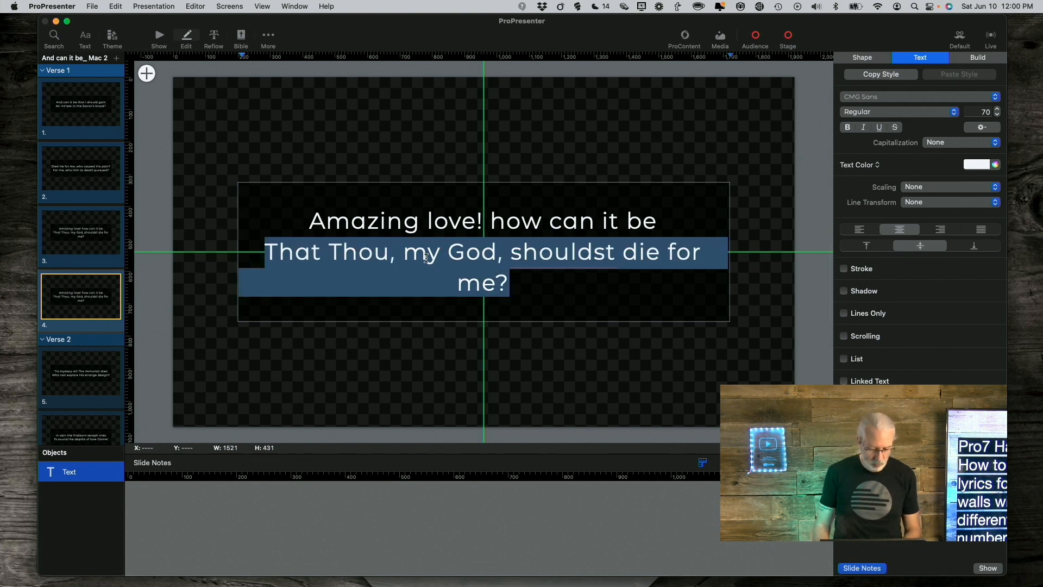
key("super+a")
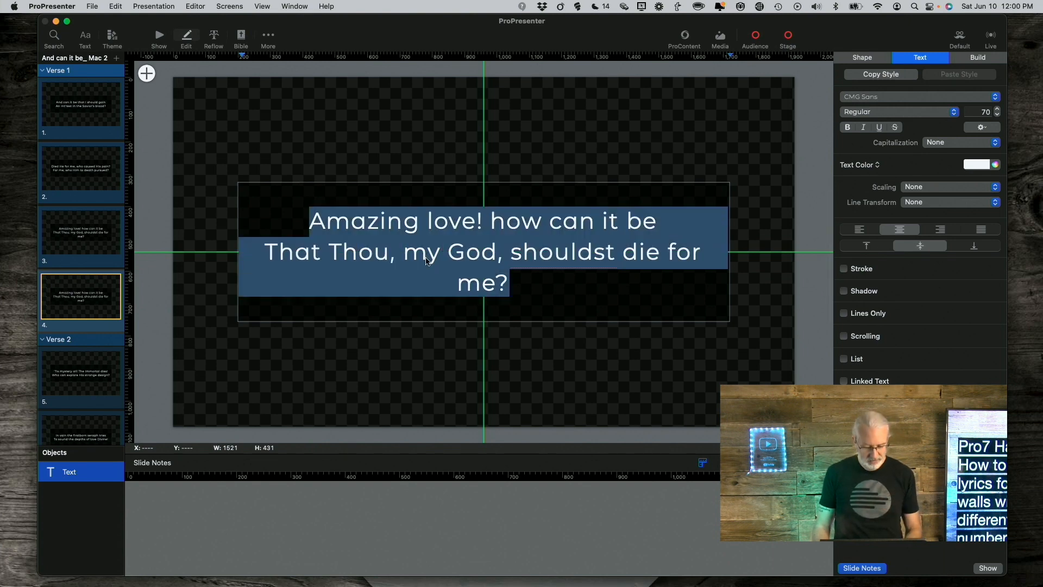
left_click(412, 505)
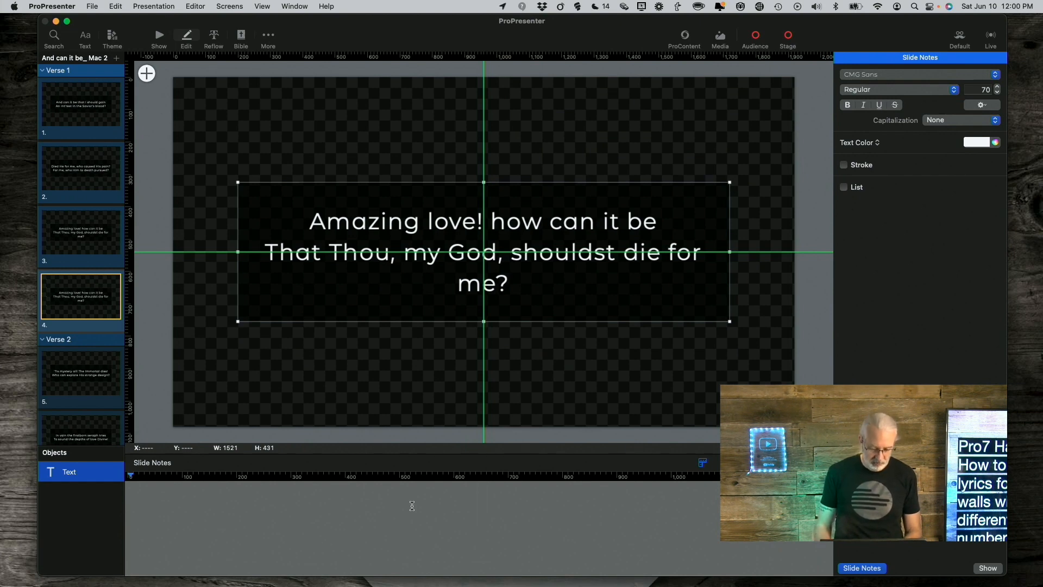
key("super+v")
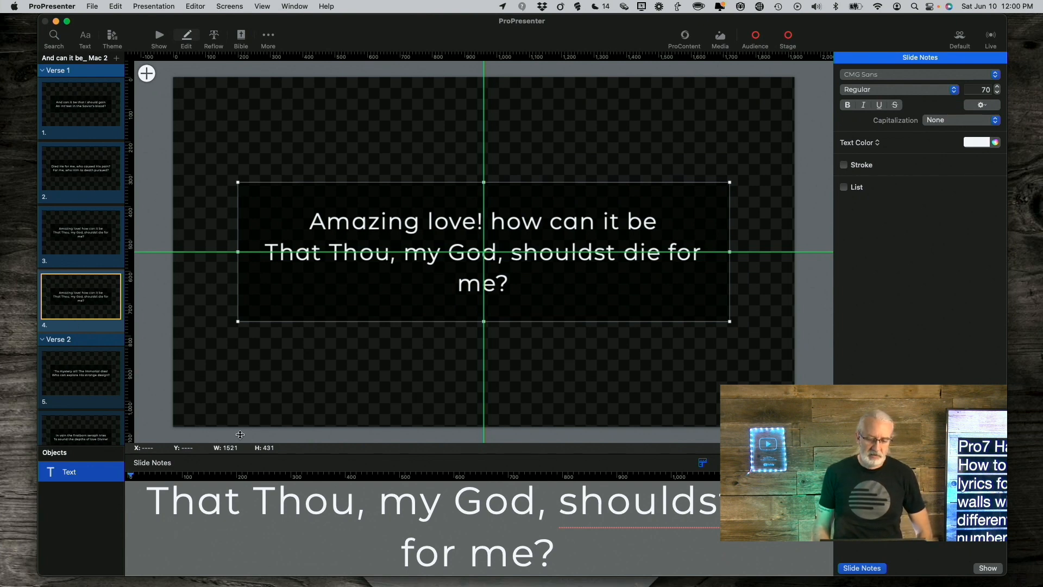
- Duplicate the "And can it be that I should gain" and "Died He for me" slides in Verse 1
left_click(104, 101)
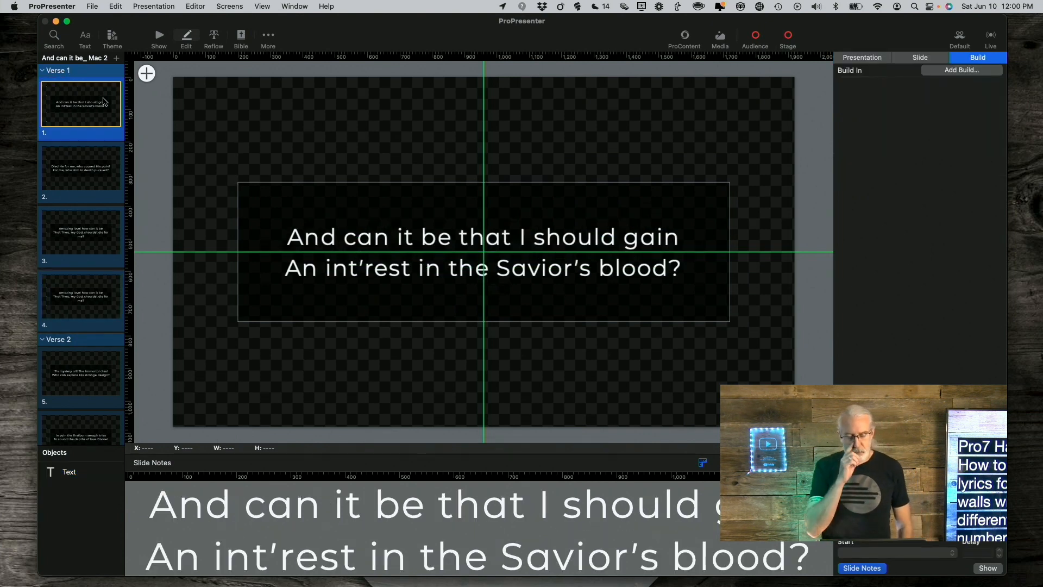
right_click(104, 101)
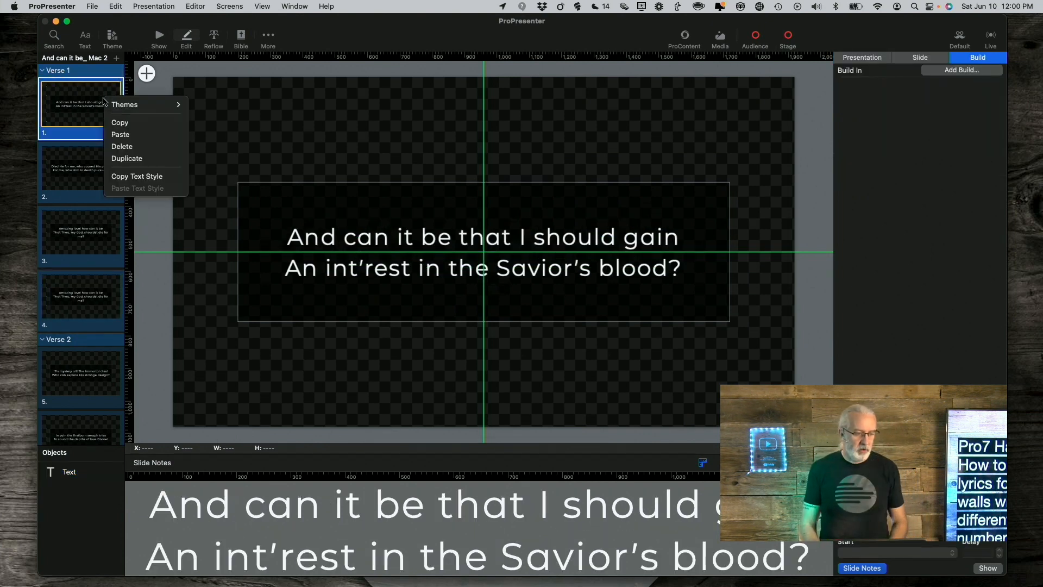
left_click(123, 159)
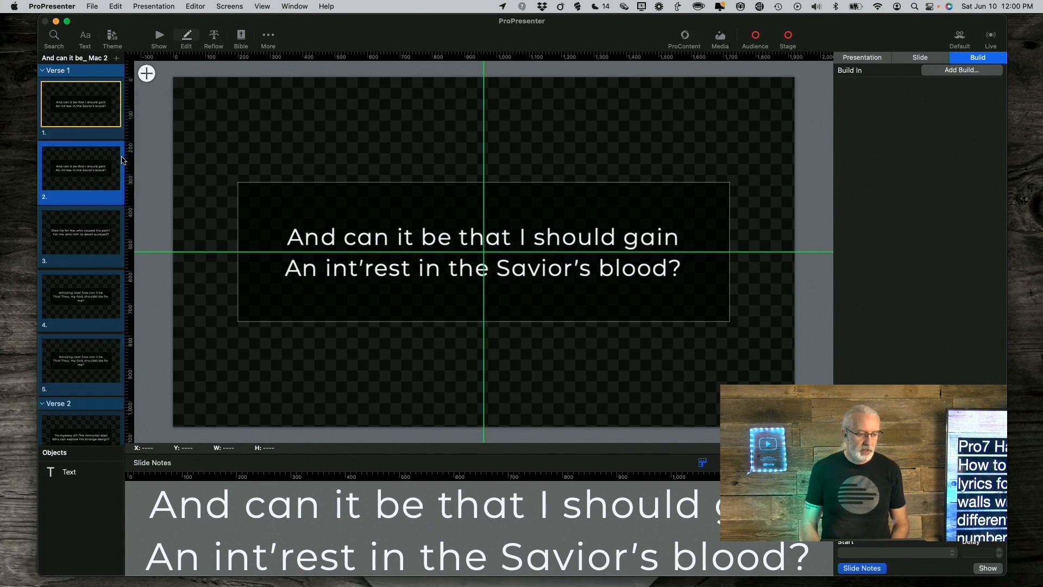
left_click(86, 232)
right_click(86, 232)
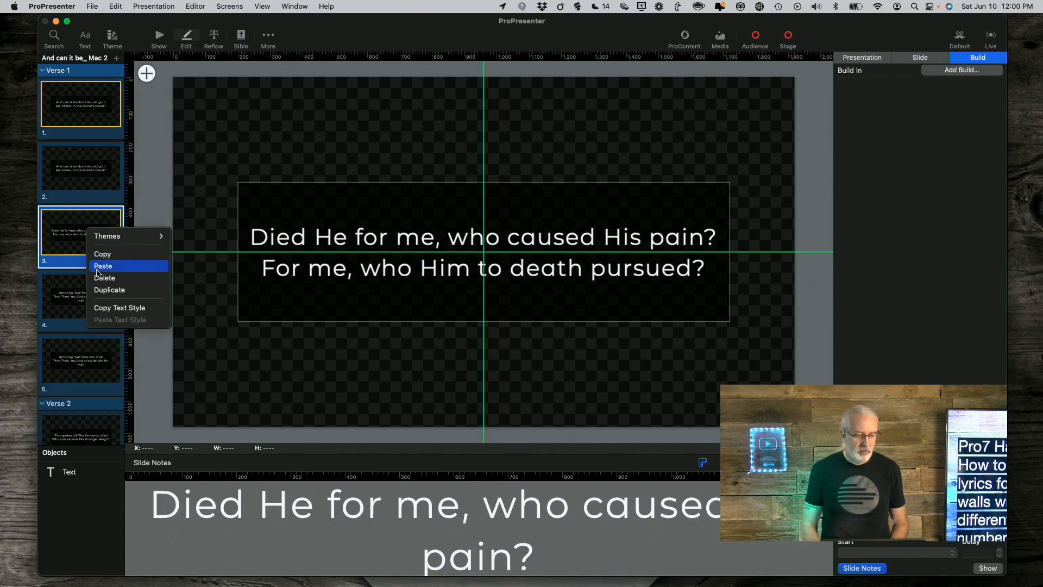
left_click(103, 290)
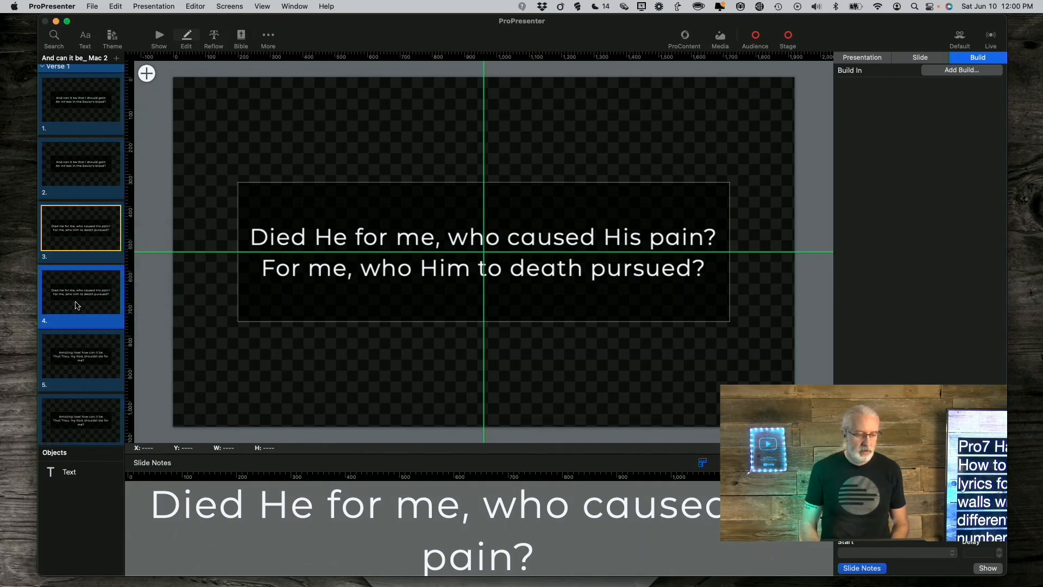
- Duplicate both "Amazing love! how can it be" slides at the end of Verse 1
left_click(89, 98)
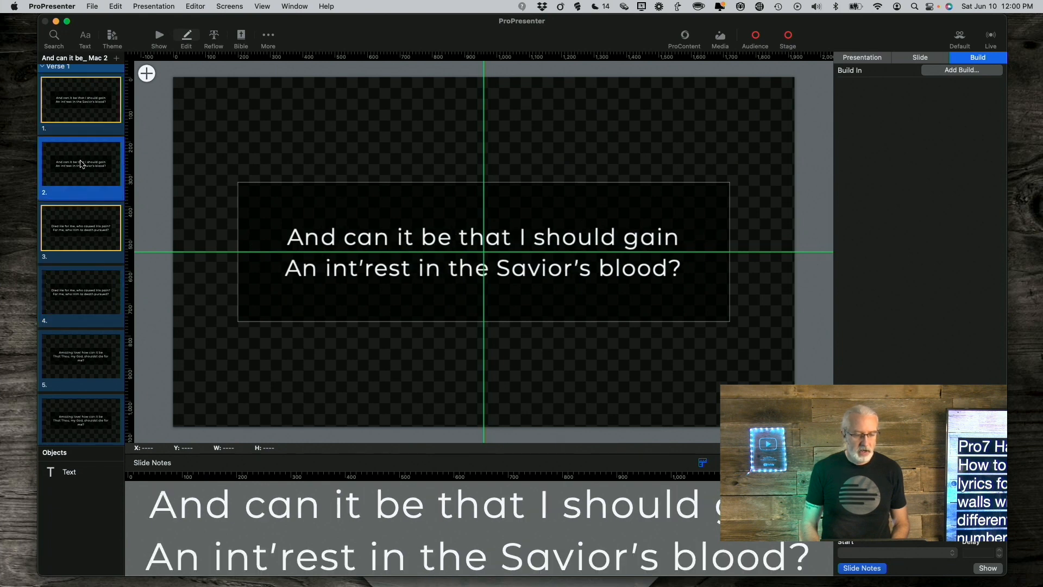
left_click(79, 236)
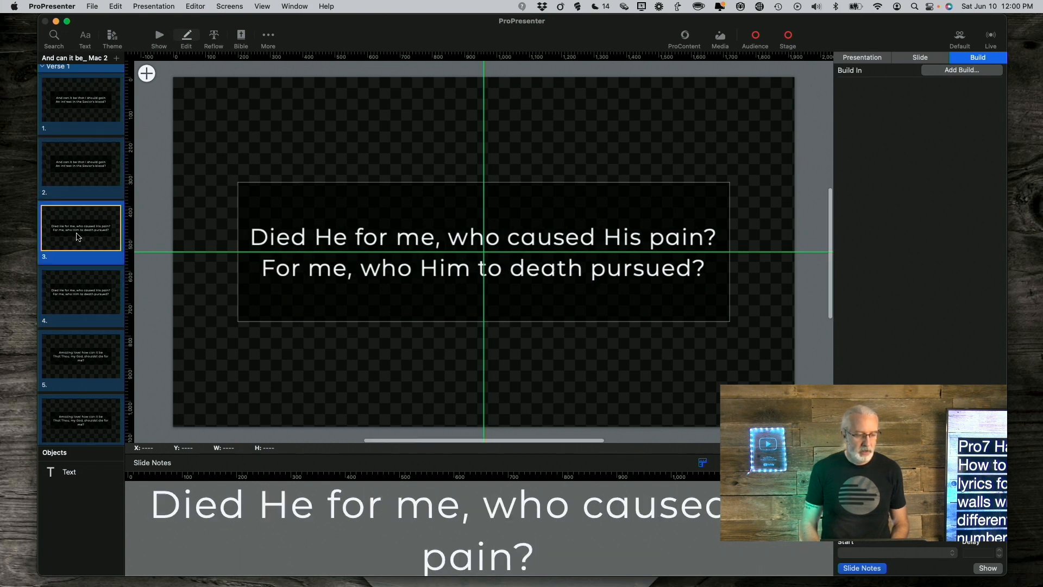
left_click(82, 285)
scroll(80, 304, "down", 2)
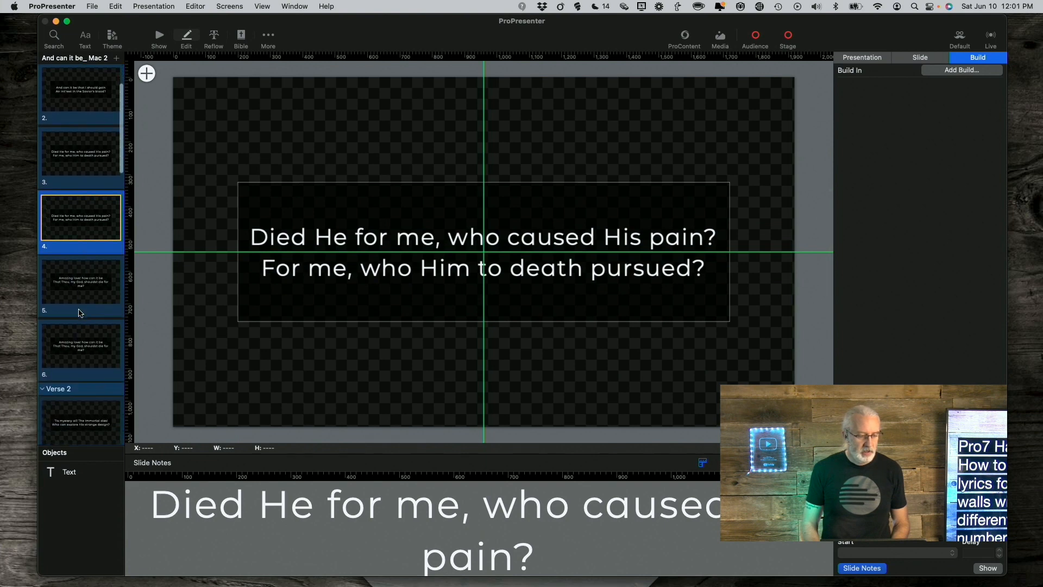
left_click(82, 275)
right_click(82, 273)
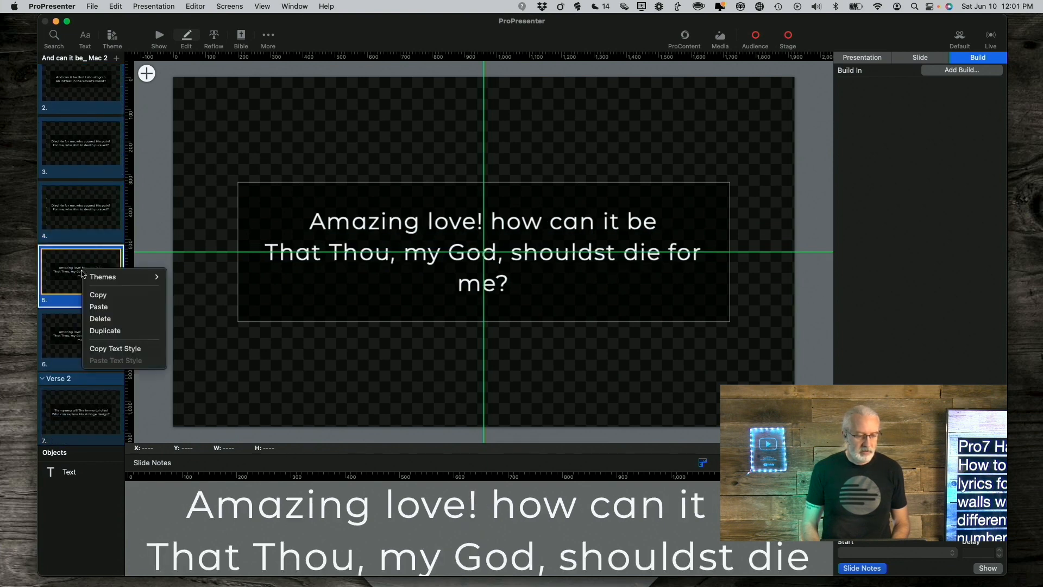
left_click(100, 332)
scroll(67, 314, "down", 2)
left_click(66, 314)
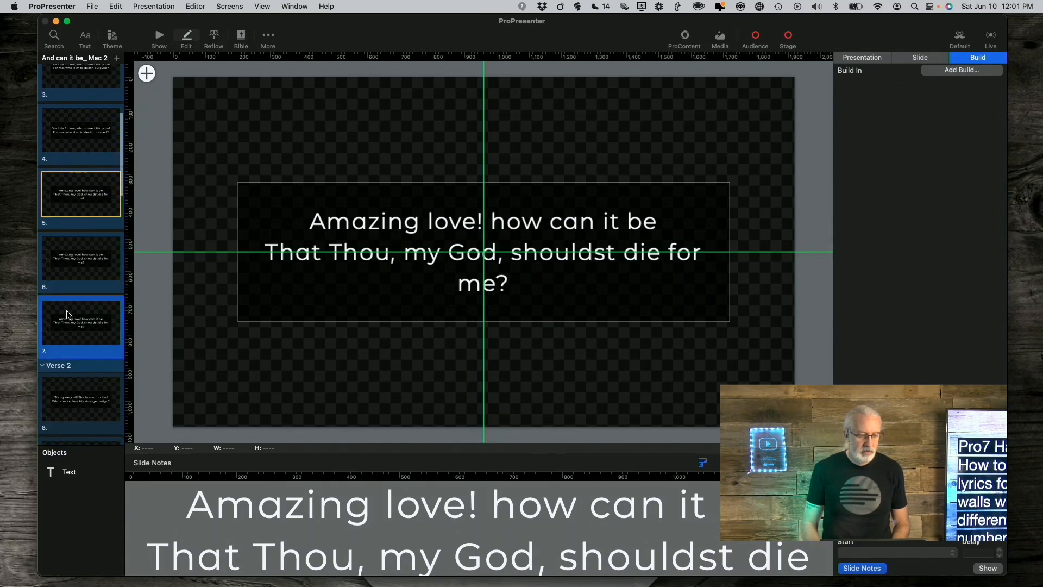
right_click(67, 314)
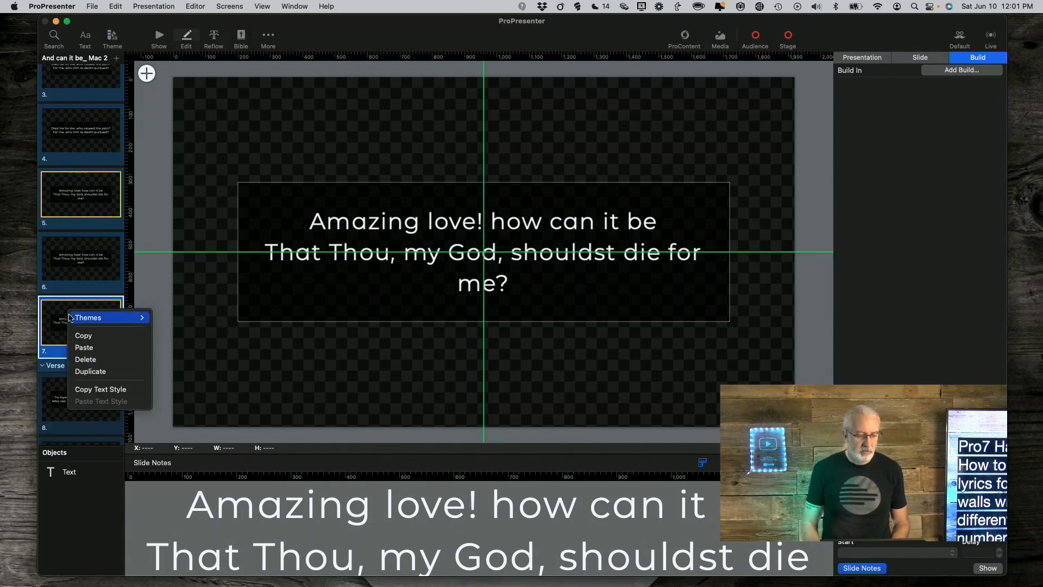
left_click(90, 372)
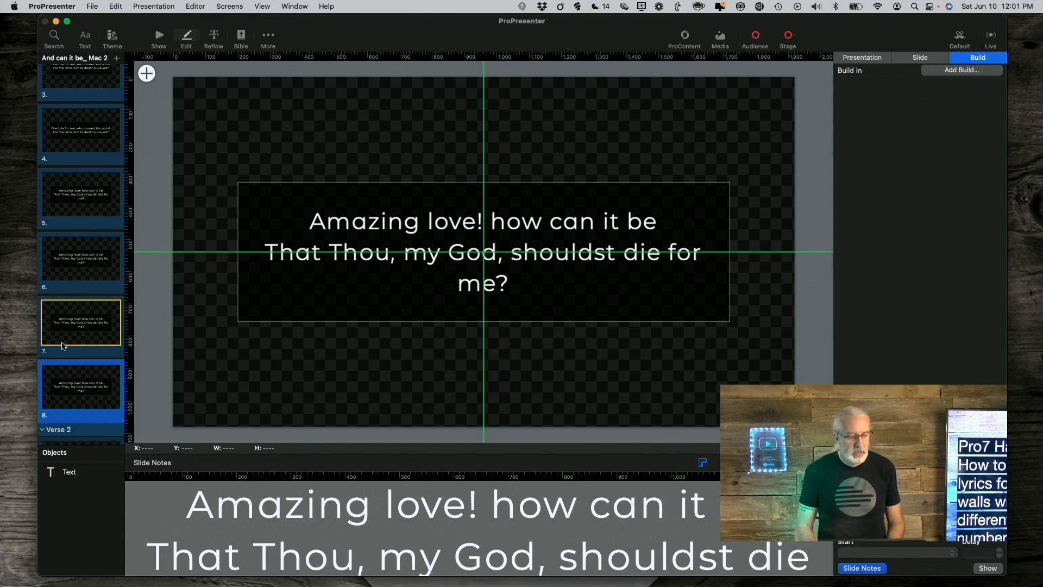
- Compare the first Verse 1 slide and its notes with the duplicate that follows it
scroll(68, 151, "up", 5)
scroll(67, 151, "up", 3)
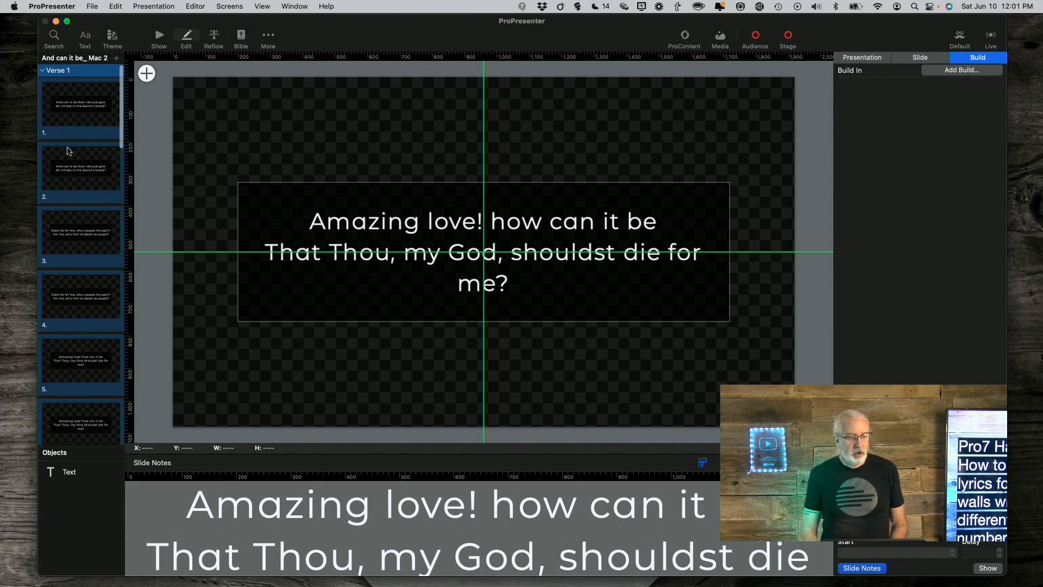
left_click(80, 103)
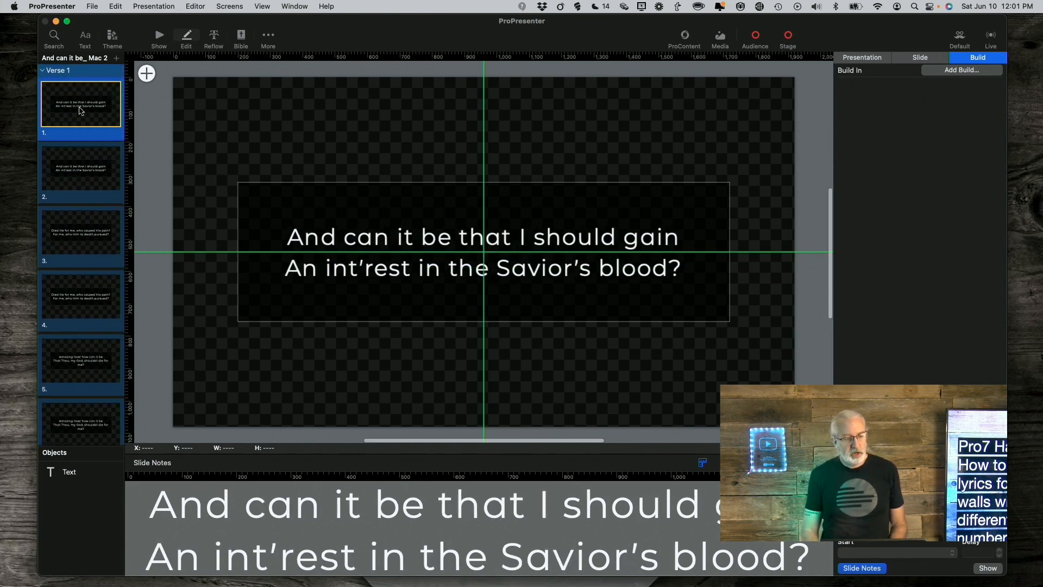
left_click(83, 175)
left_click(84, 109)
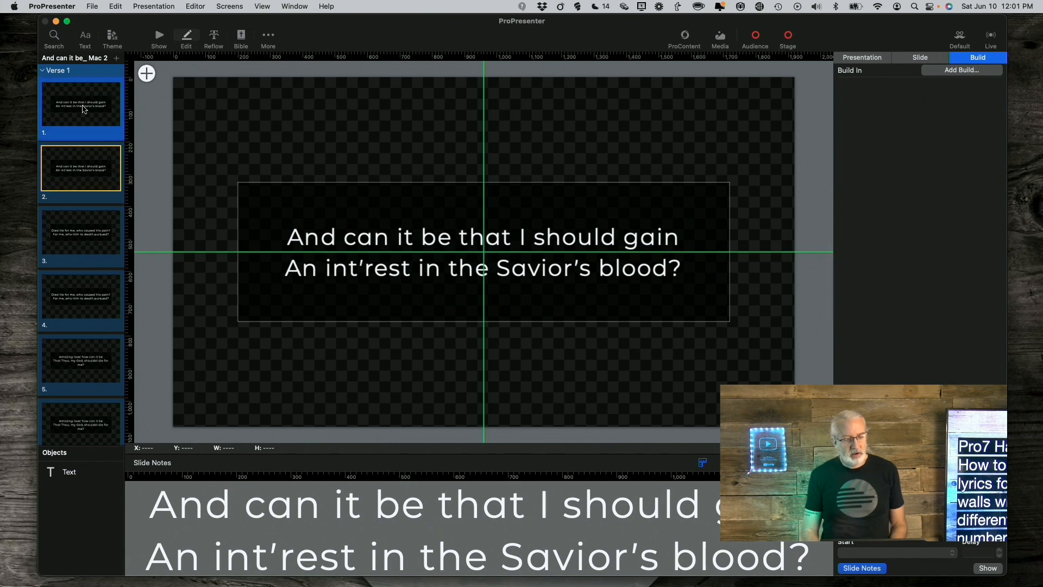
left_click(85, 166)
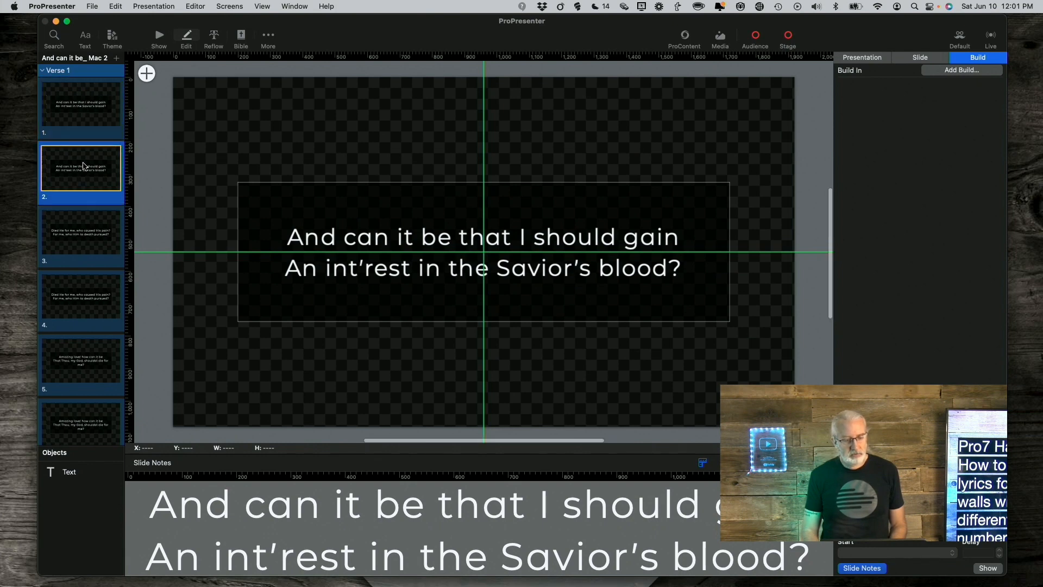
left_click(86, 110)
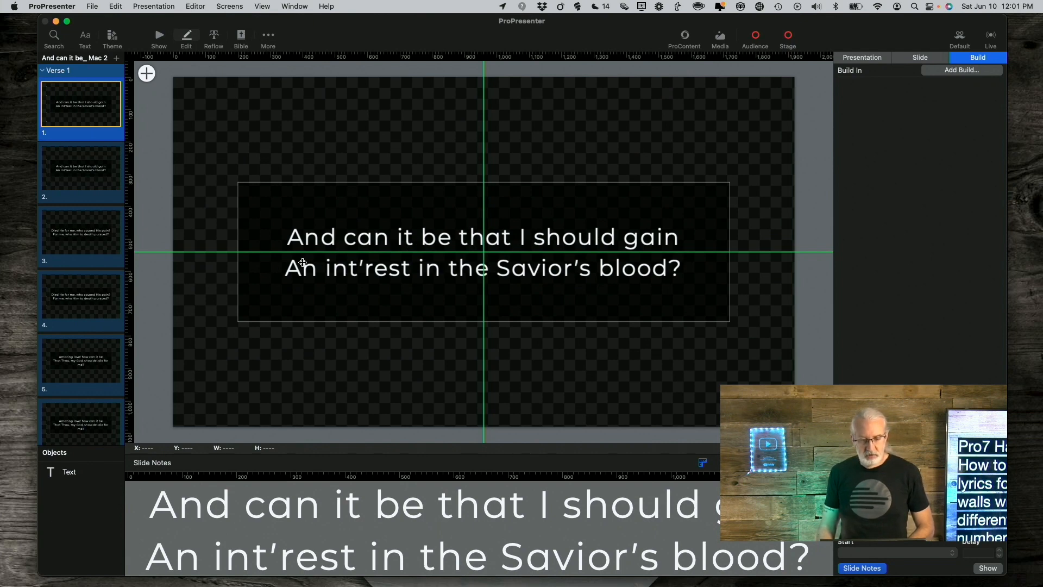
- Delete the second lyric line, "An int'rest in the Savior's blood?", from the text of the first Verse 1 slide
left_click(359, 270)
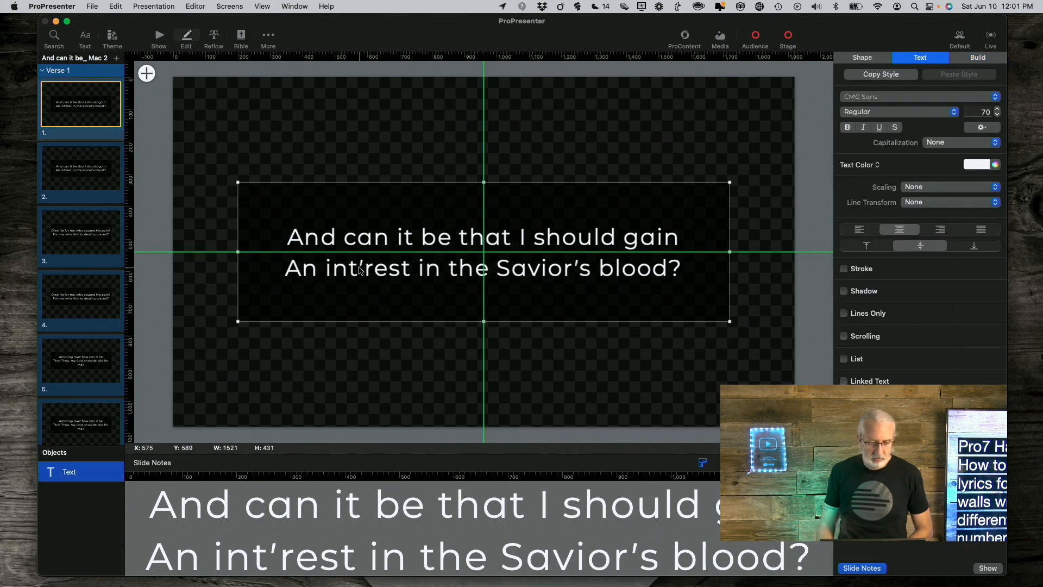
double_click(357, 271)
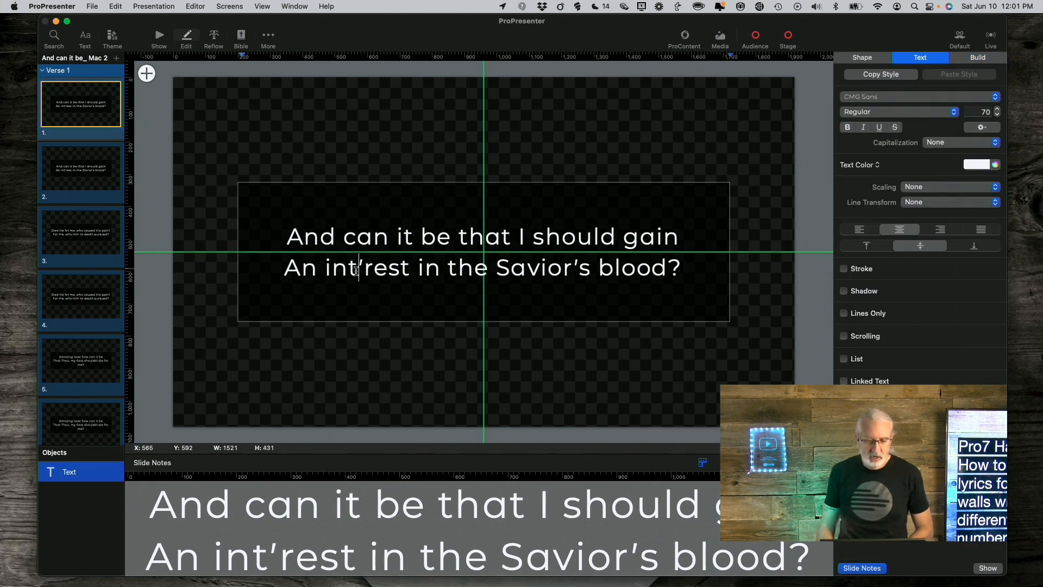
left_click_drag(284, 270, 809, 324)
key("BackSpace")
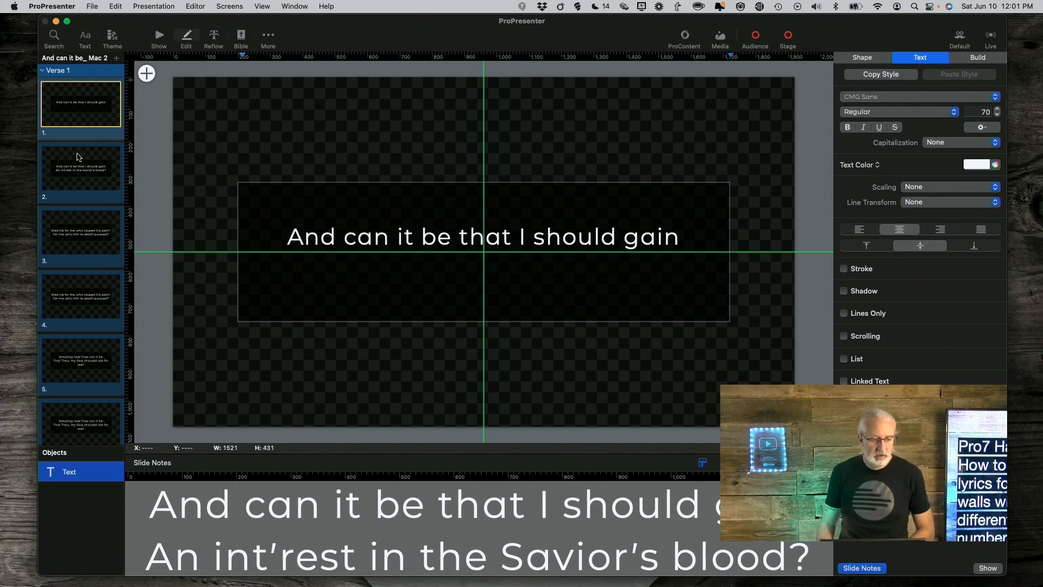
- Delete the first lyric line, "And can it be that I should gain", from the text of slide 2
left_click(110, 158)
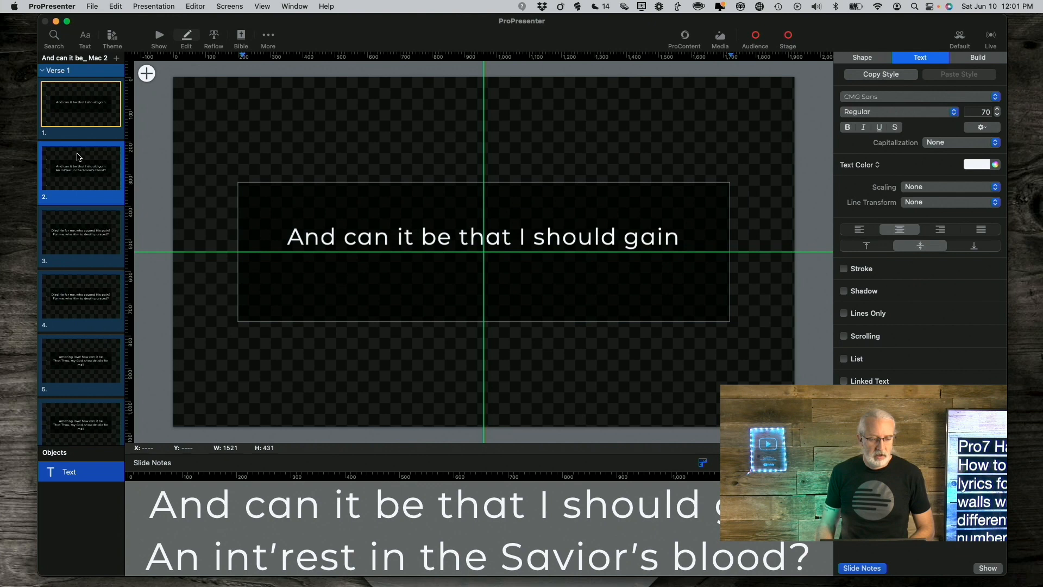
left_click(293, 237)
double_click(294, 237)
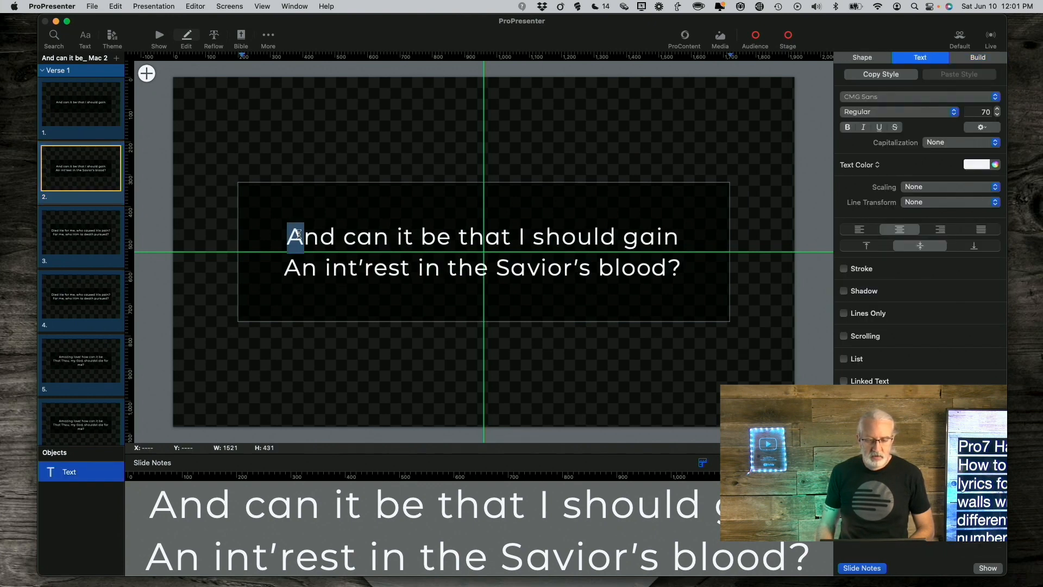
left_click_drag(288, 237, 678, 237)
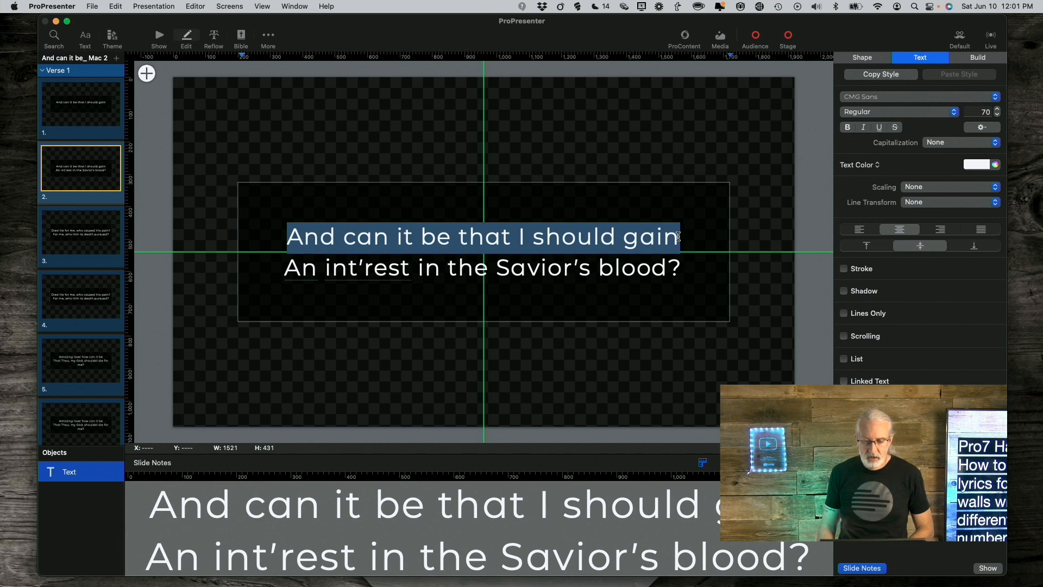
key("BackSpace")
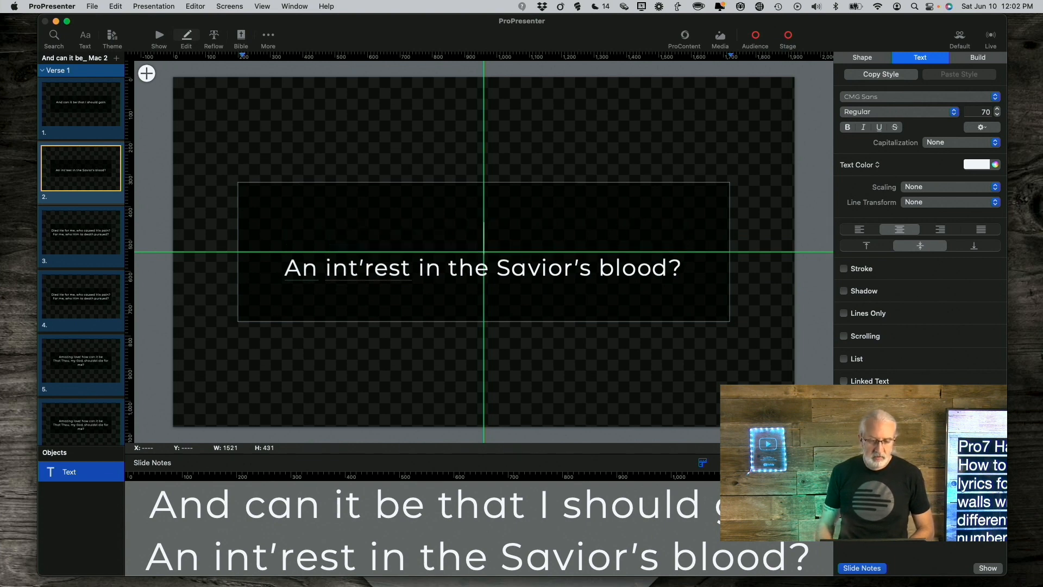
- Delete the line "For me, who Him to death pursued?" from the text of slide 3
left_click(85, 236)
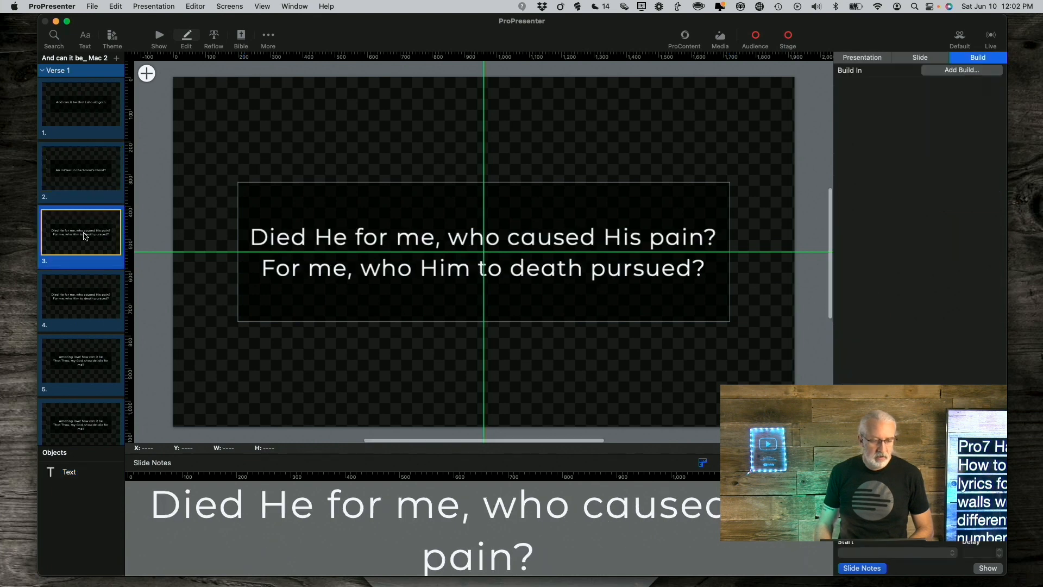
left_click(383, 277)
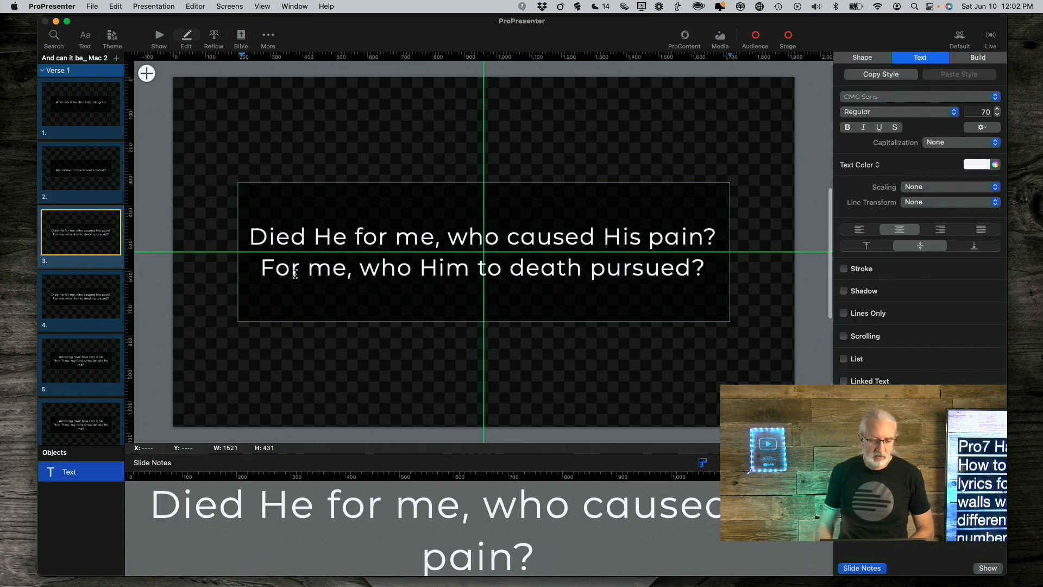
left_click_drag(257, 267, 630, 291)
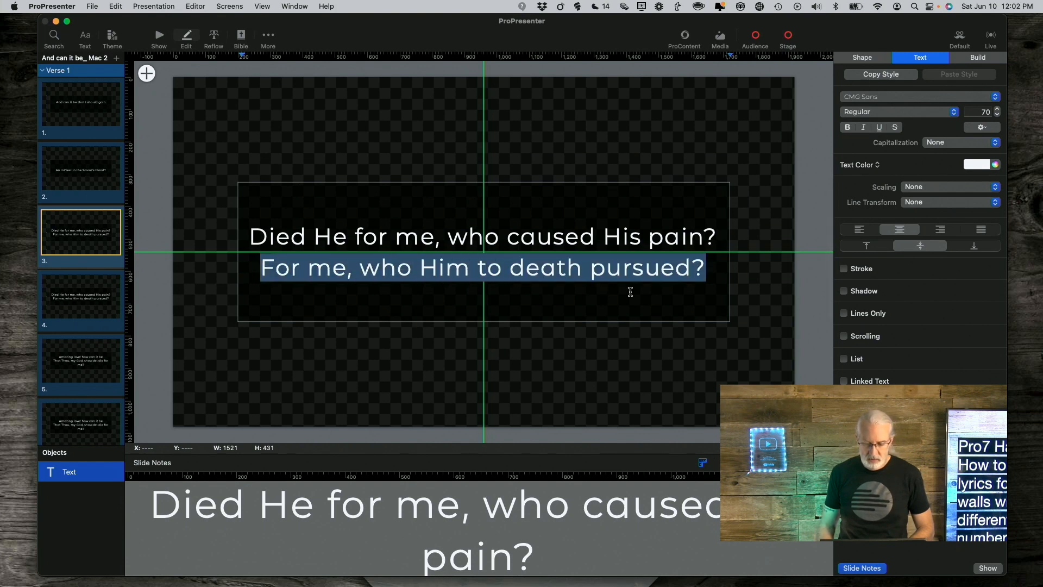
key("BackSpace")
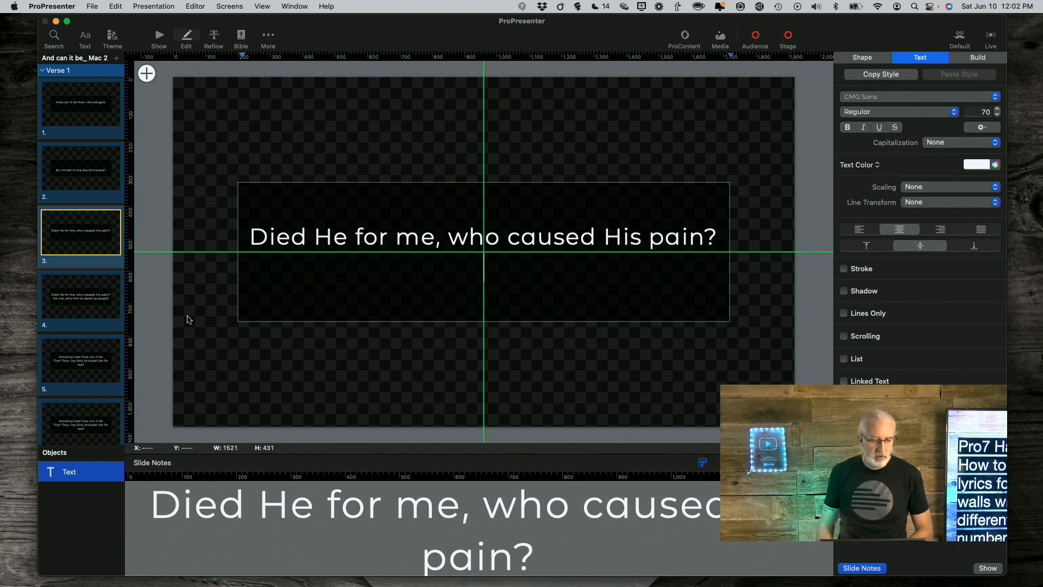
- Delete the line "Died He for me, who caused His pain?" from the text of slide 4
left_click(112, 302)
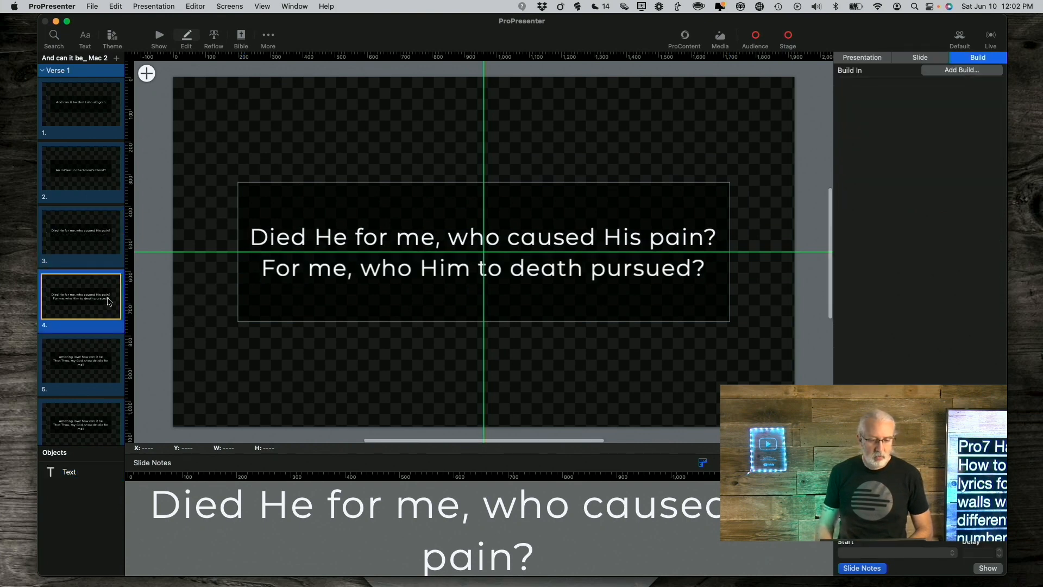
left_click(440, 269)
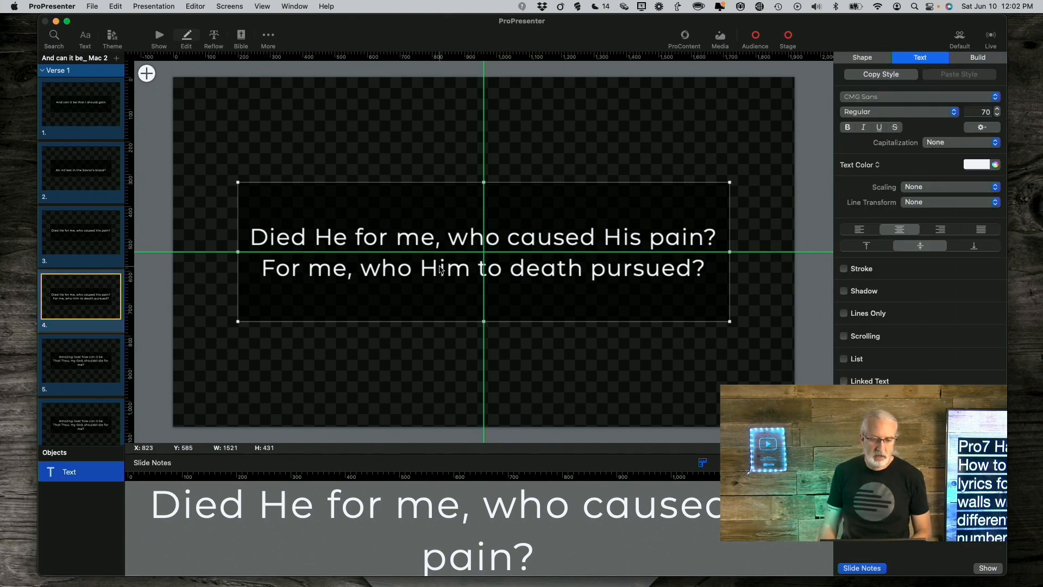
double_click(403, 239)
left_click_drag(249, 236, 744, 228)
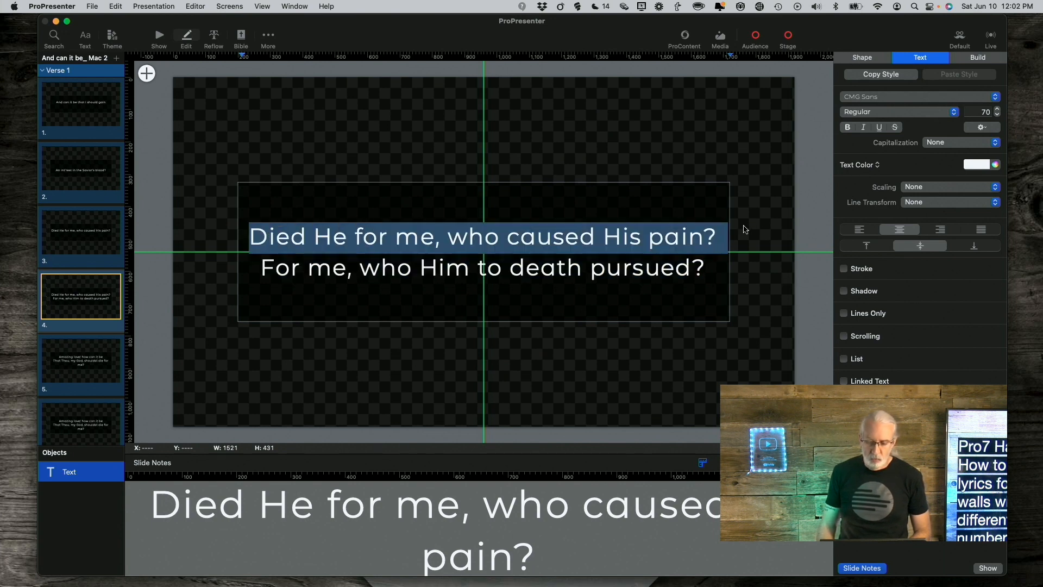
key("BackSpace")
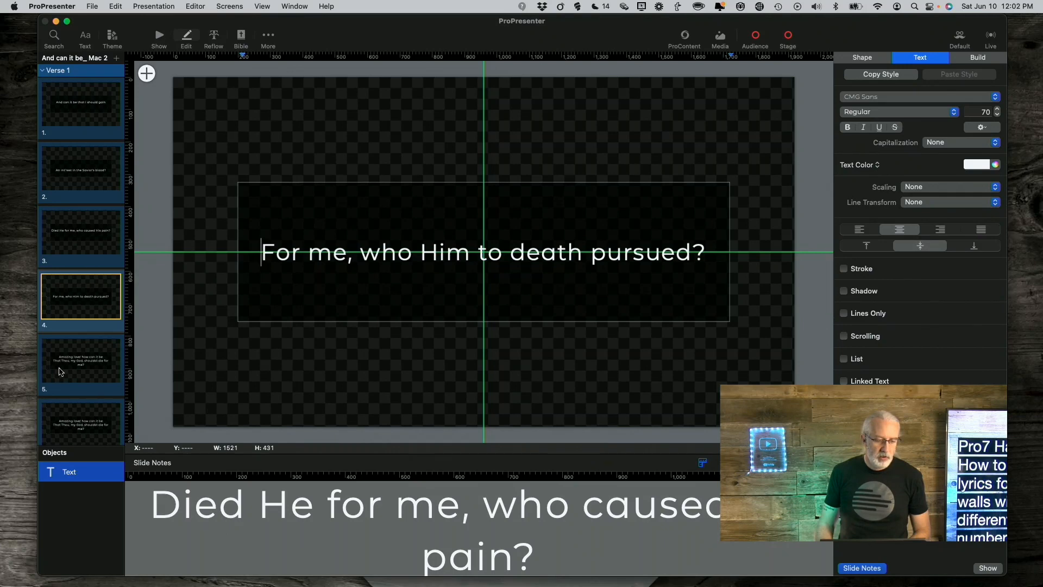
- Open the song in the Reflow Editor and remove the leftover blank lines from slides 1, 2 and 3
left_click(62, 369)
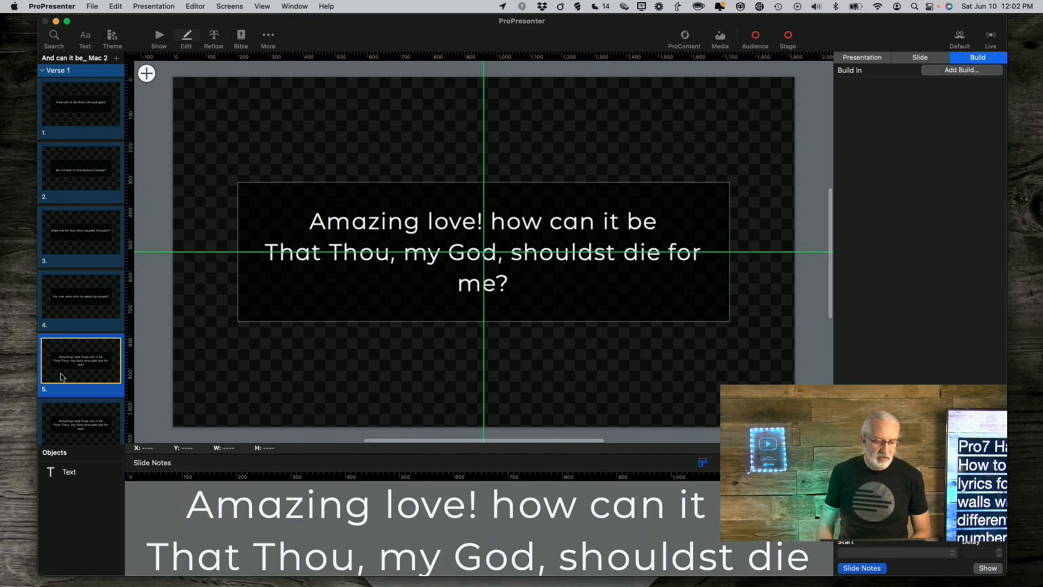
left_click(212, 38)
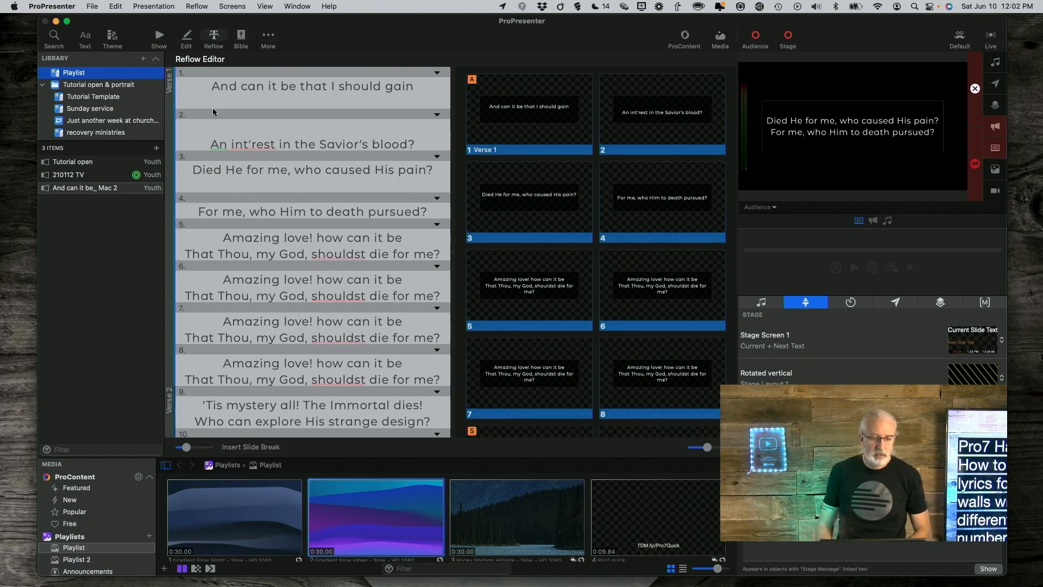
left_click(212, 144)
key("BackSpace")
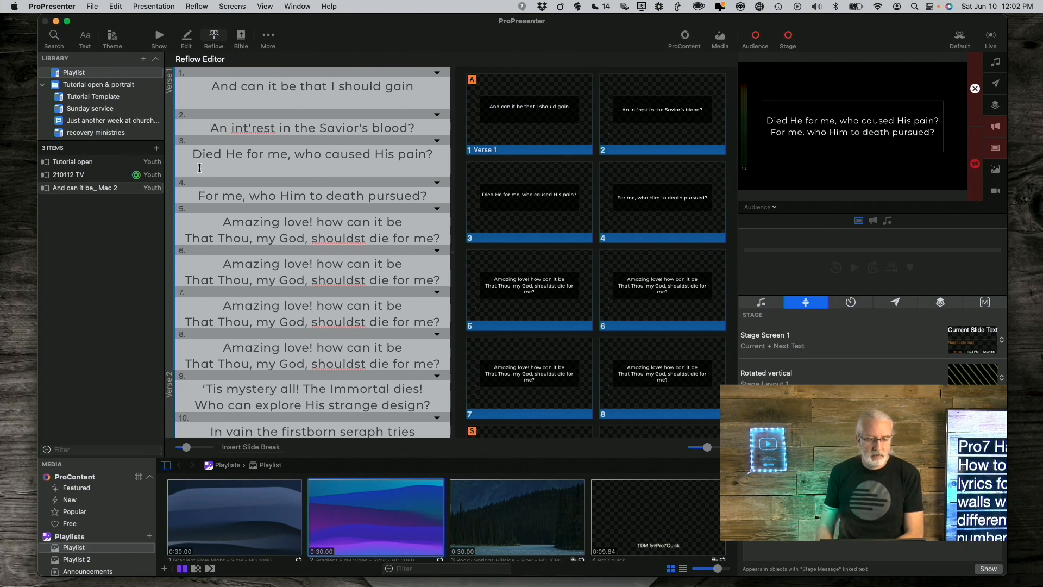
key("BackSpace")
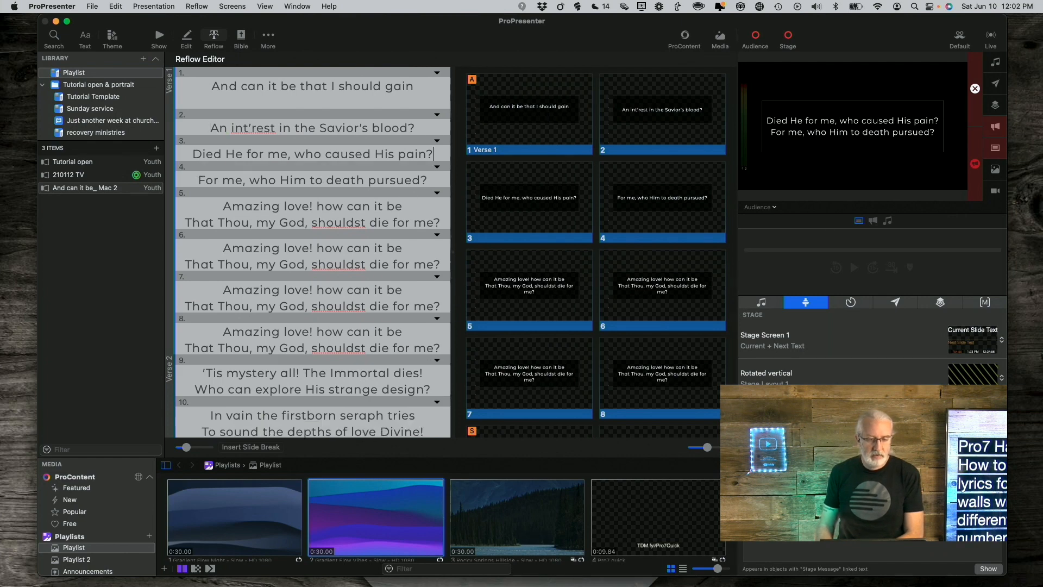
left_click(249, 98)
key("BackSpace")
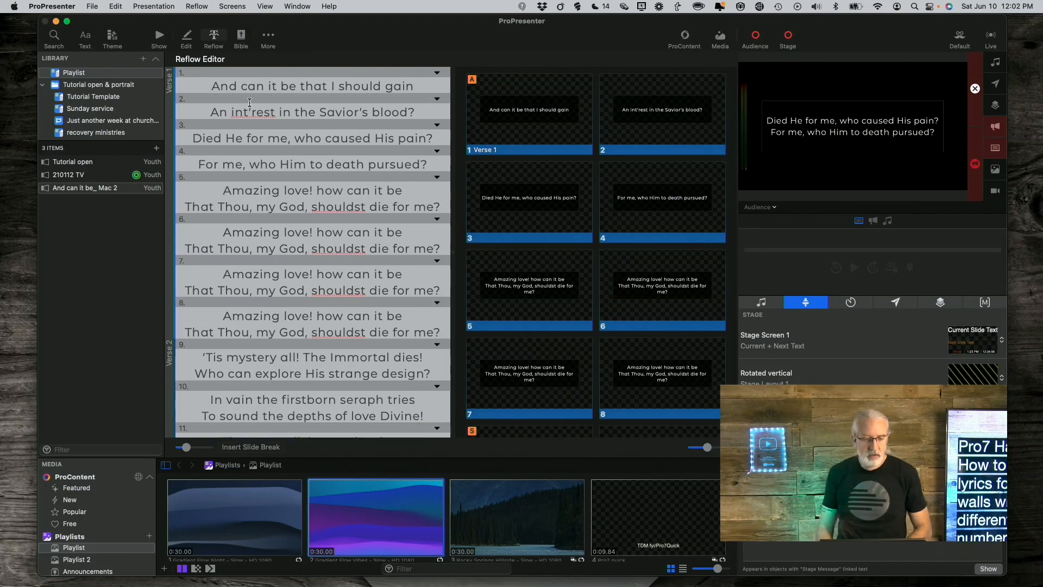
- Split slide 5 with a slide break before "That Thou, my God, shouldst die for me?"
left_click(186, 206)
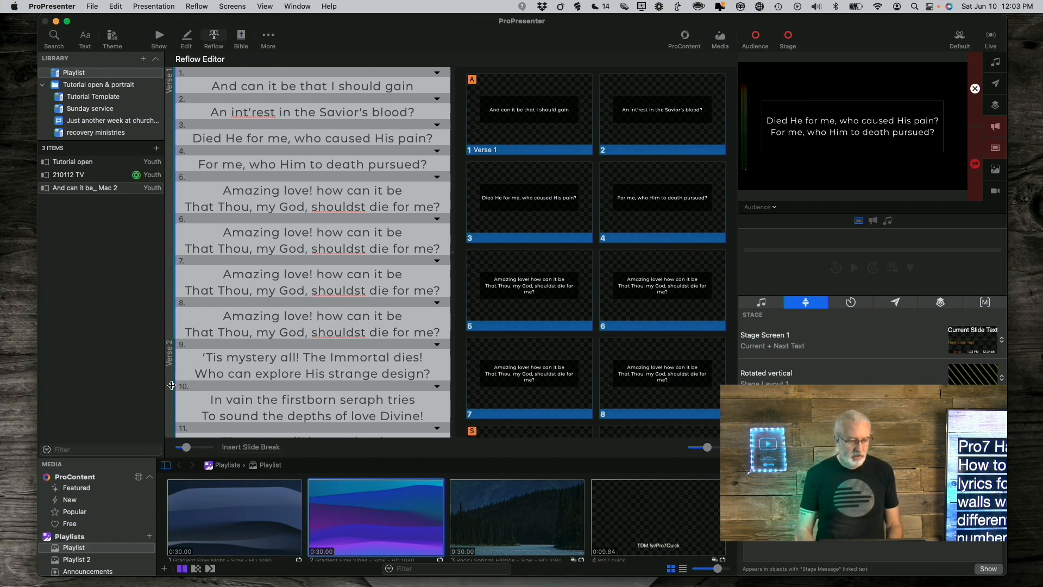
left_click(234, 448)
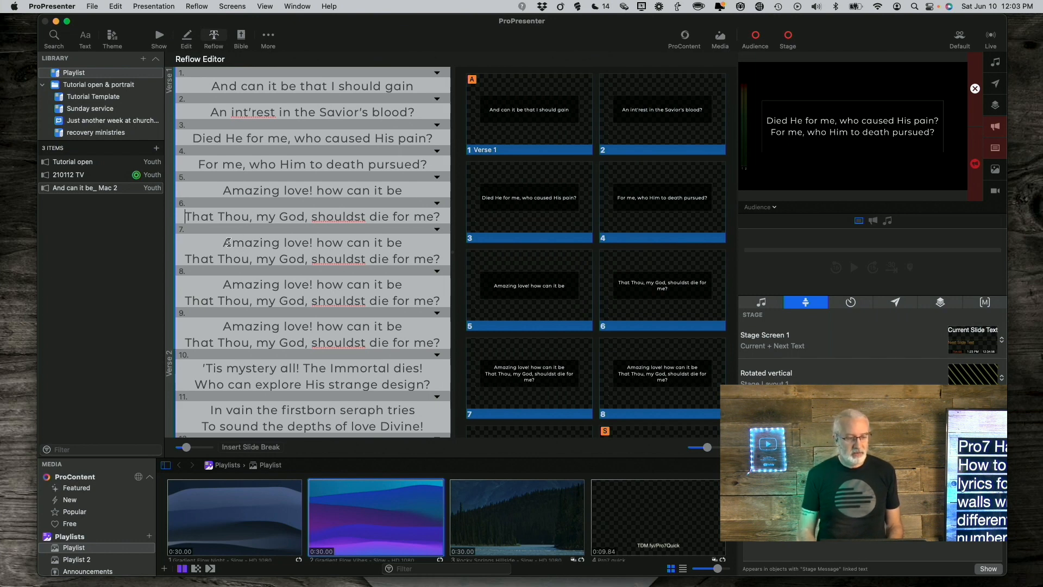
double_click(222, 242)
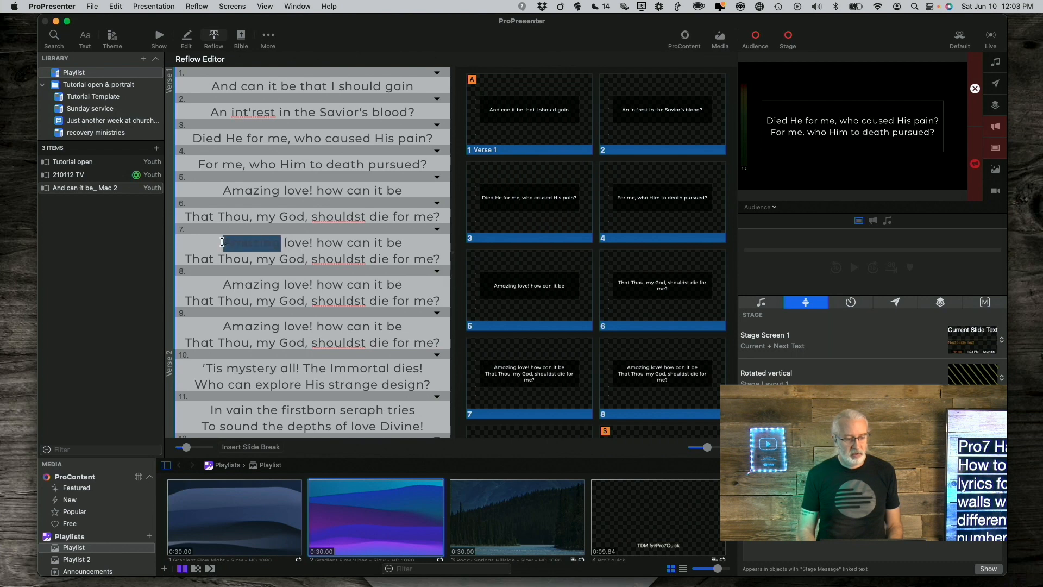
left_click(223, 242)
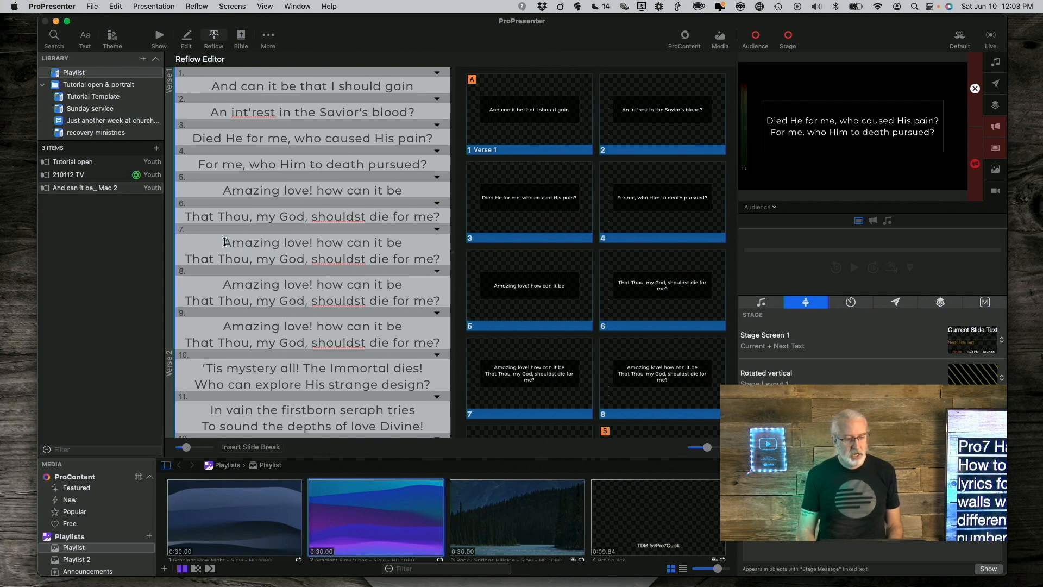
left_click_drag(223, 242, 448, 264)
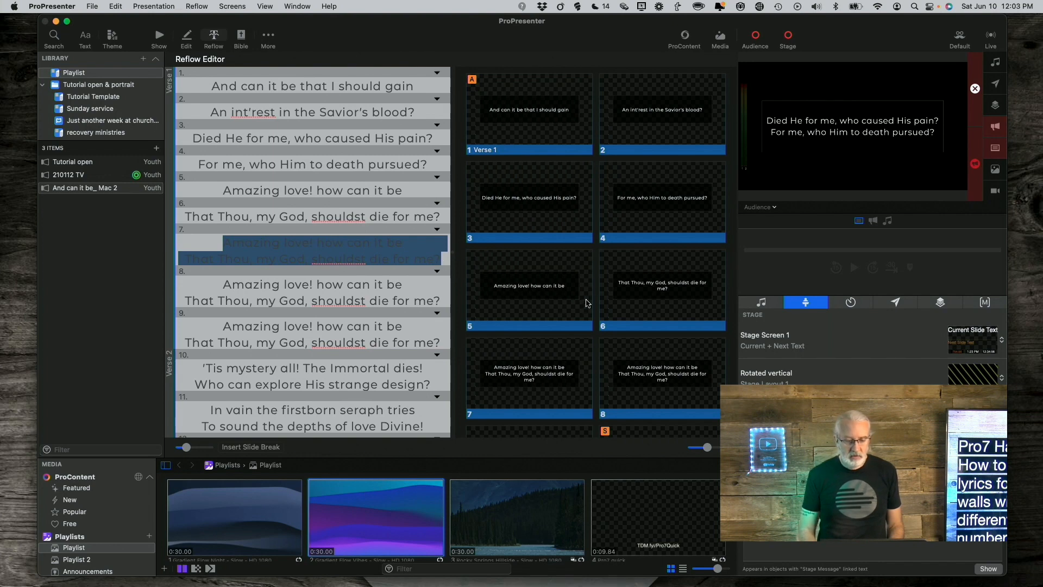
- Disable slides 8 and 7, the surplus two-line "Amazing love! how can it be" slides in Verse 1
scroll(547, 324, "down", 5)
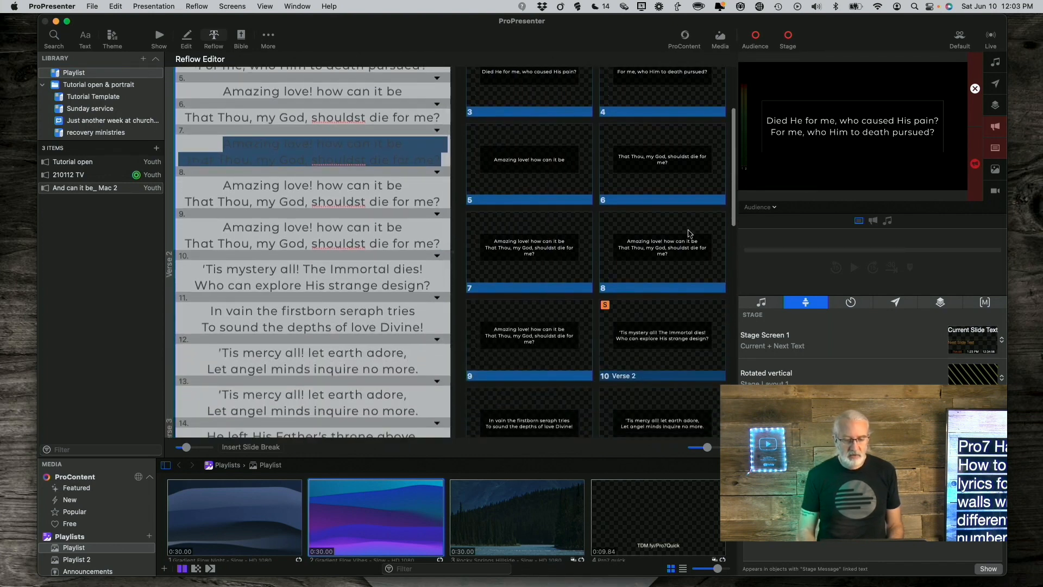
right_click(688, 234)
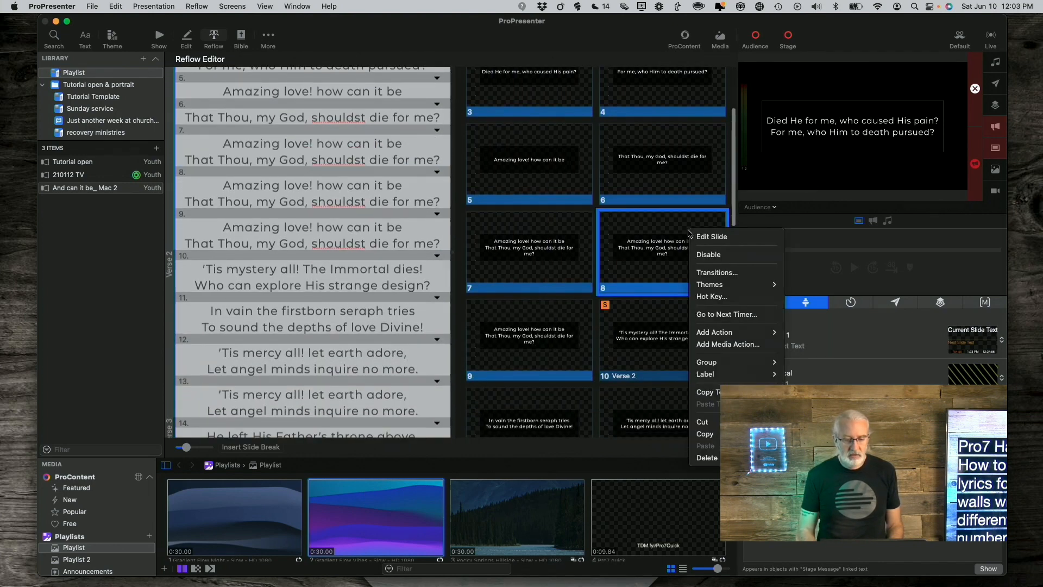
left_click(705, 254)
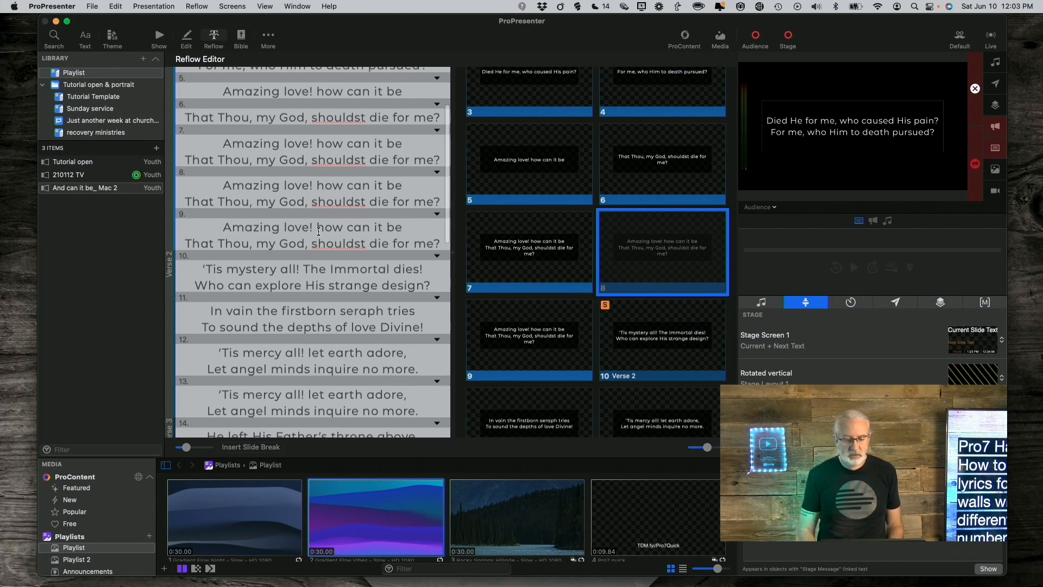
scroll(319, 232, "down", 2)
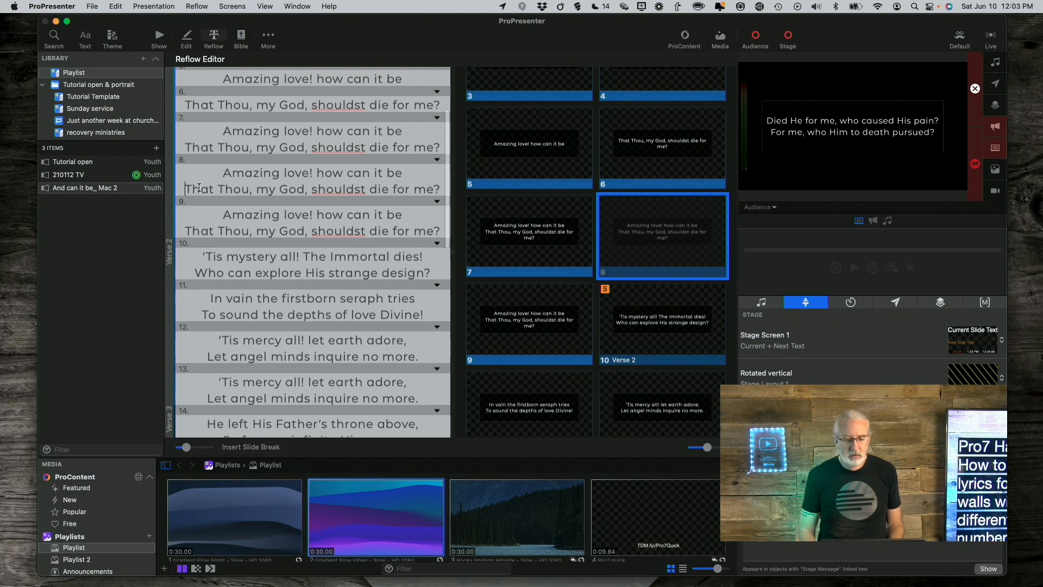
scroll(292, 161, "up", 3)
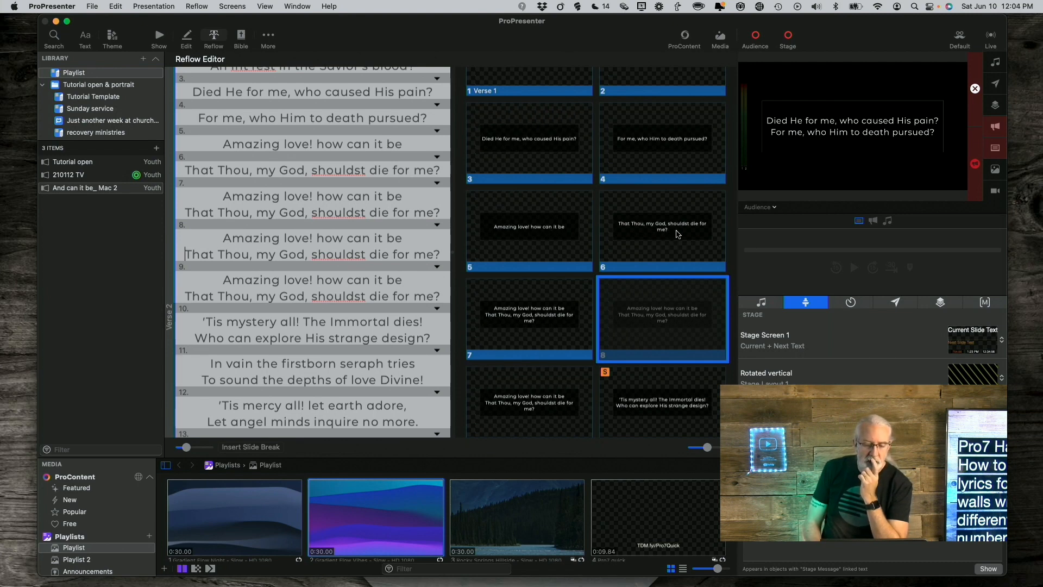
right_click(502, 327)
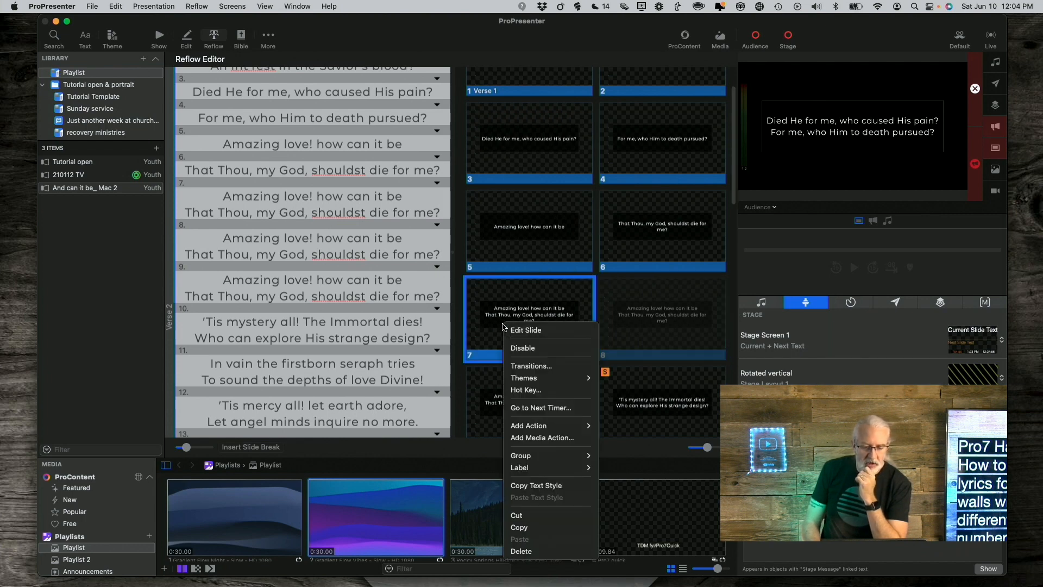
left_click(522, 348)
- Split slide 9 with a slide break before "That Thou, my God, shouldst die for me?" and return to the Show view
scroll(516, 340, "down", 3)
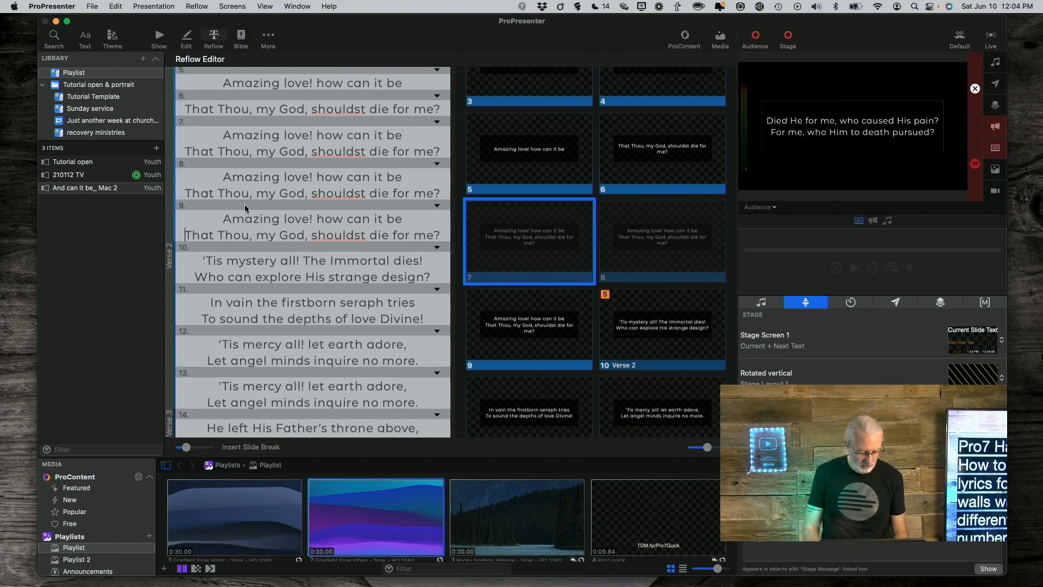
left_click(252, 448)
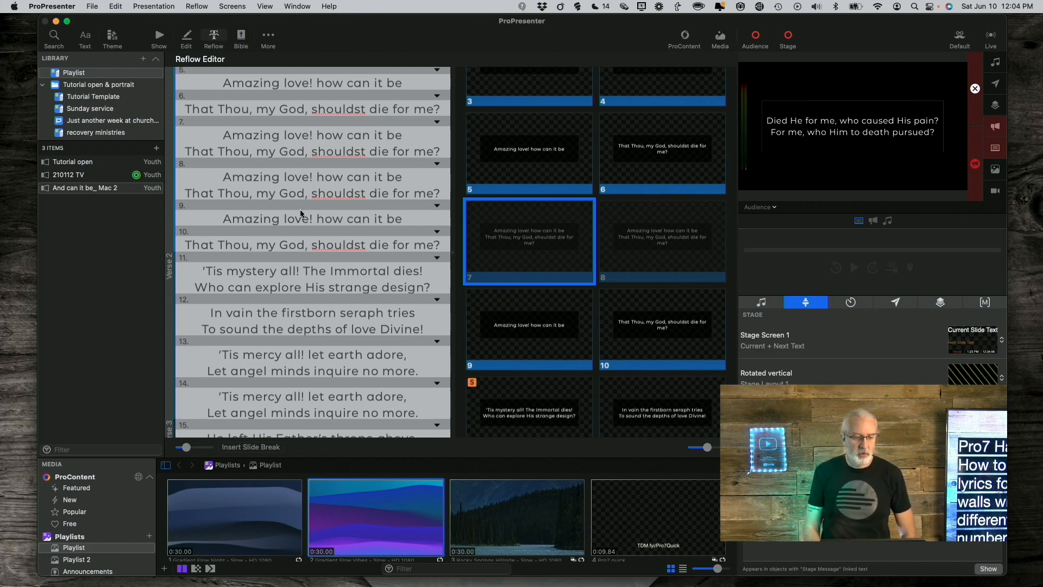
scroll(300, 210, "up", 5)
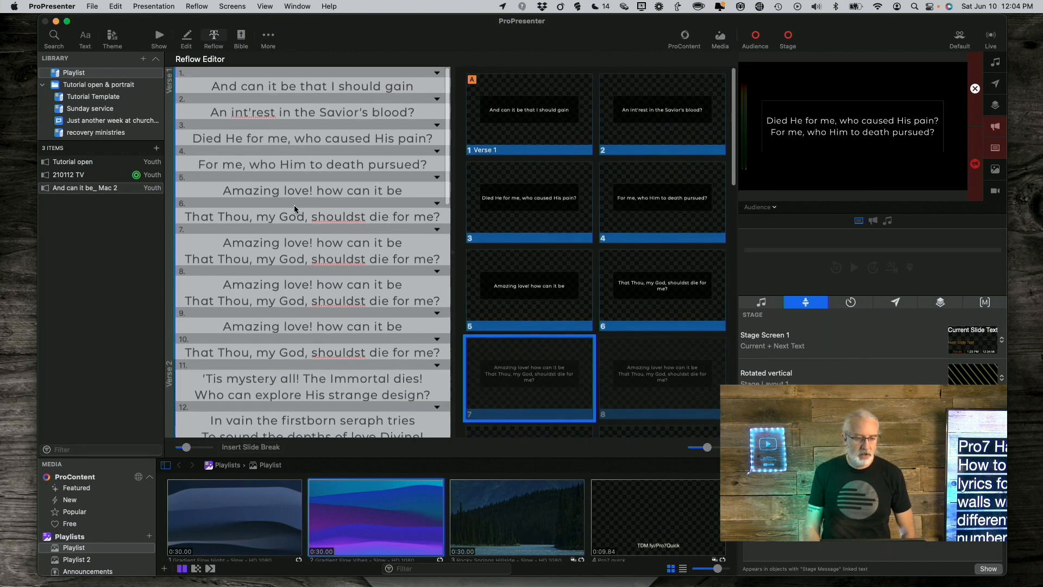
left_click(159, 38)
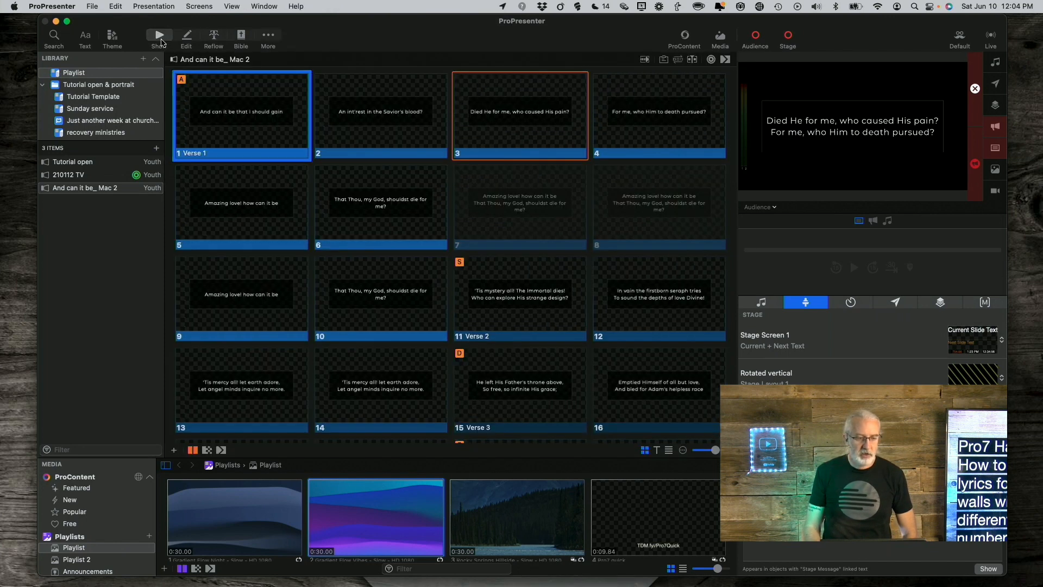
- Present the Verse 1 slides one by one, from slide 1 through slide 6, to check the one-line lyrics on the output
left_click(228, 121)
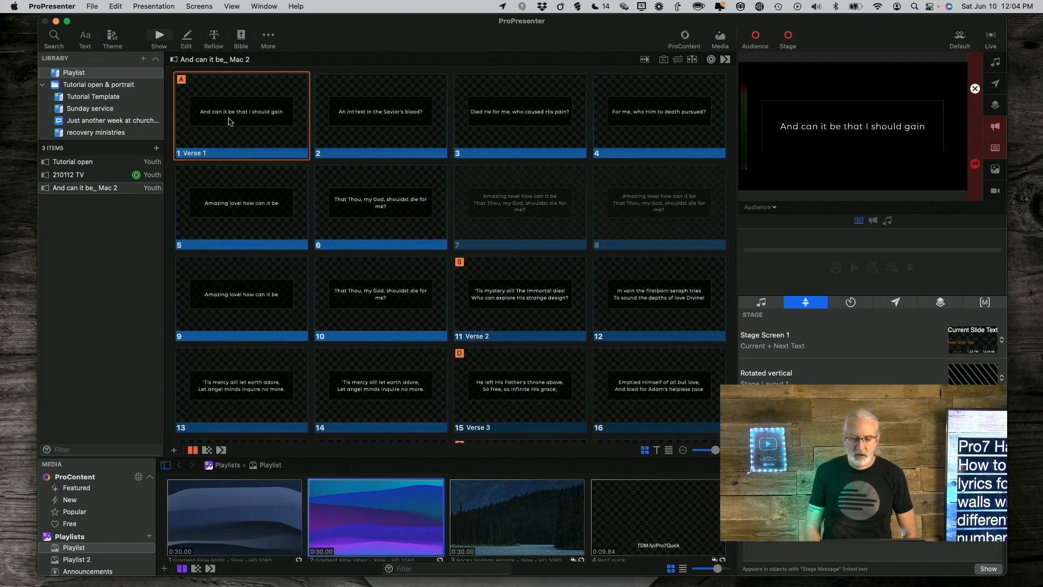
key("Right")
key("Right")
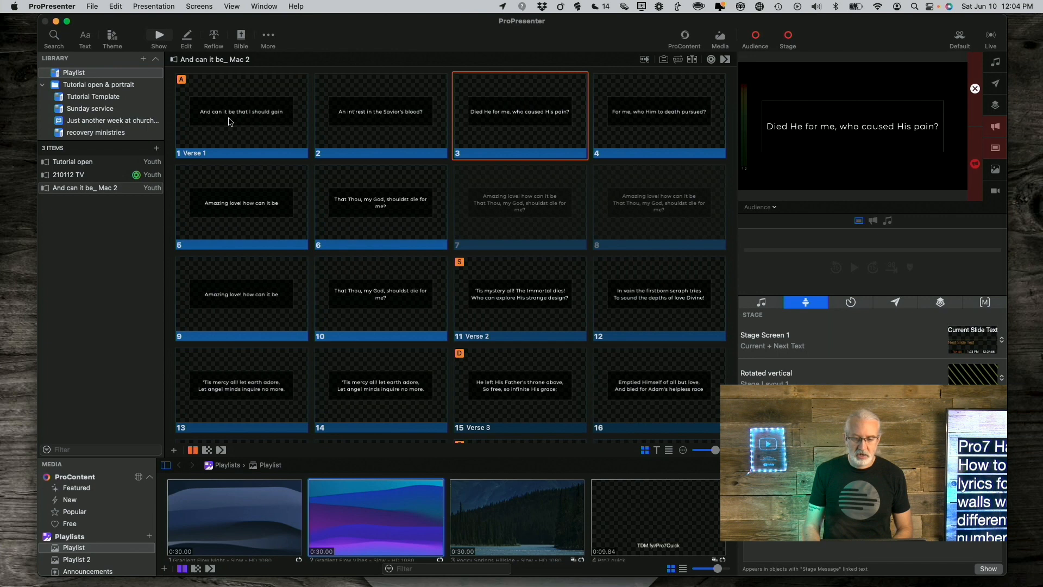
key("Right")
key("Right")
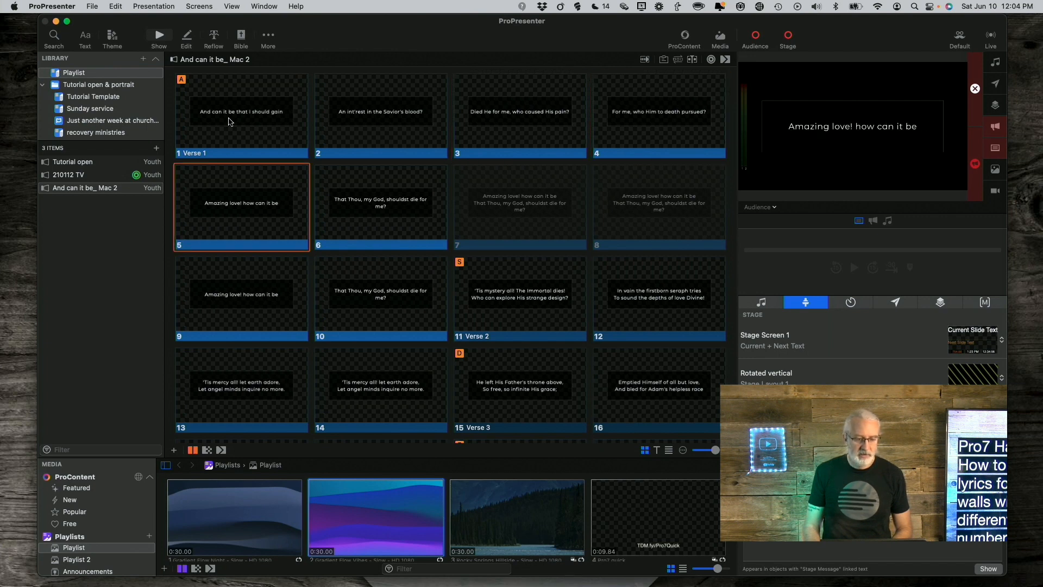
key("Right")
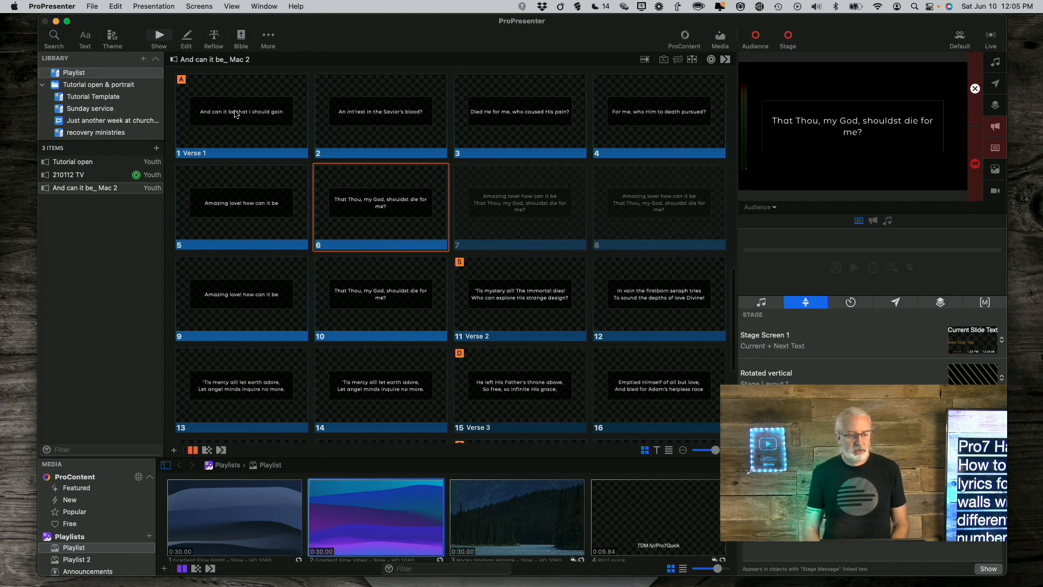
- Open slide 1 for editing and break its lyric onto a second line before "that I should gain"
right_click(234, 113)
left_click(246, 129)
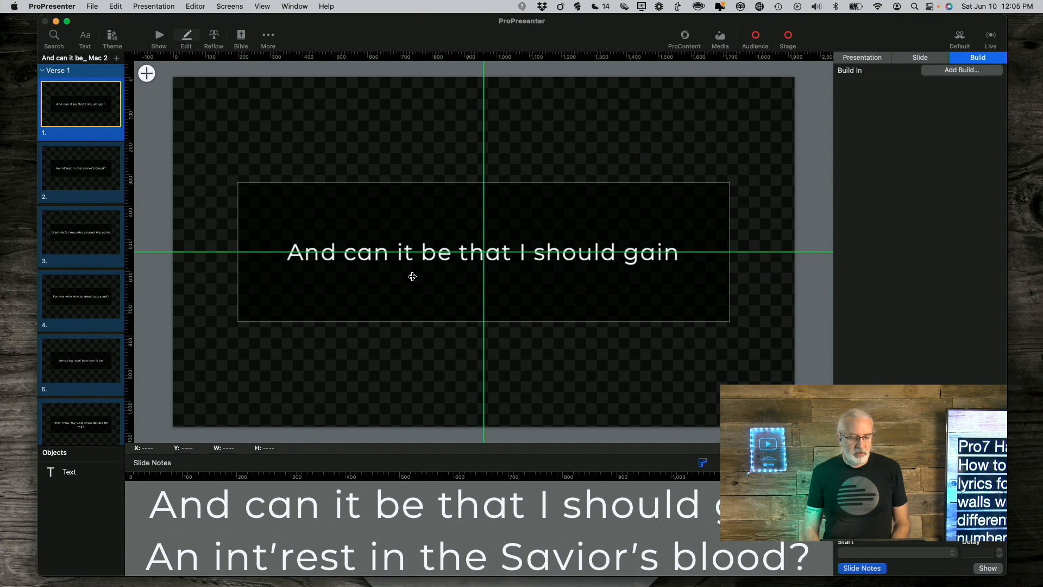
left_click(409, 254)
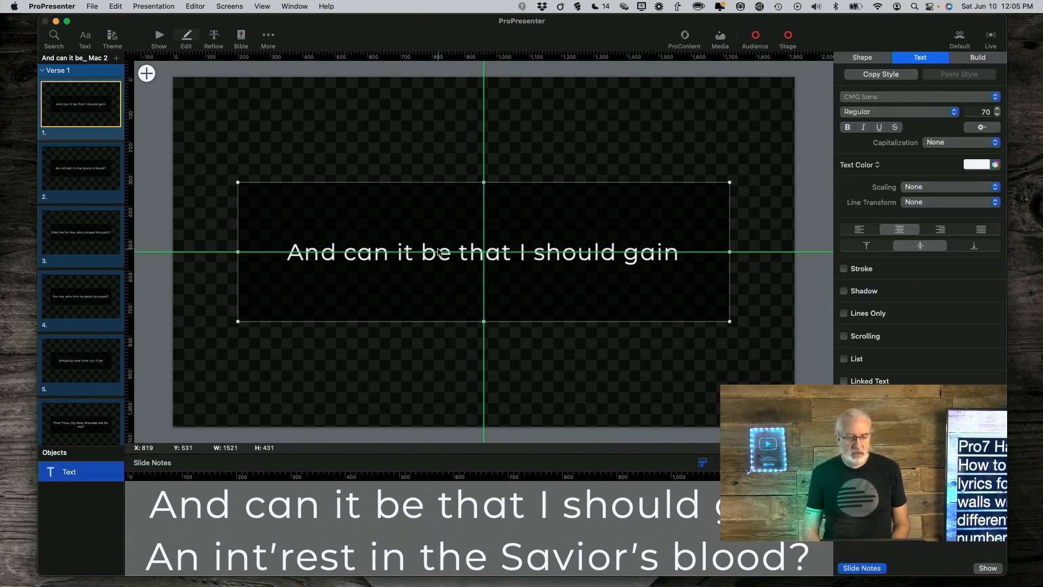
double_click(460, 252)
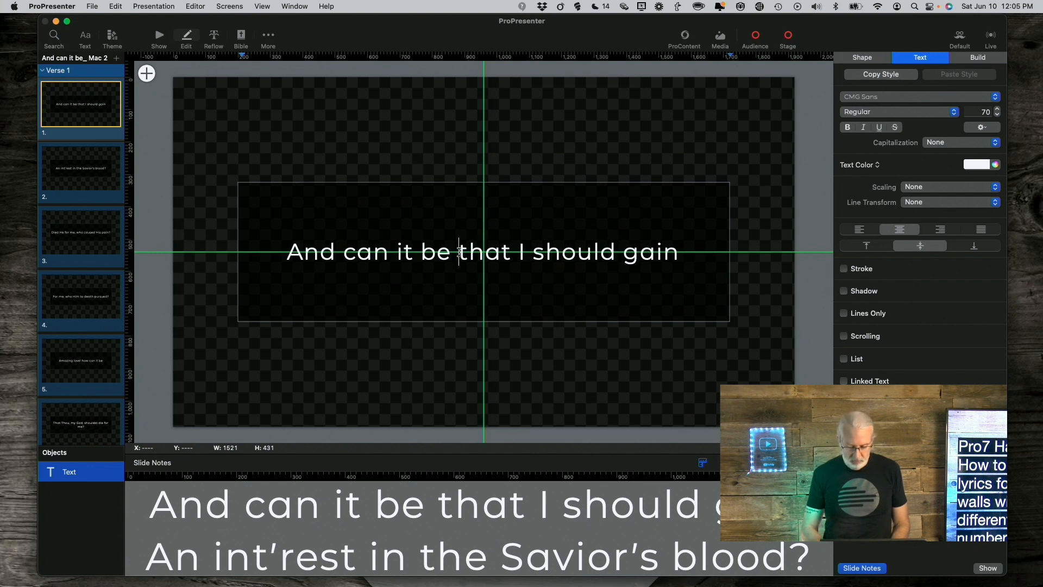
key("Return")
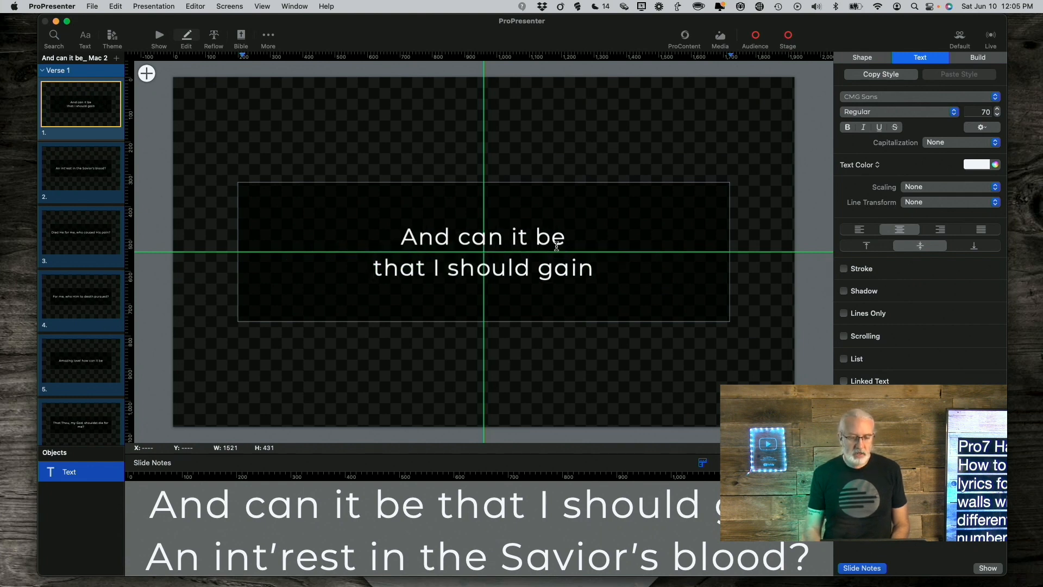
- Enlarge the first line of slide 1, "And can it be", to font size 95
left_click_drag(569, 237, 403, 242)
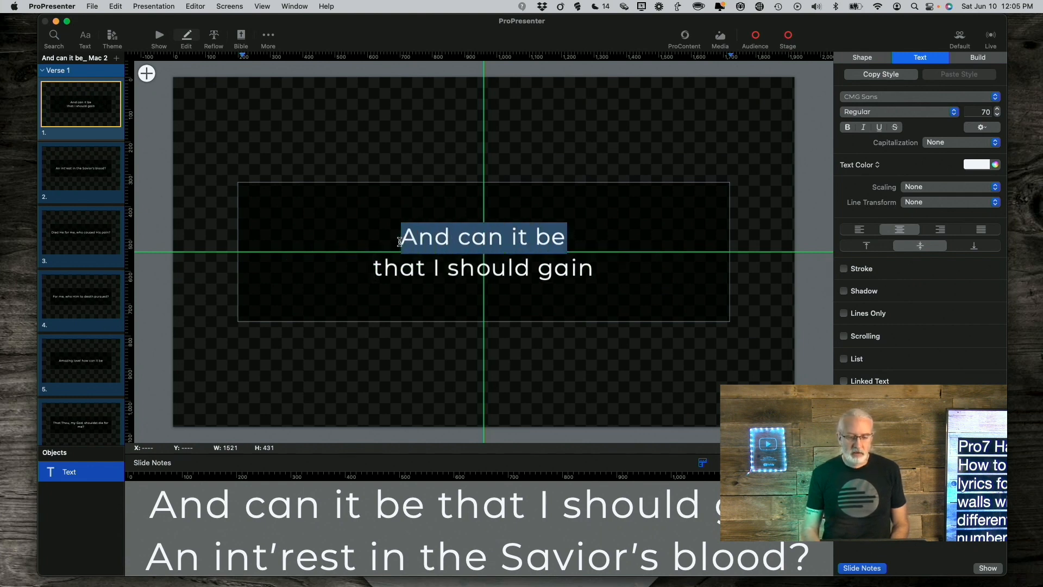
left_click(997, 110)
left_click(998, 110)
left_click(997, 110)
left_click(997, 110)
left_click(997, 110)
left_click(997, 109)
left_click(998, 109)
left_click(997, 110)
left_click(998, 110)
left_click(997, 110)
left_click(997, 110)
left_click(997, 110)
left_click(997, 110)
left_click(998, 109)
left_click(998, 110)
left_click(997, 110)
left_click(997, 110)
left_click(997, 110)
left_click(998, 109)
left_click(997, 109)
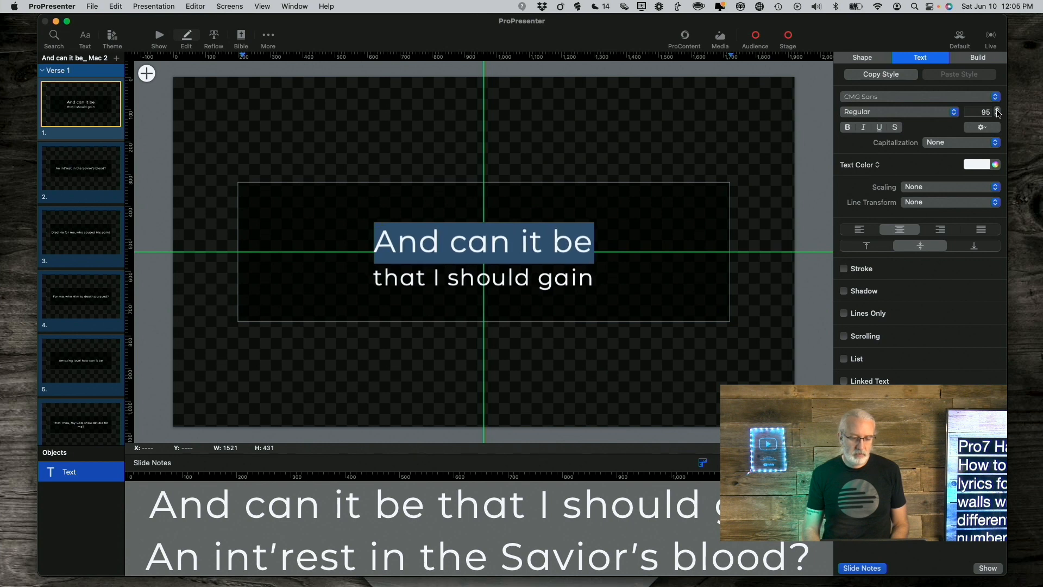
- Set the capitalization of the word "gain" on slide 1 to All Caps
left_click(539, 285)
left_click_drag(540, 285, 590, 285)
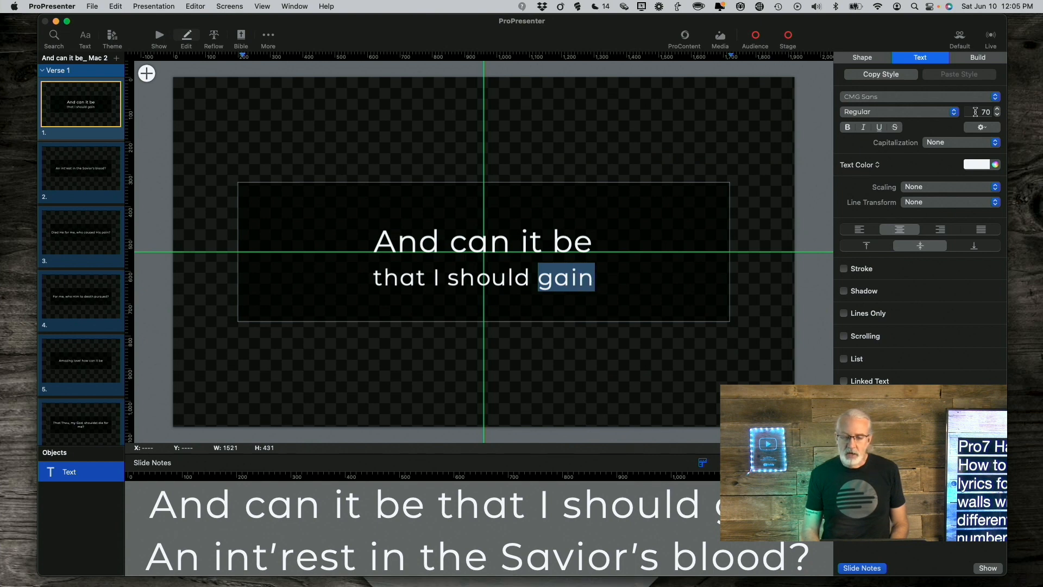
left_click(955, 115)
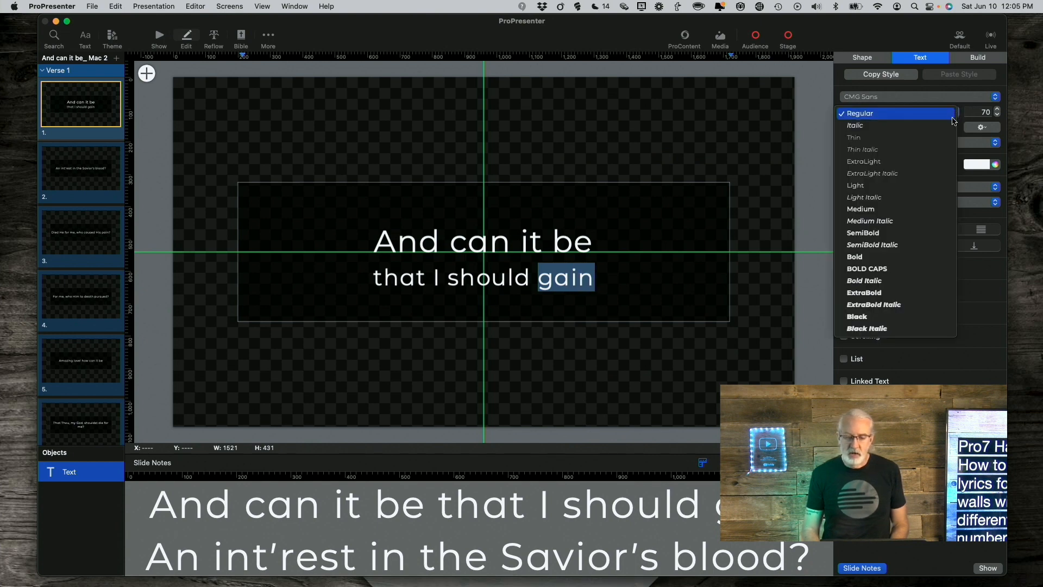
left_click(970, 112)
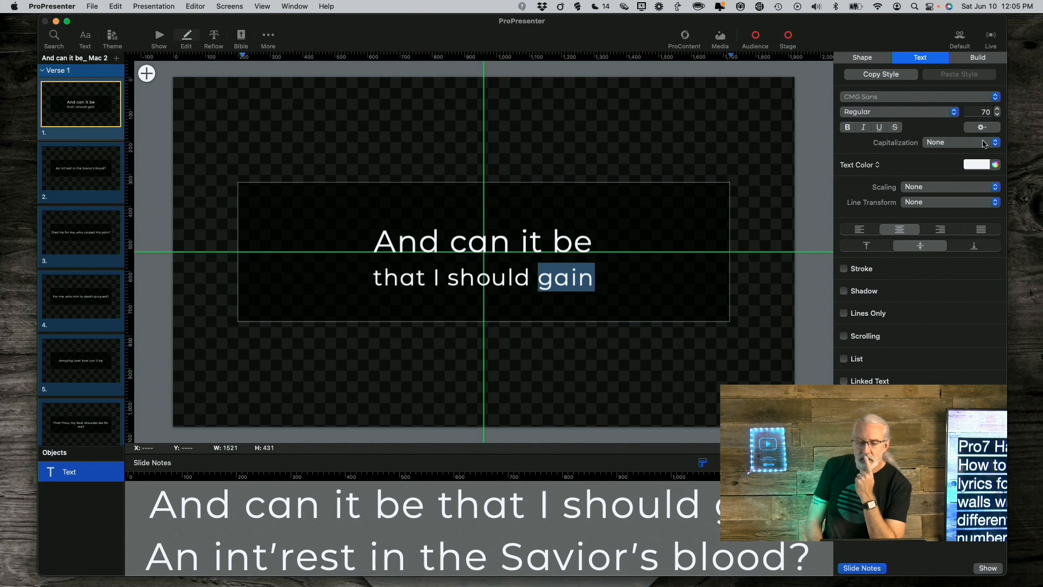
left_click(983, 141)
left_click(973, 156)
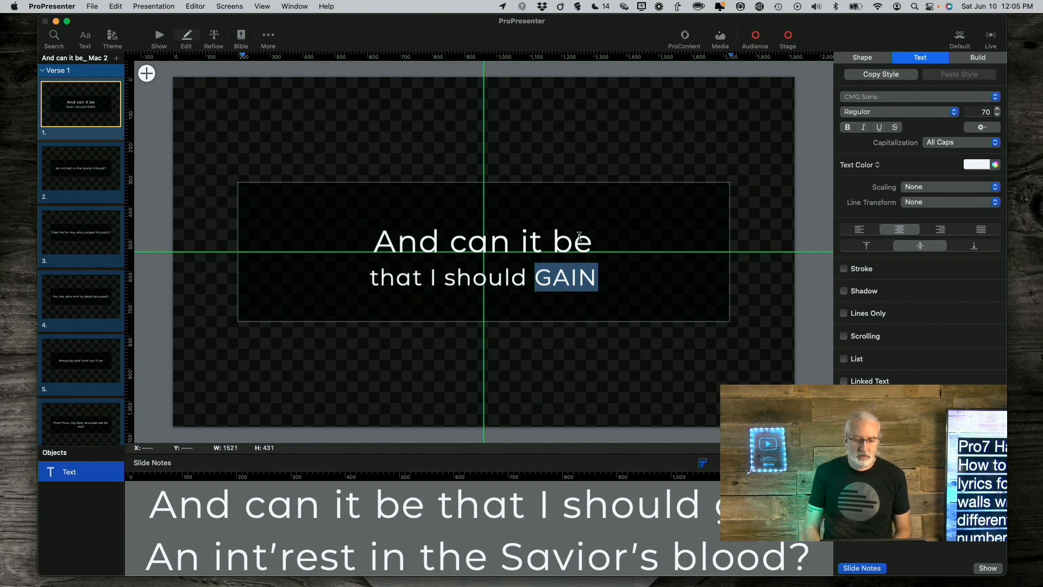
- Increase the font size of "And can it be" on slide 1 to 99
left_click_drag(596, 241, 342, 240)
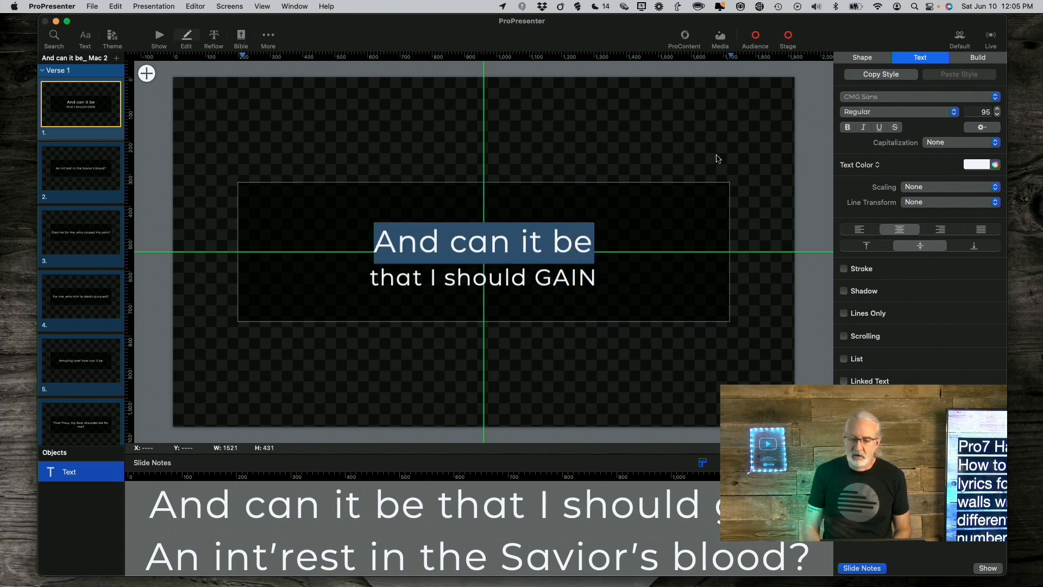
left_click(998, 110)
left_click(998, 110)
left_click(998, 110)
left_click(998, 109)
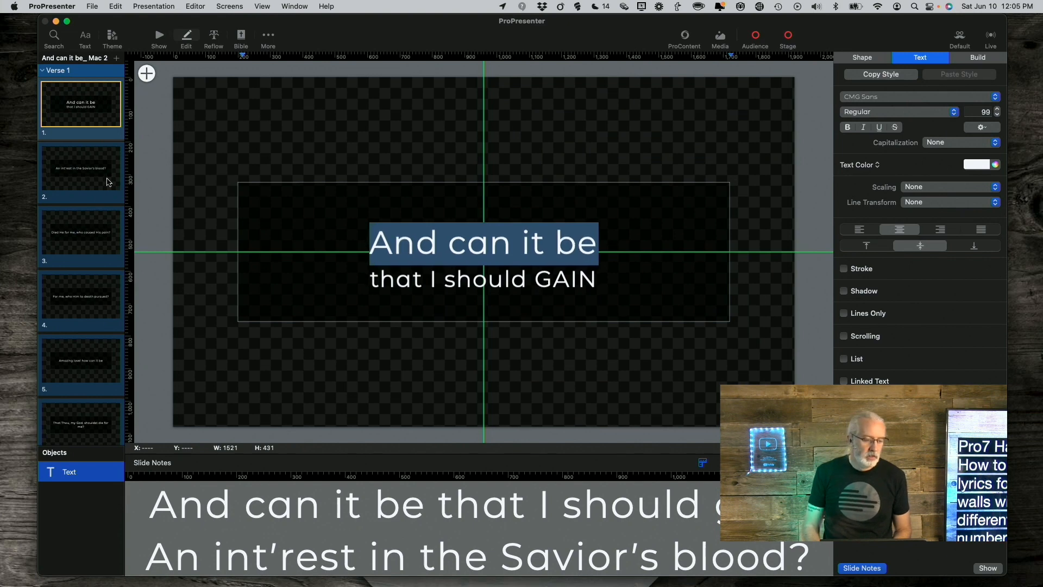
- Break the lyric on slide 2 onto a second line before "Savior's blood?"
left_click(88, 181)
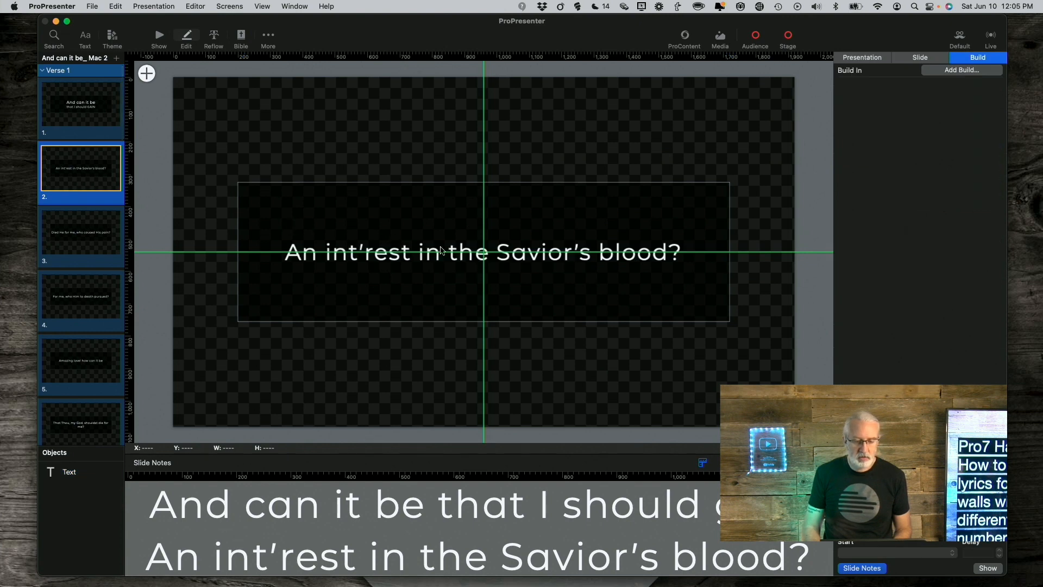
left_click(498, 251)
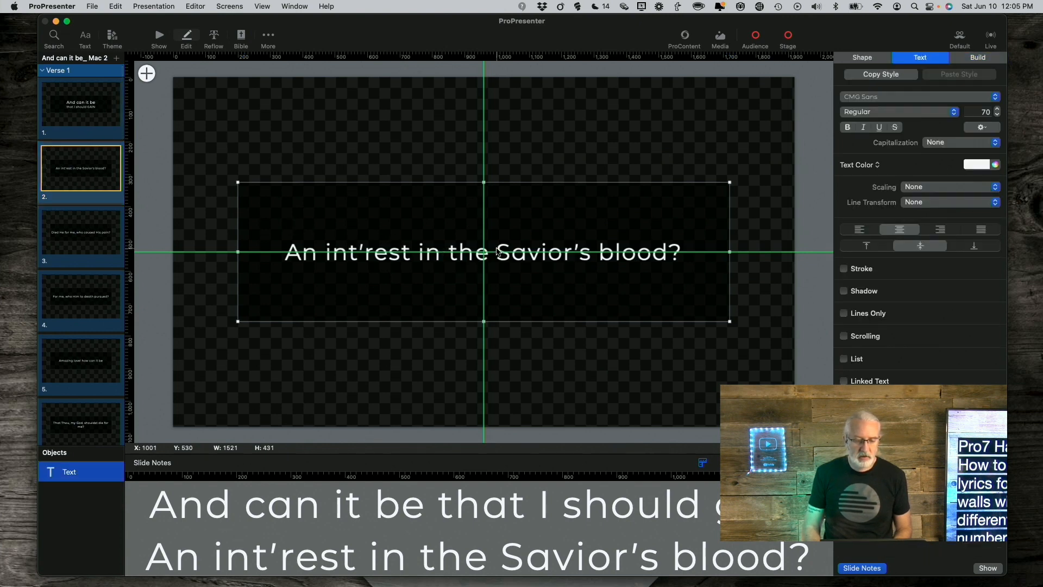
left_click(498, 250)
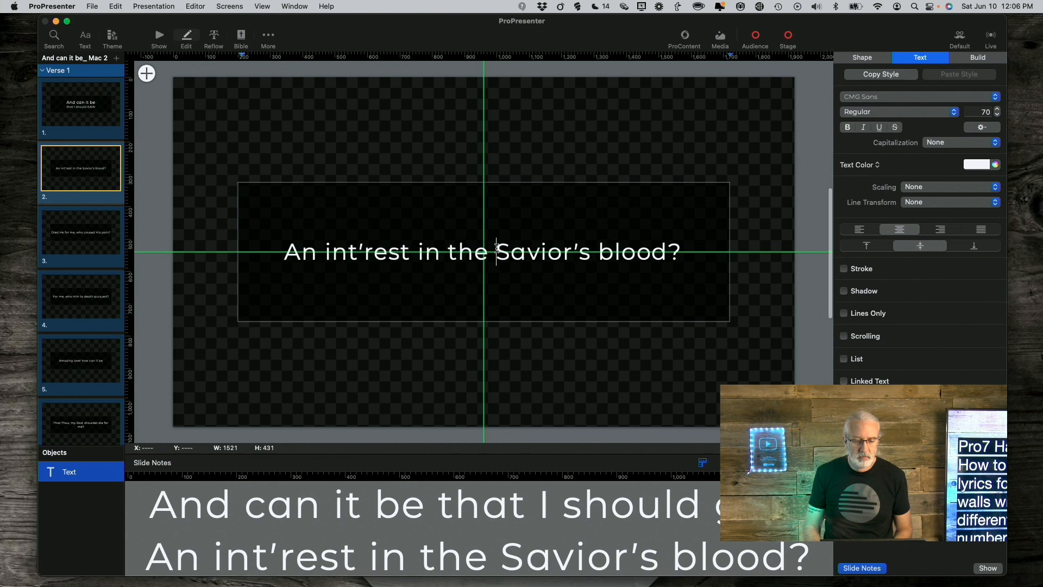
key("Return")
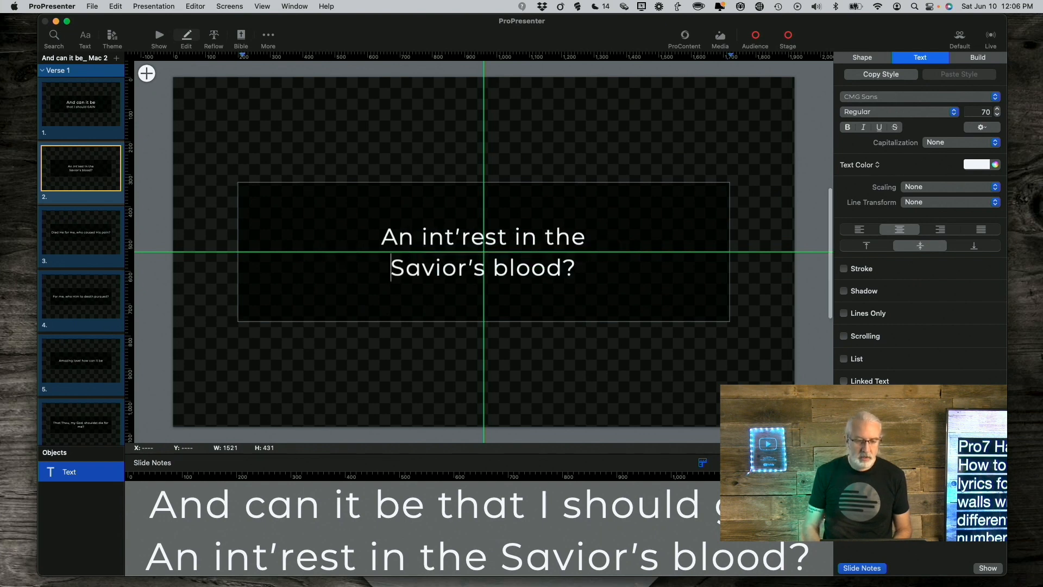
- Set "Savior's blood?" and the word "int'rest" on slide 2 to All Caps
left_click_drag(391, 271, 571, 269)
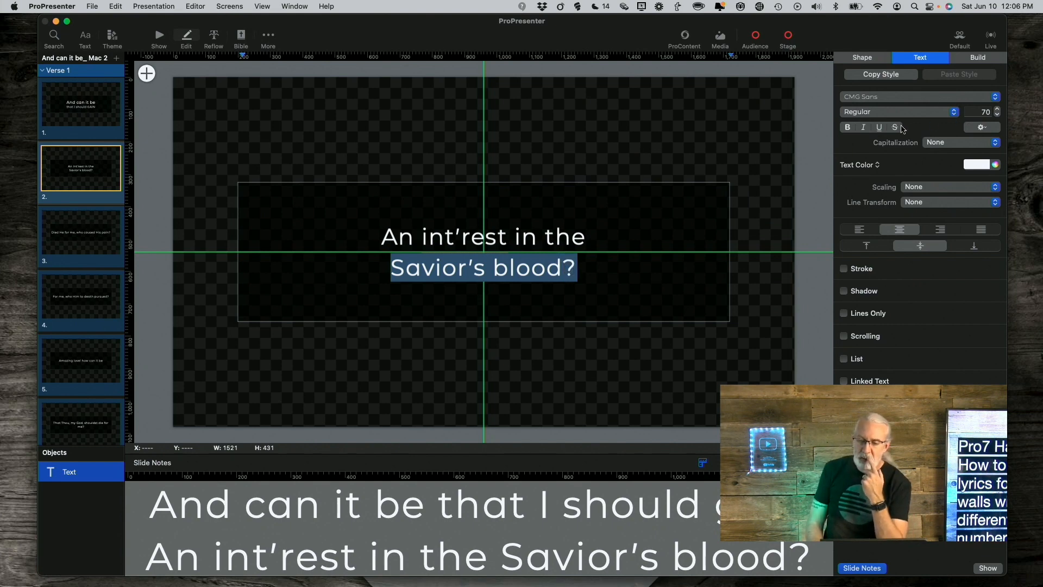
left_click(976, 143)
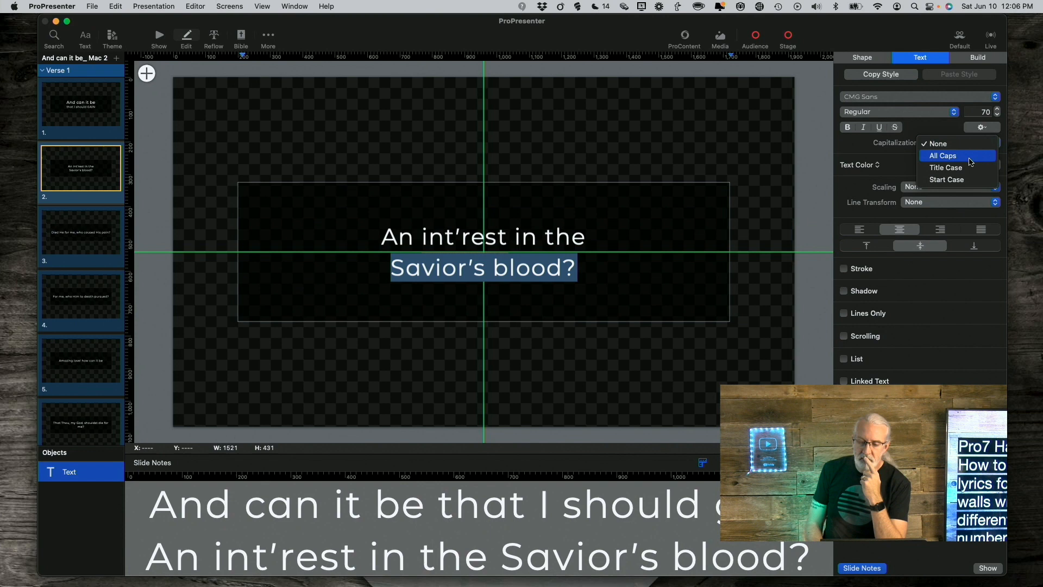
left_click(970, 157)
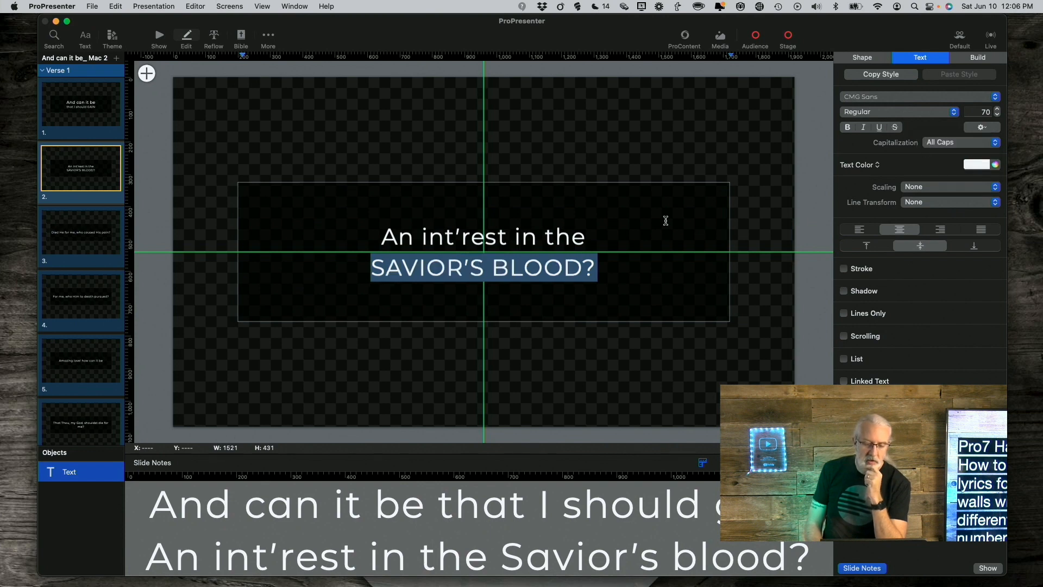
left_click(584, 242)
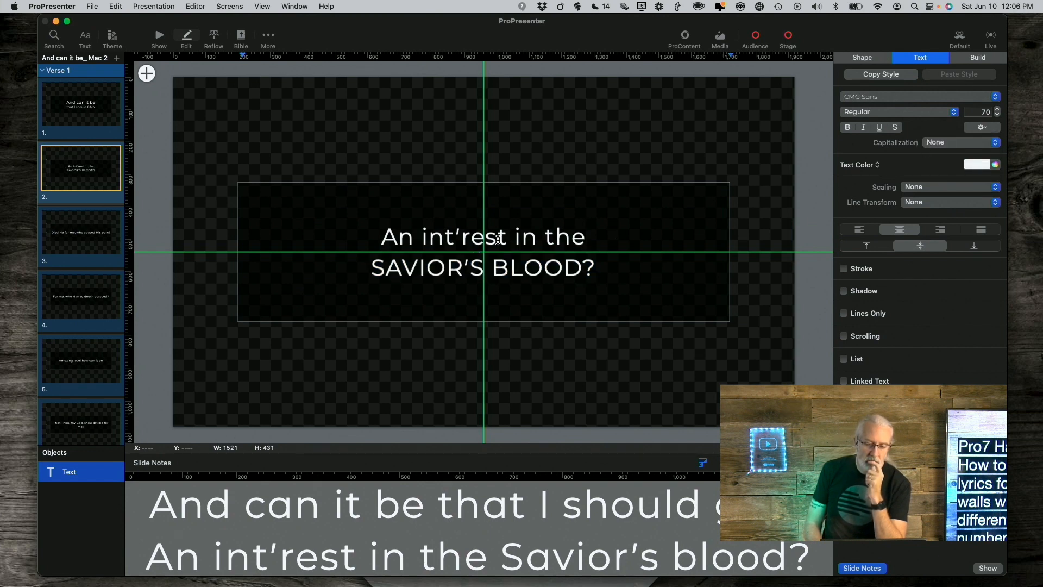
left_click_drag(509, 242, 424, 242)
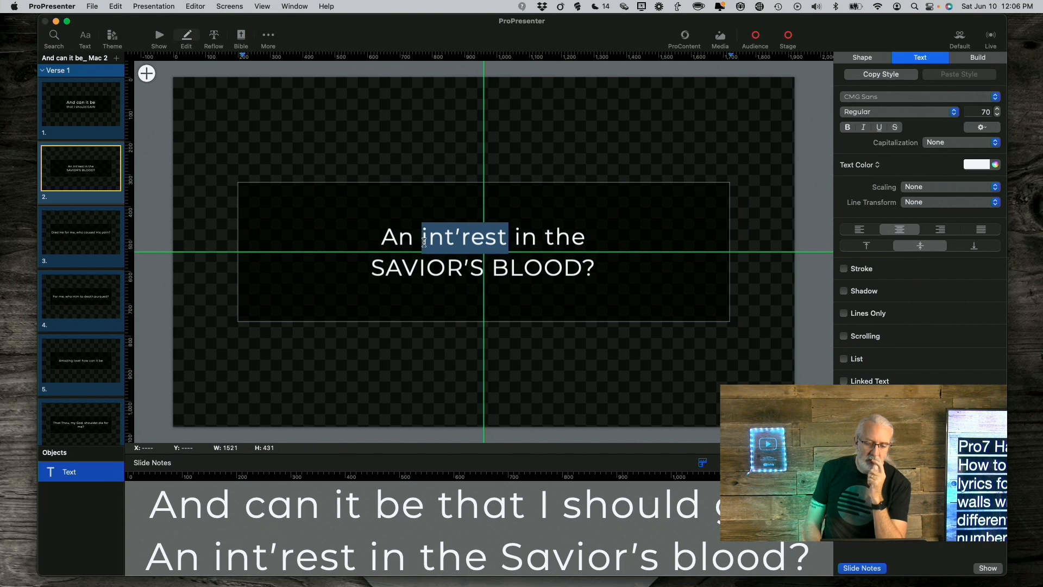
left_click(991, 144)
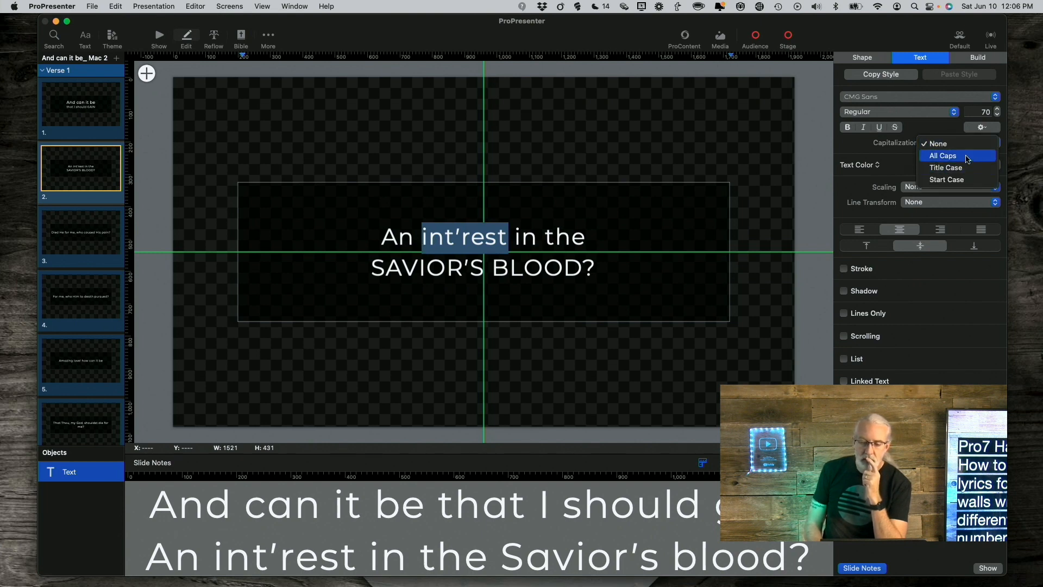
left_click(968, 156)
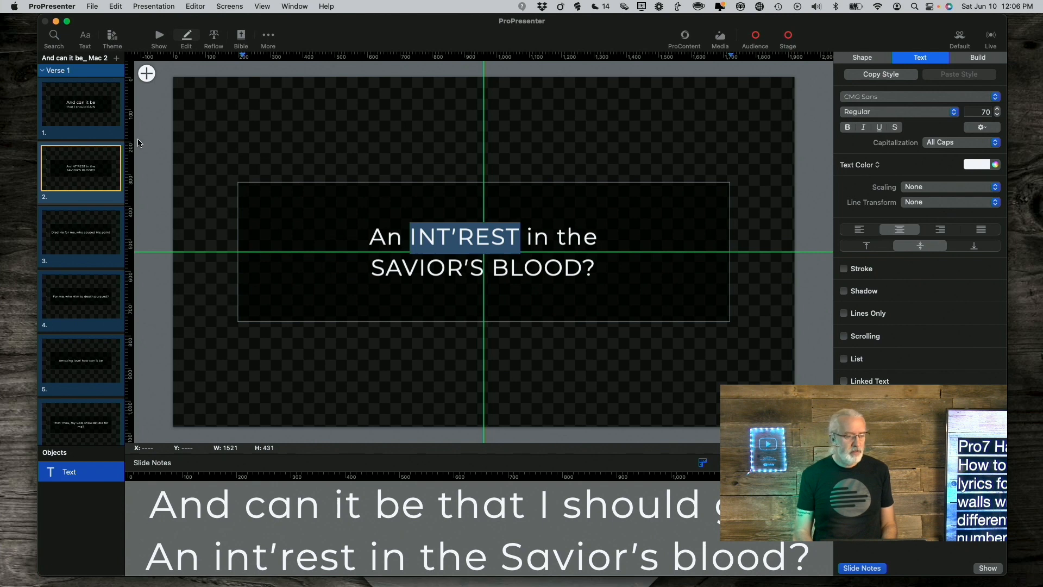
- Return to the Show view and present slides 1 and 2 to check their restyled text on the output
left_click(91, 108)
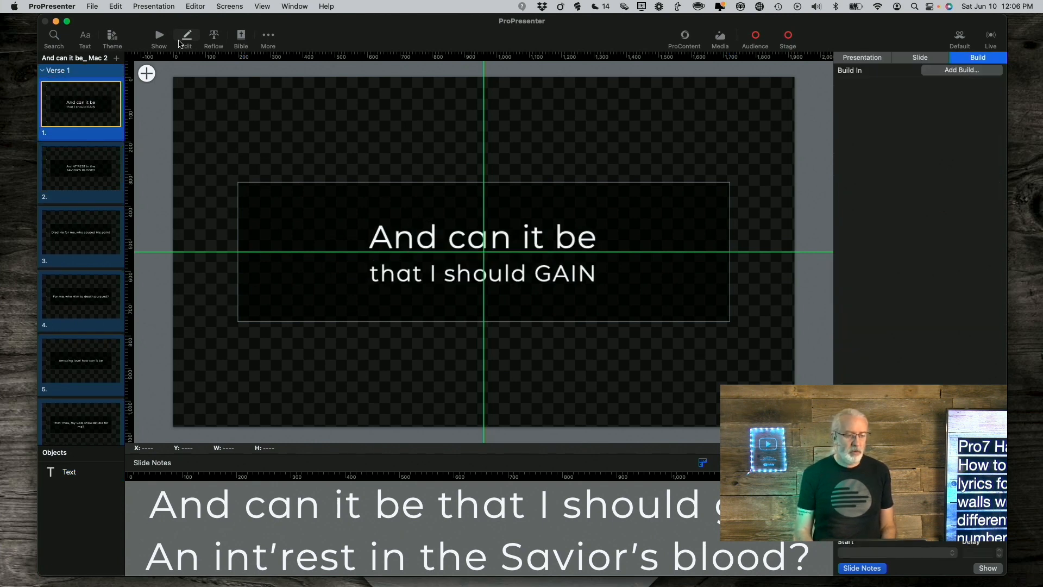
left_click(159, 38)
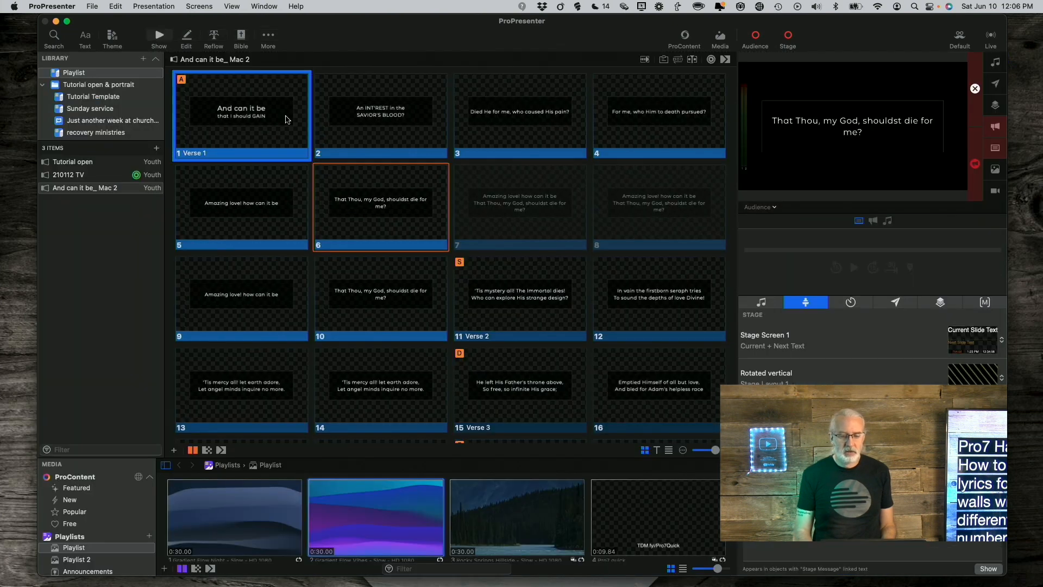
left_click(267, 115)
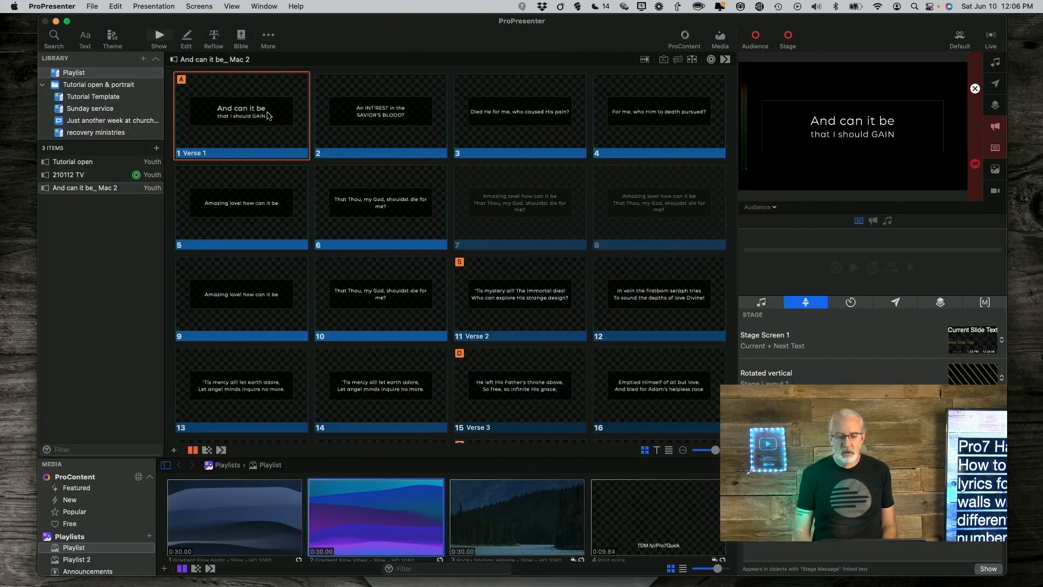
left_click(369, 122)
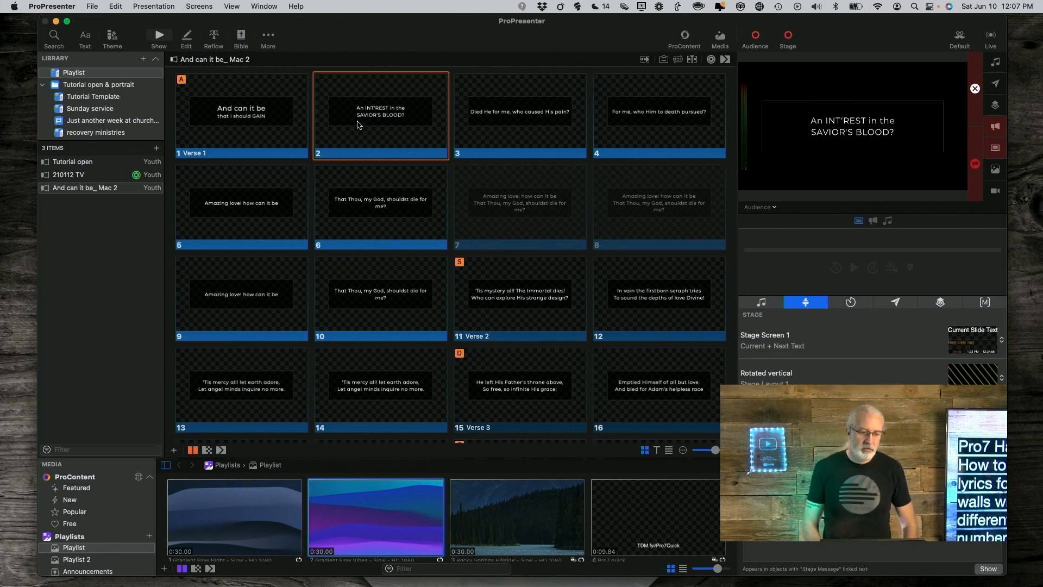
- Open the Theme Editor and create a new theme named "LED wall song"
left_click(266, 36)
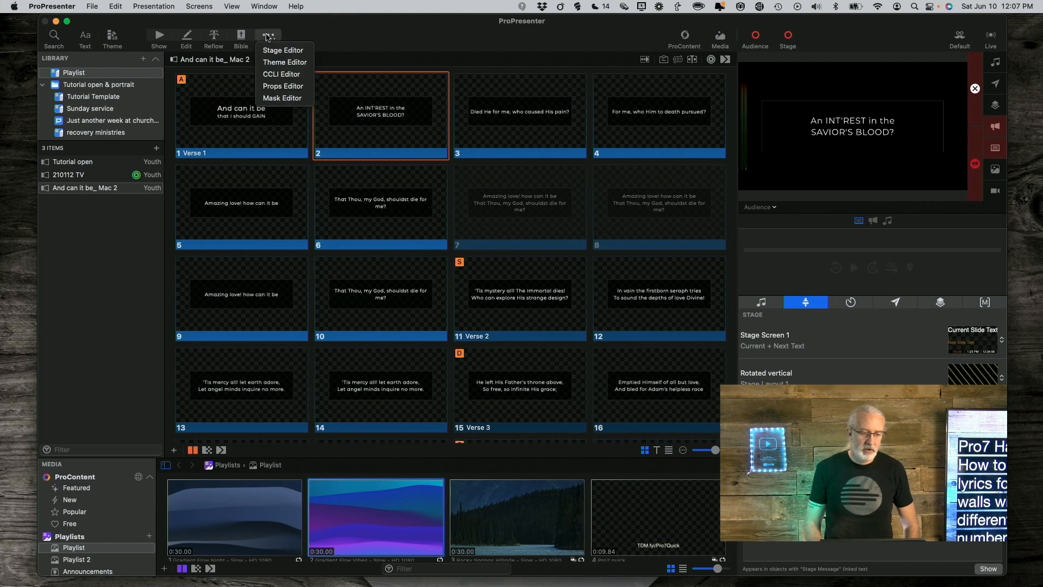
left_click(273, 63)
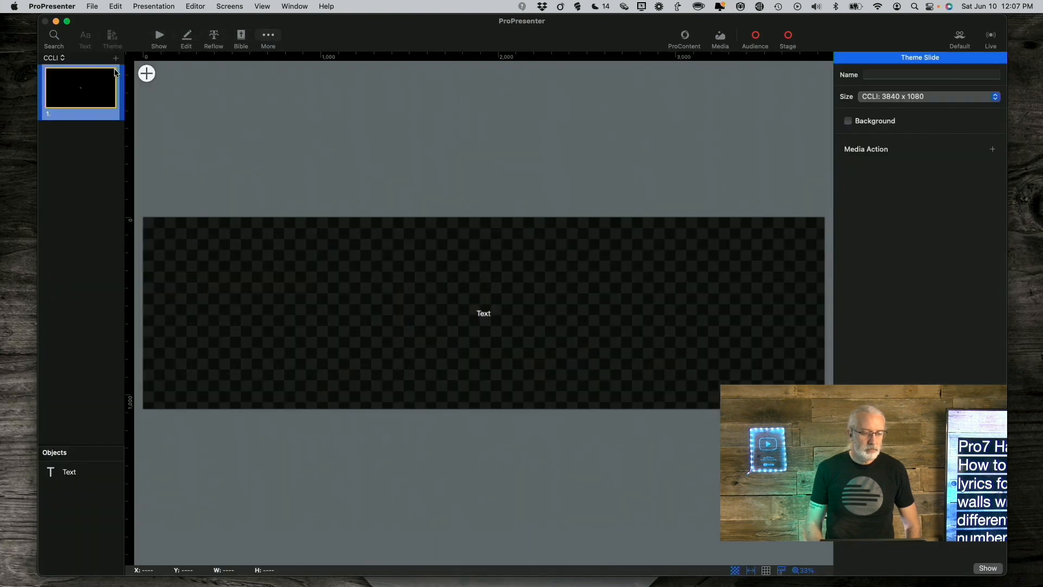
left_click(61, 58)
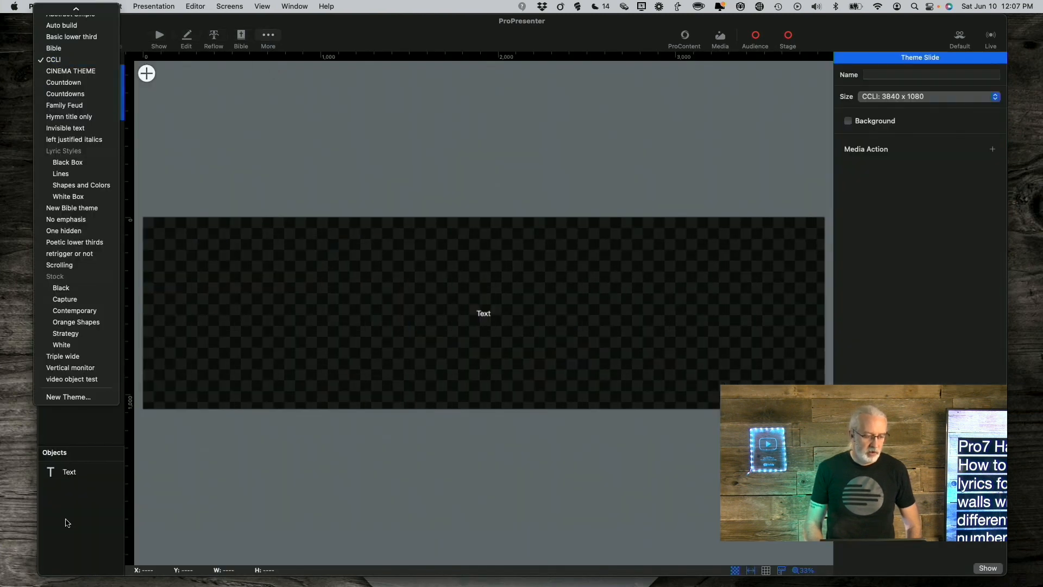
left_click(77, 397)
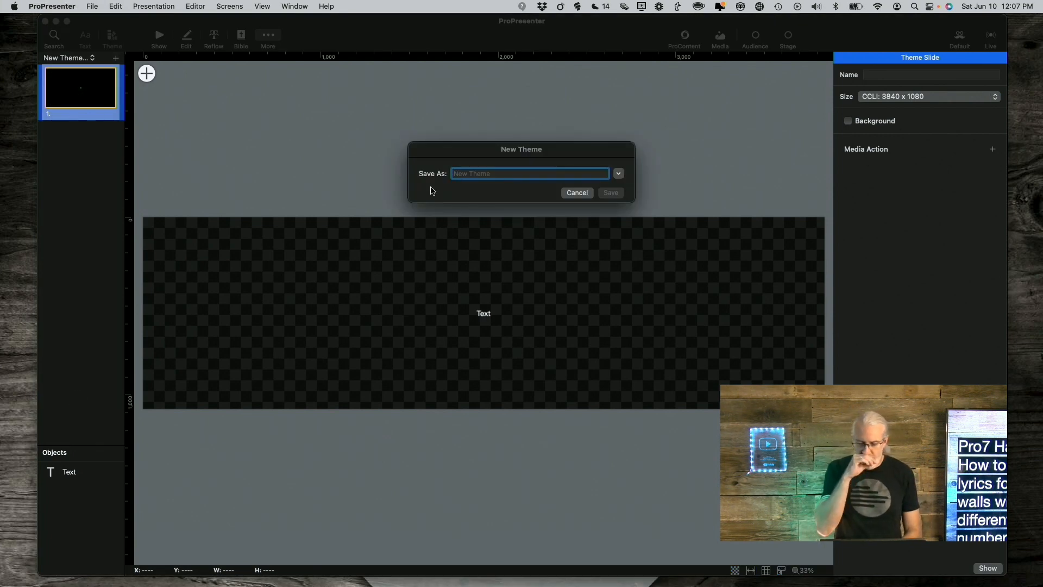
type("LED")
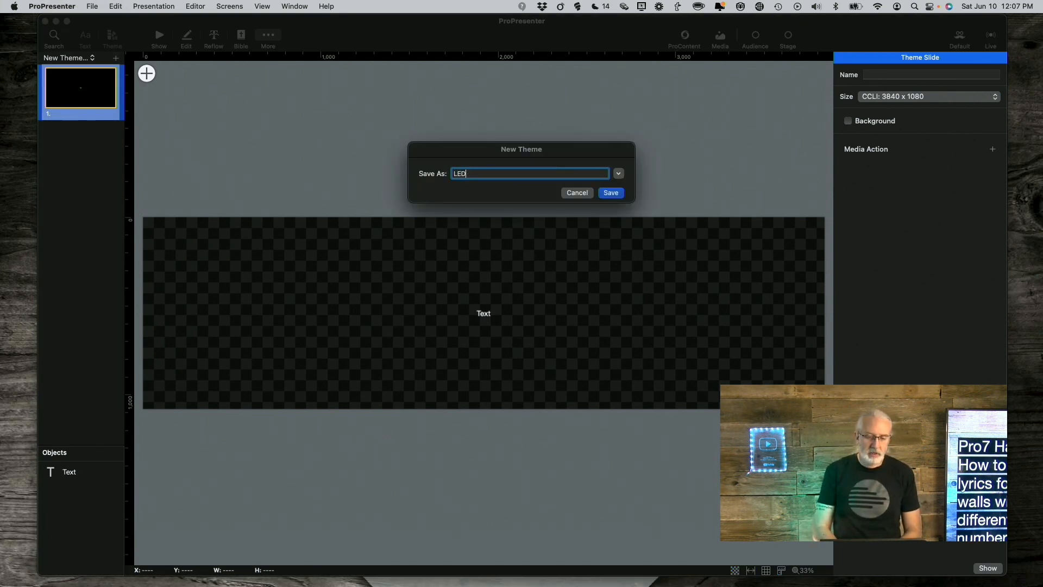
type(" wall song")
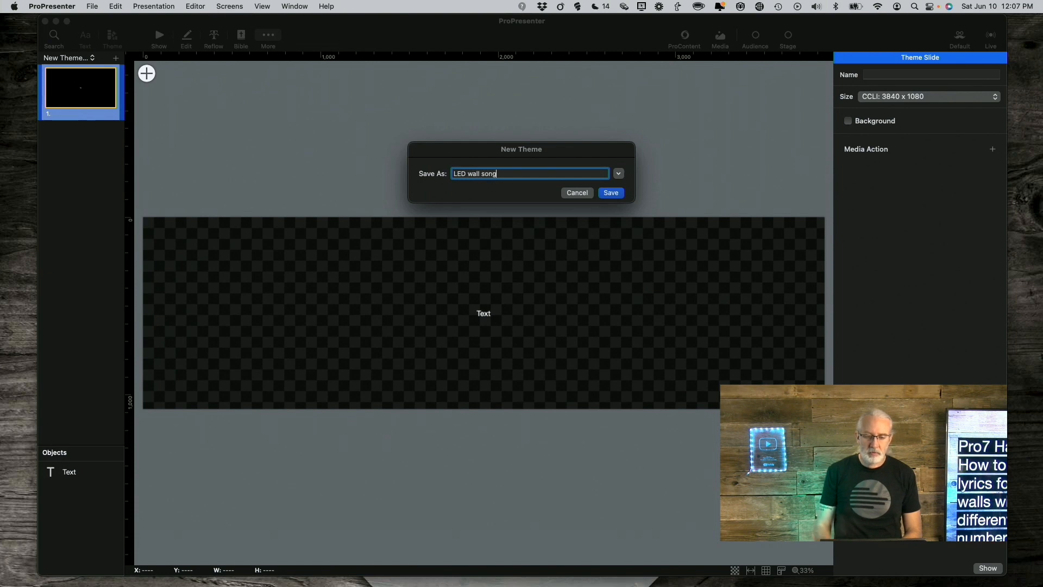
left_click(613, 193)
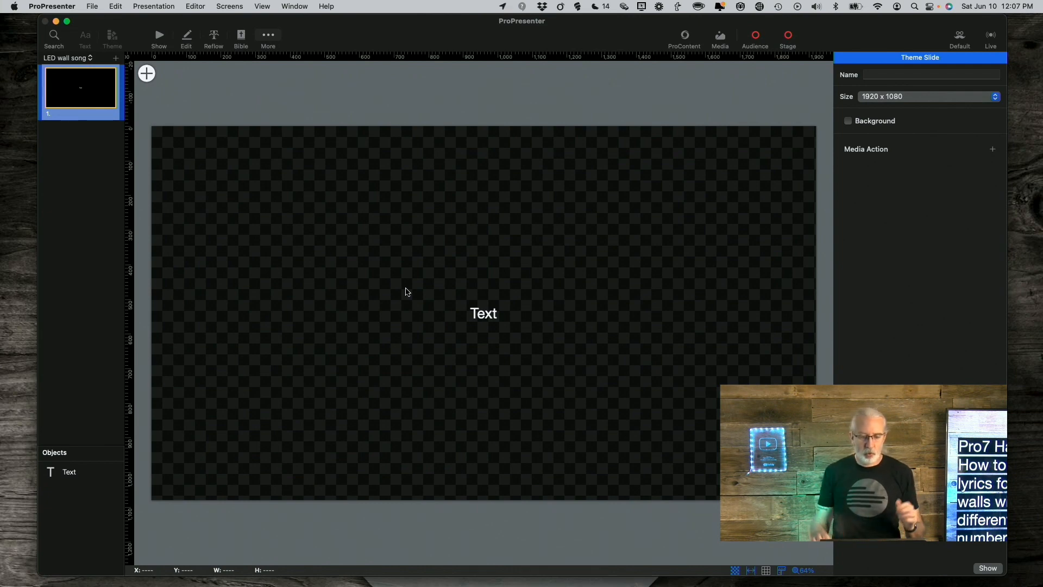
- Enable visibility on the theme's text object so it shows only when the slide object Text does not have text
left_click(491, 318)
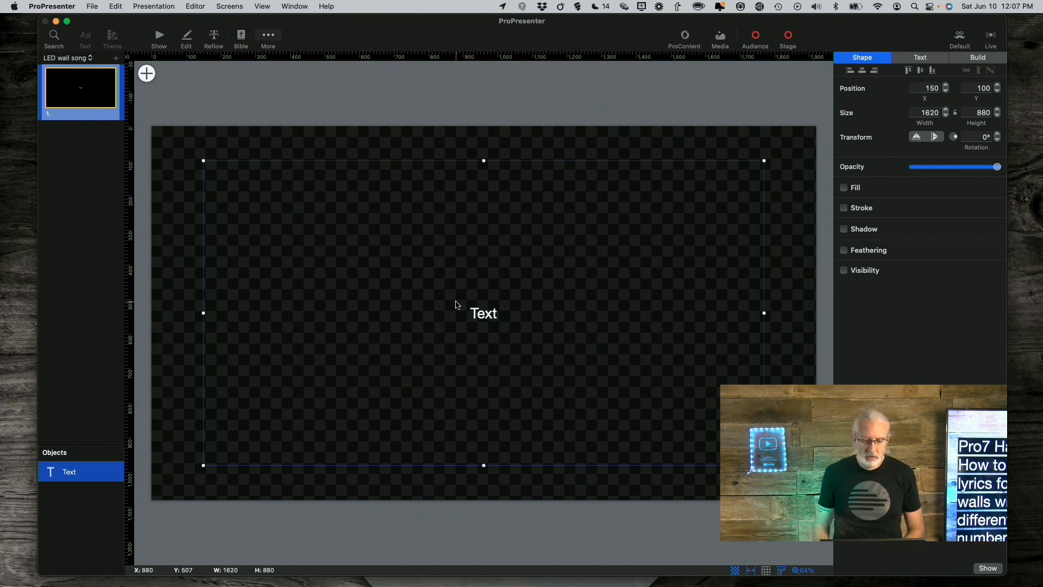
left_click(844, 270)
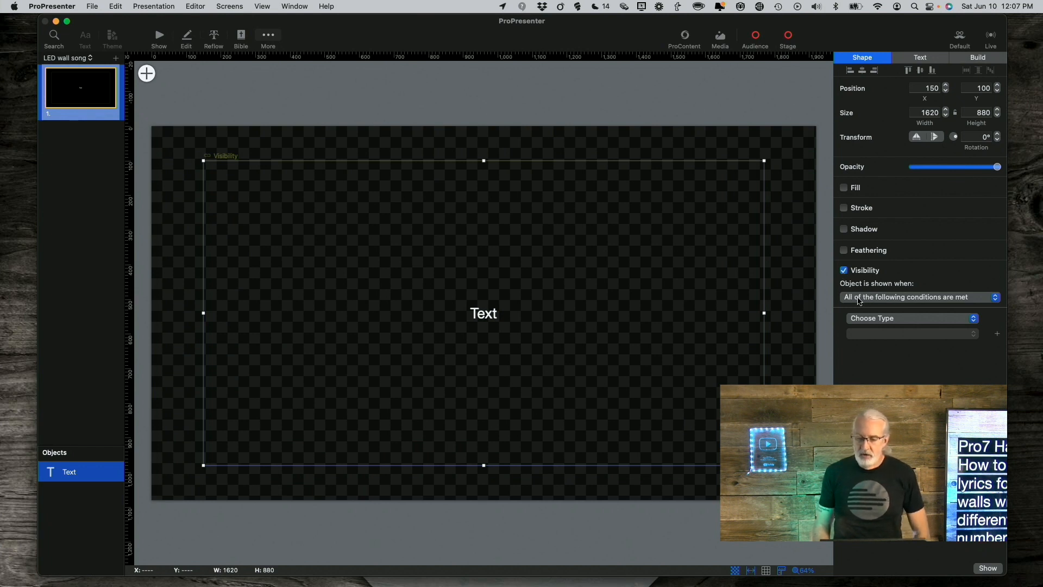
left_click(875, 299)
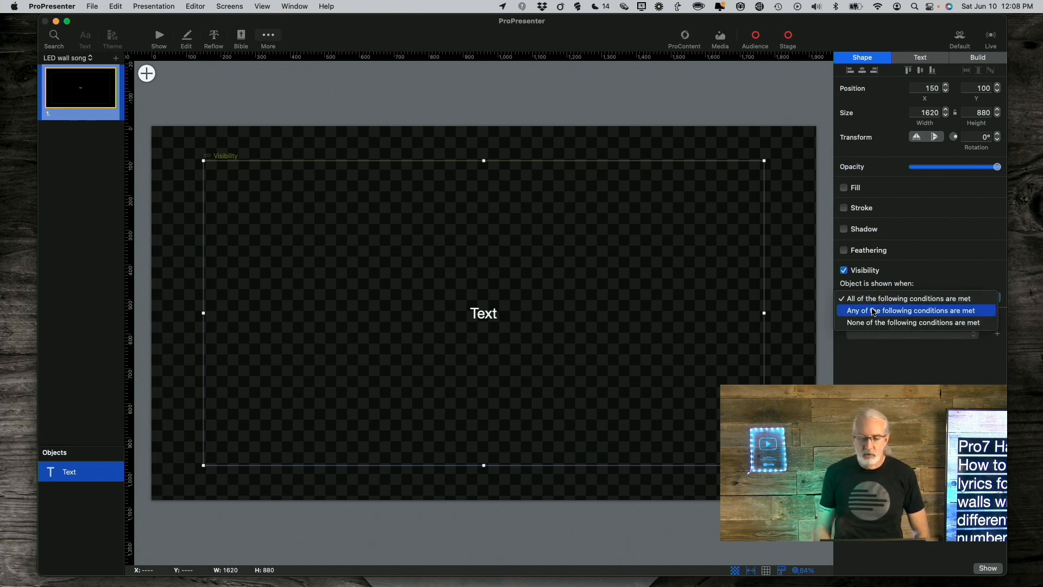
left_click(925, 270)
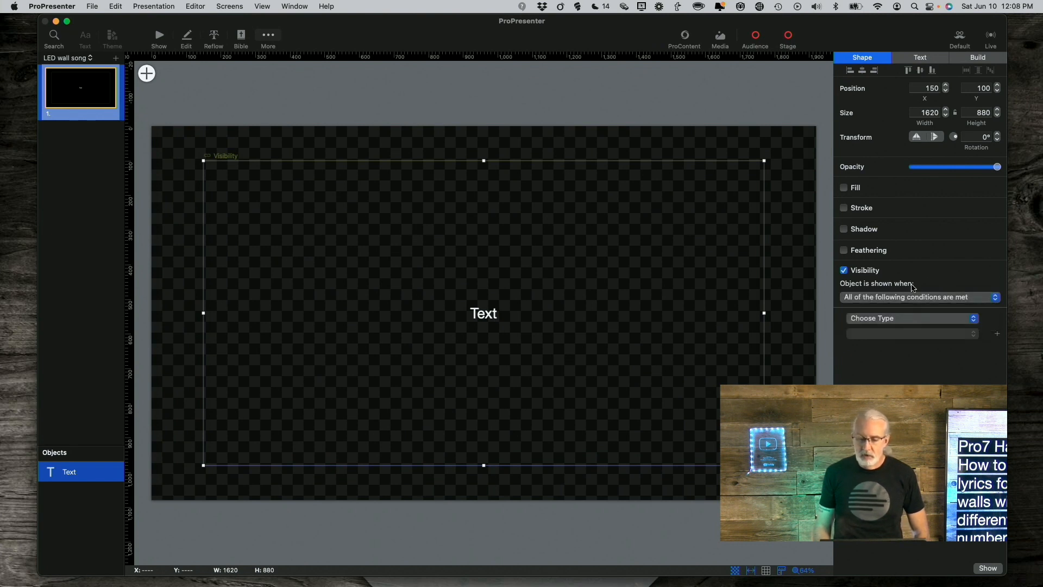
left_click(902, 319)
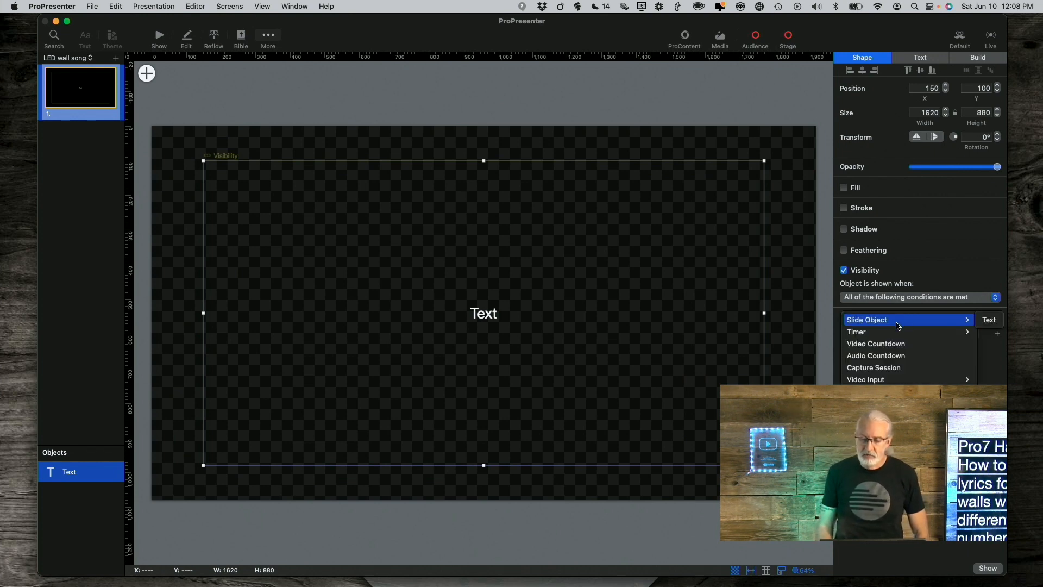
left_click(989, 321)
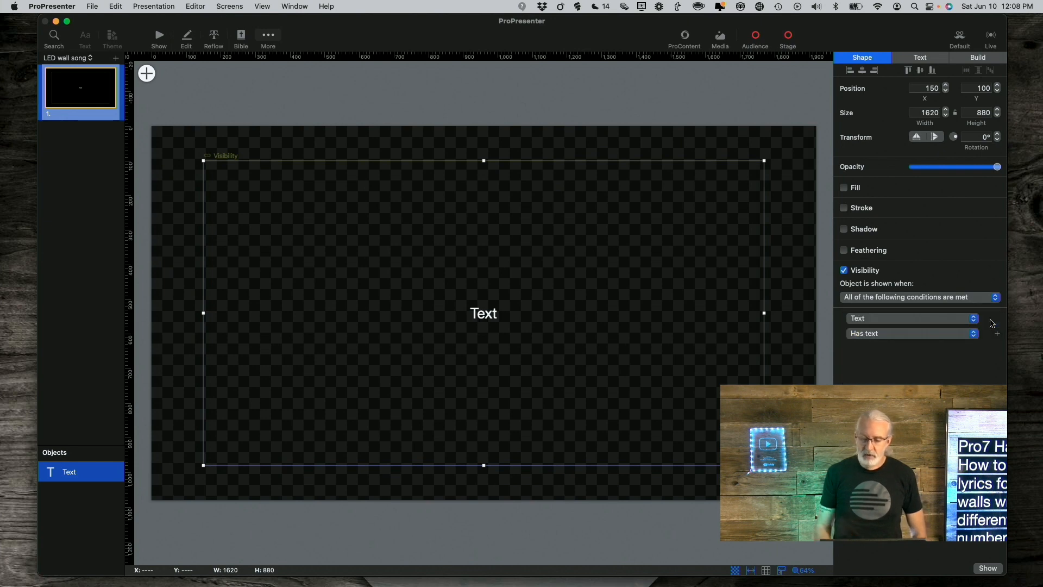
left_click(973, 335)
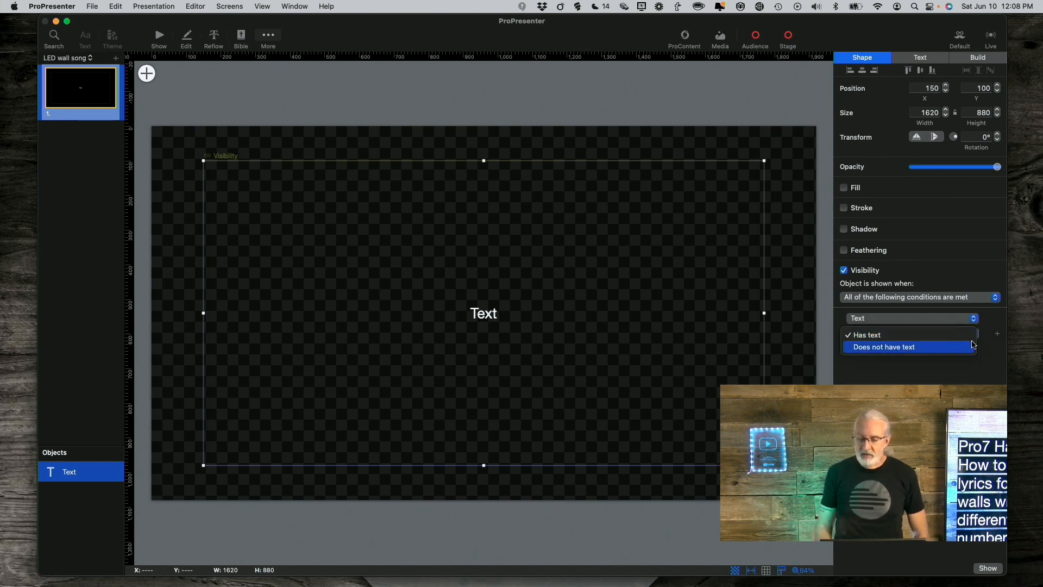
left_click(971, 346)
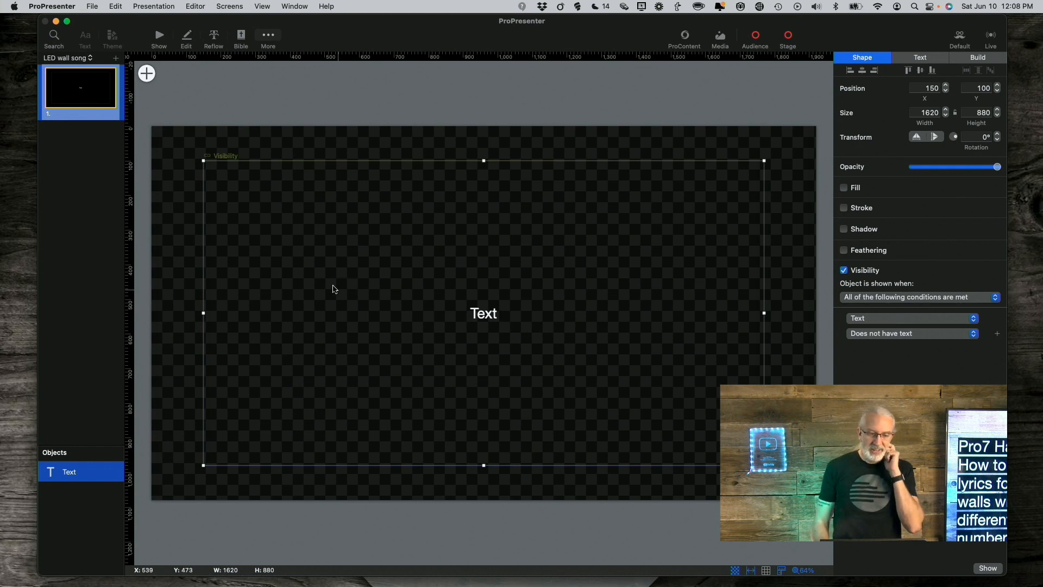
- Add a second text object to the theme slide and link its text to the current slide's notes
left_click(149, 76)
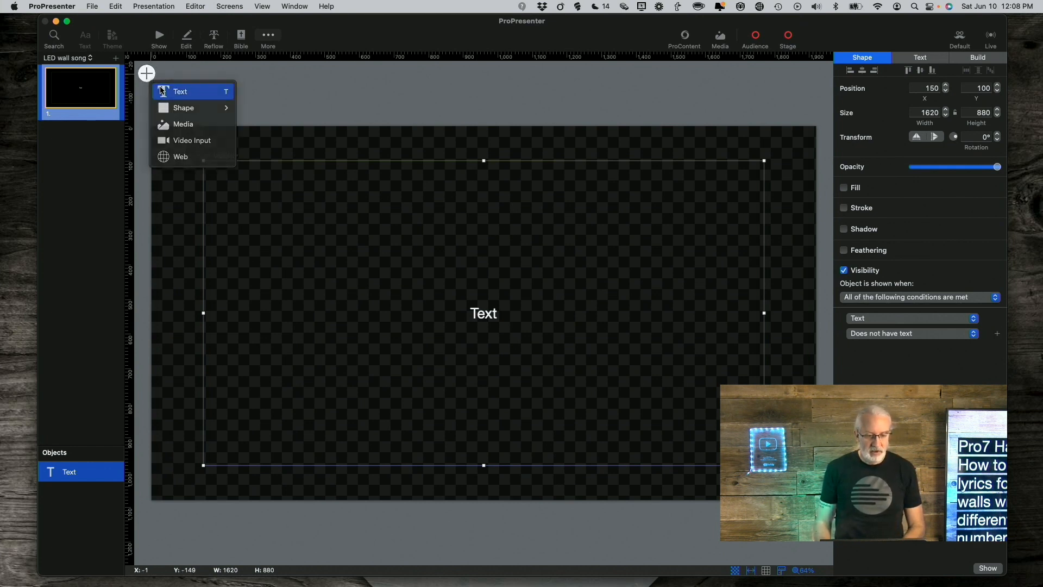
left_click(163, 91)
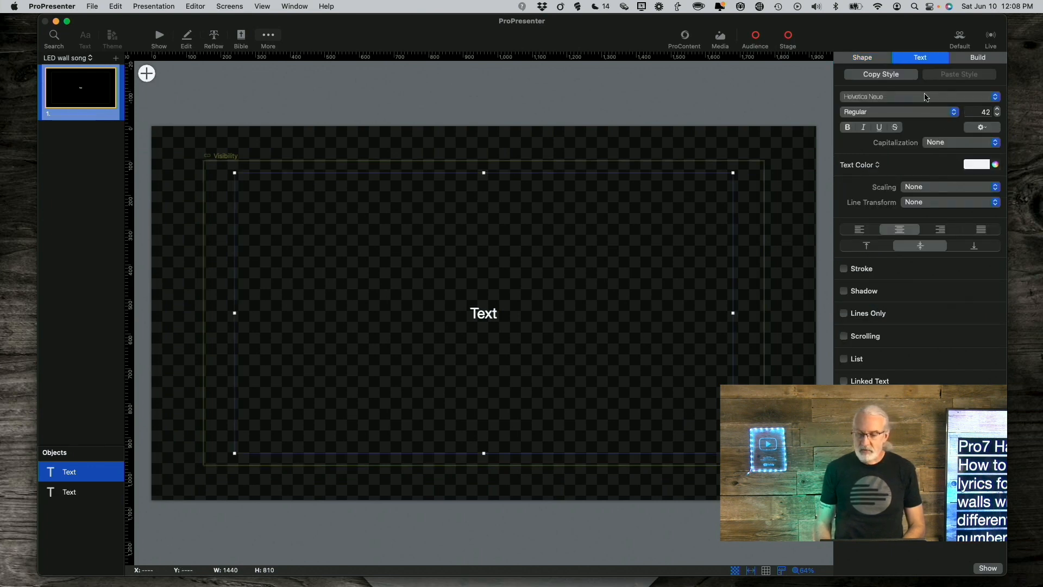
left_click(844, 381)
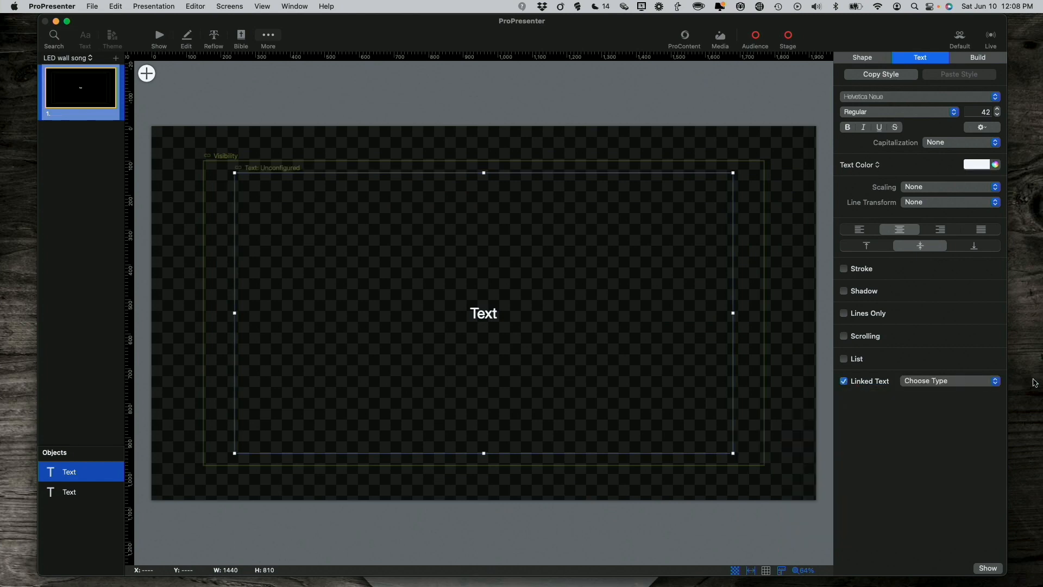
left_click(995, 381)
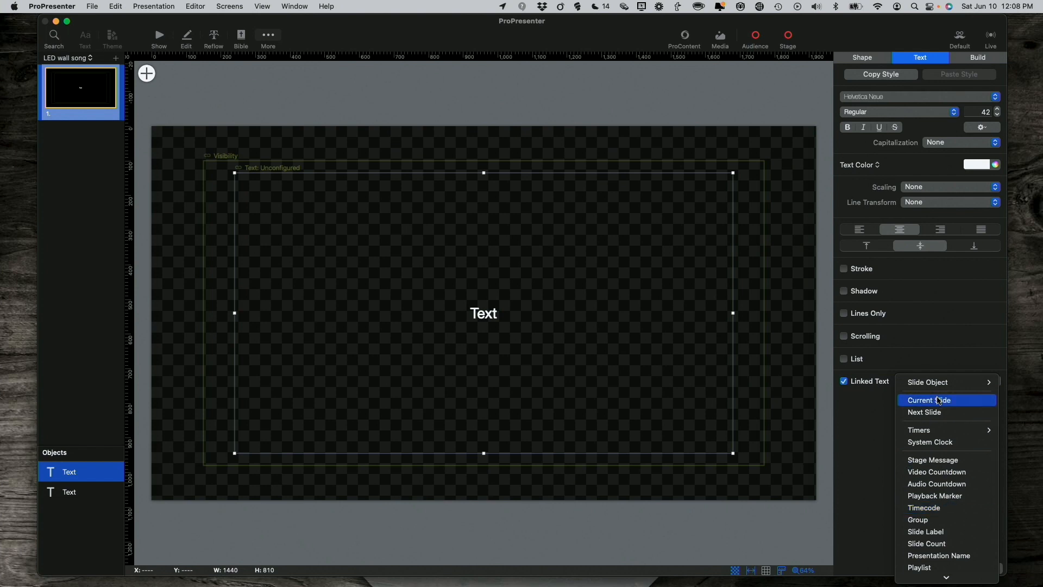
left_click(938, 400)
left_click(938, 400)
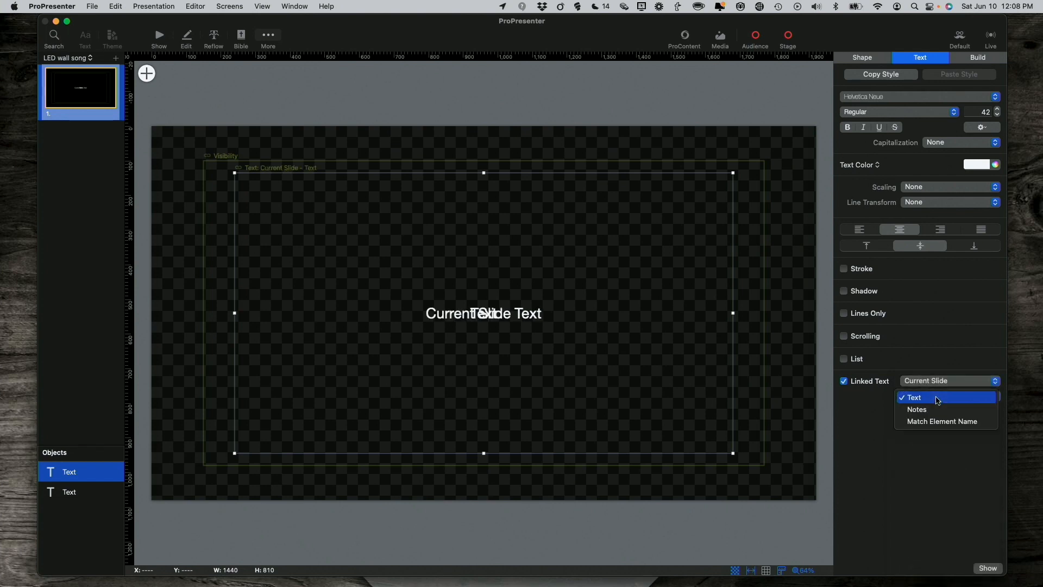
left_click(932, 409)
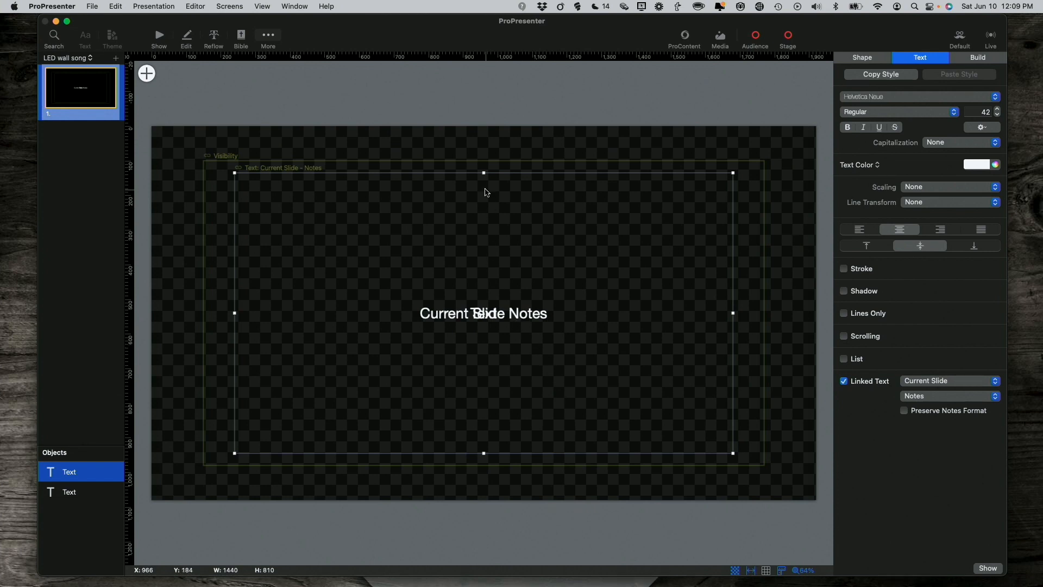
- Shrink the notes text box to about 1440 x 225 in the lower slide area and fill it with blue at about 71% opacity
left_click_drag(484, 172, 473, 374)
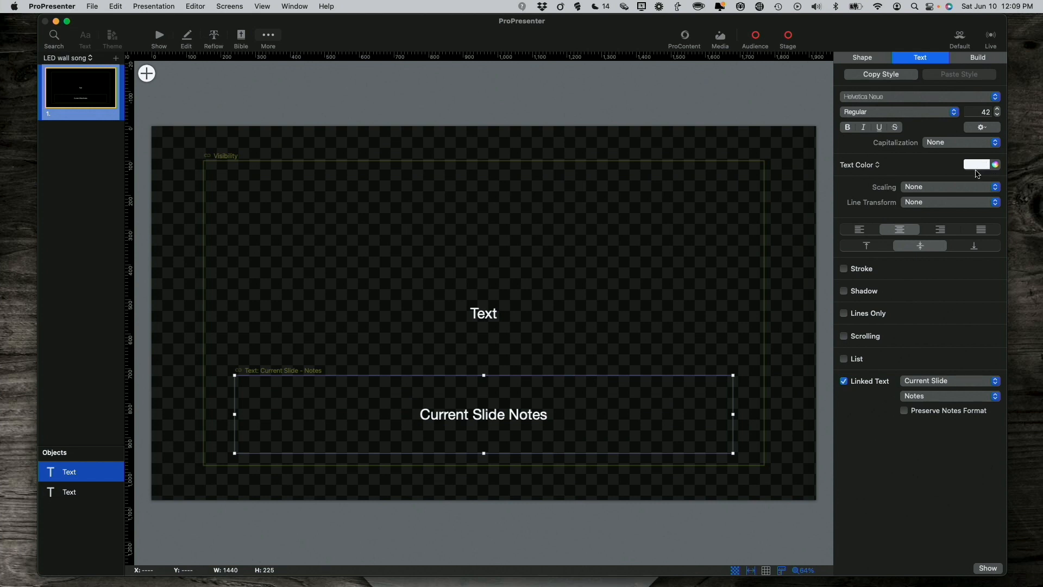
left_click(857, 59)
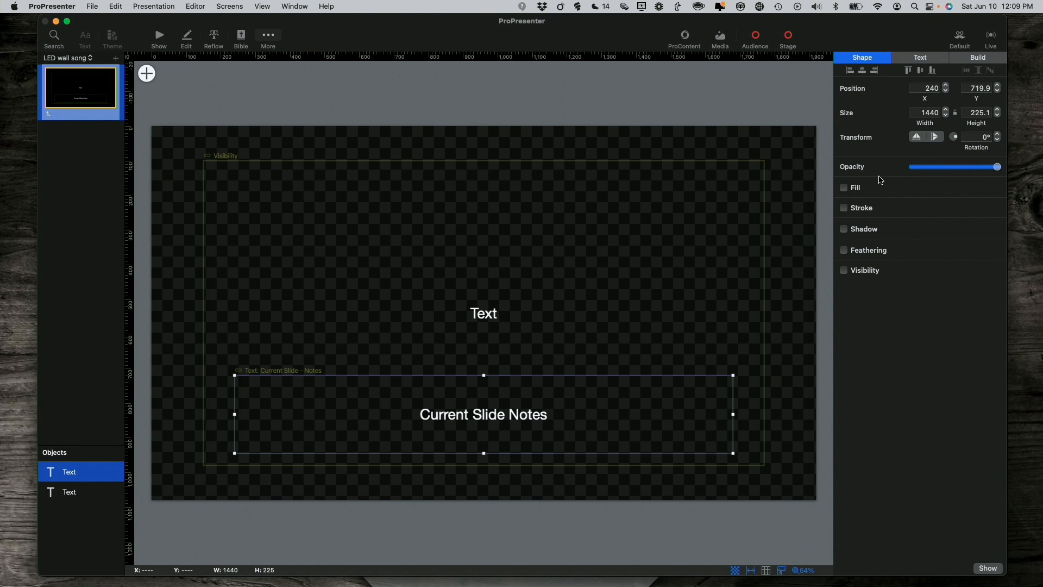
left_click(844, 188)
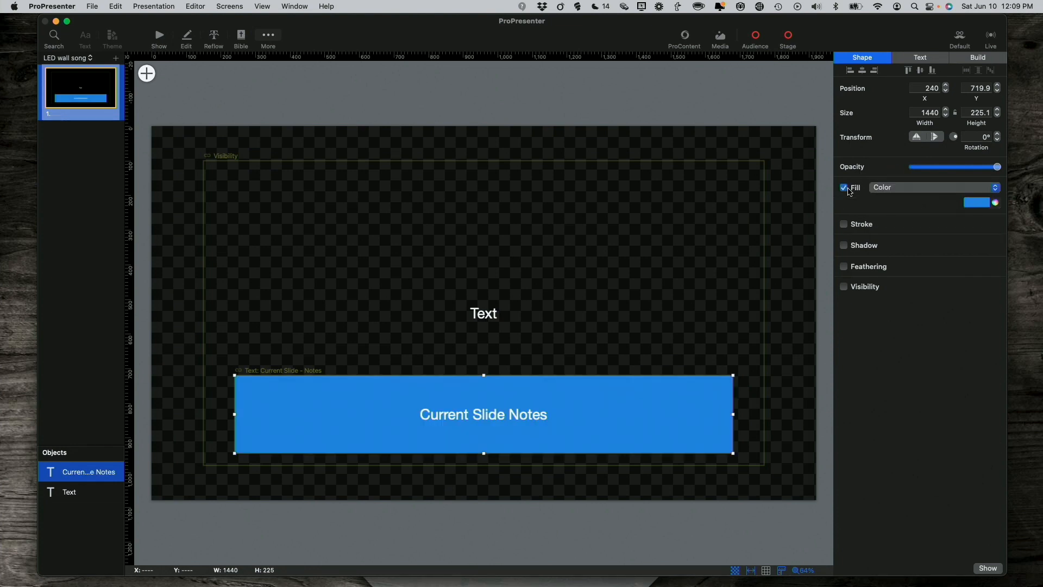
left_click(983, 203)
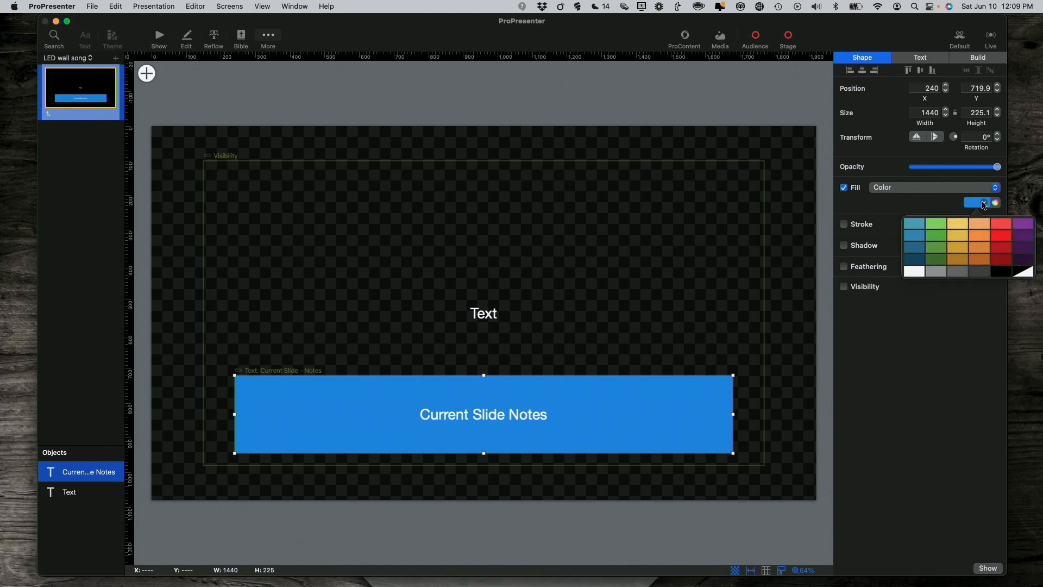
left_click(984, 205)
left_click(996, 203)
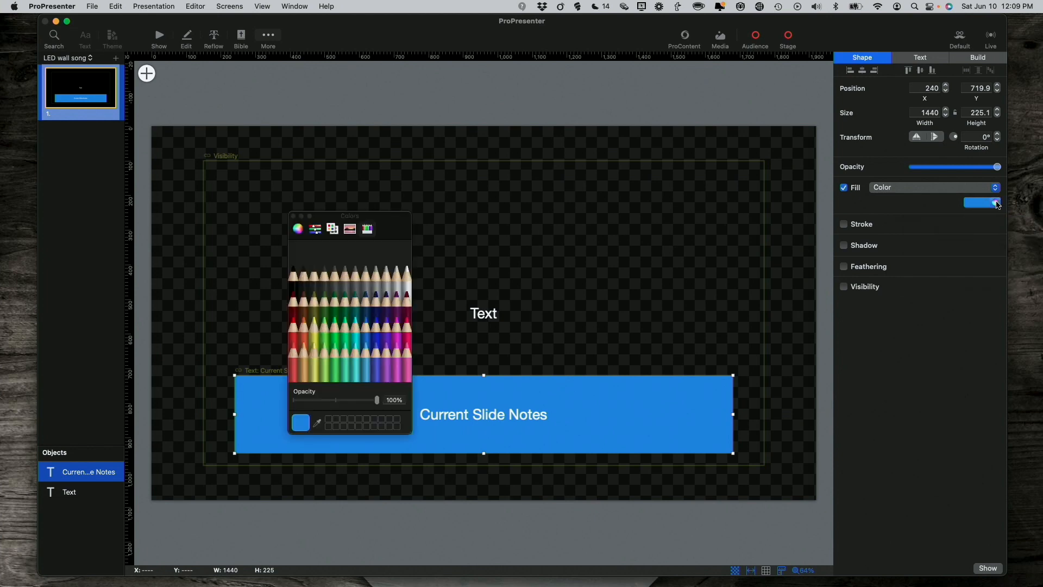
left_click_drag(377, 399, 354, 403)
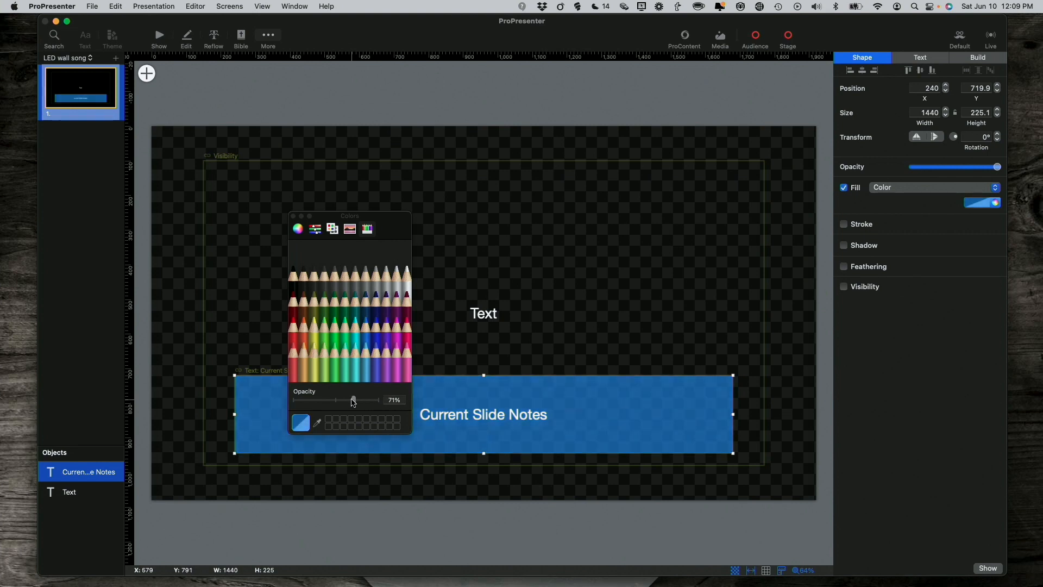
left_click(294, 216)
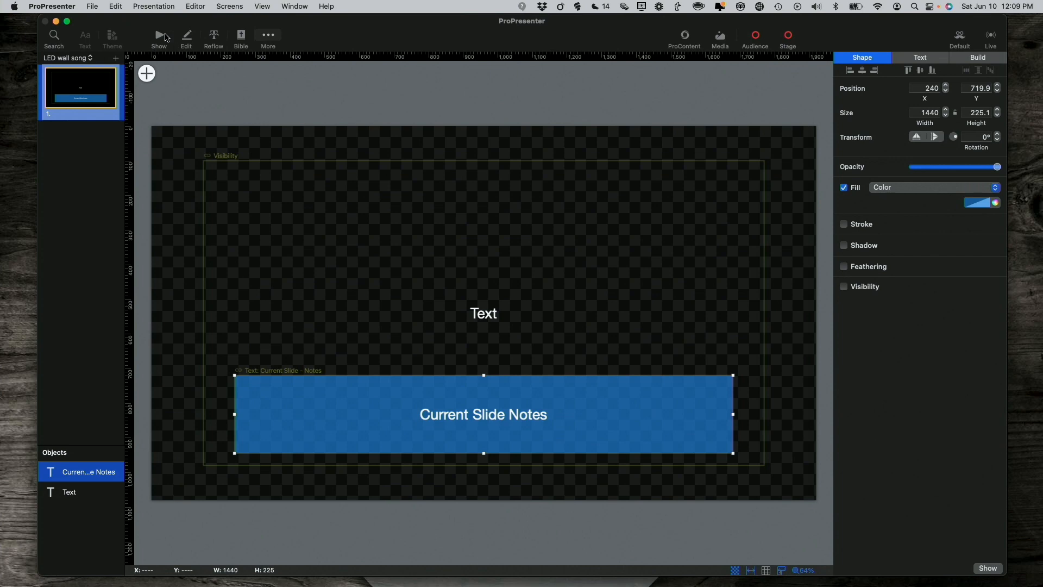
- Return to the Show view and add a new look preset named "LED wall lyrics"
left_click(159, 35)
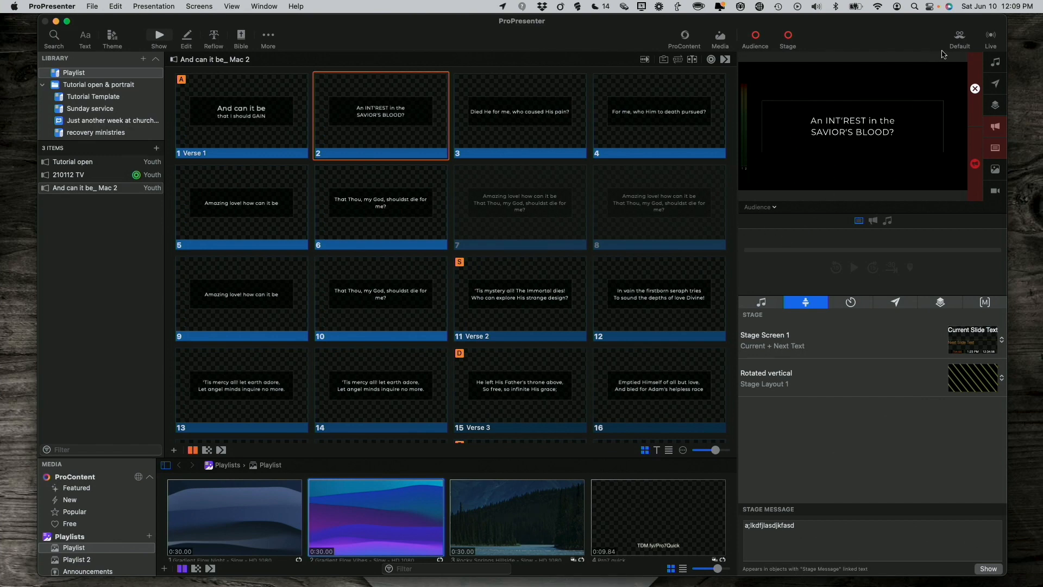
left_click(959, 38)
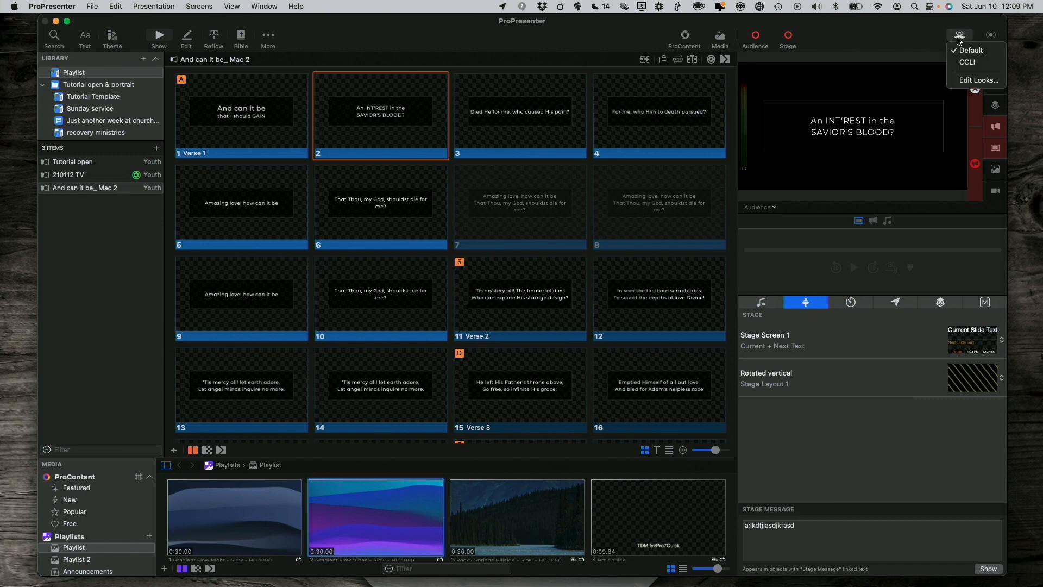
left_click(961, 83)
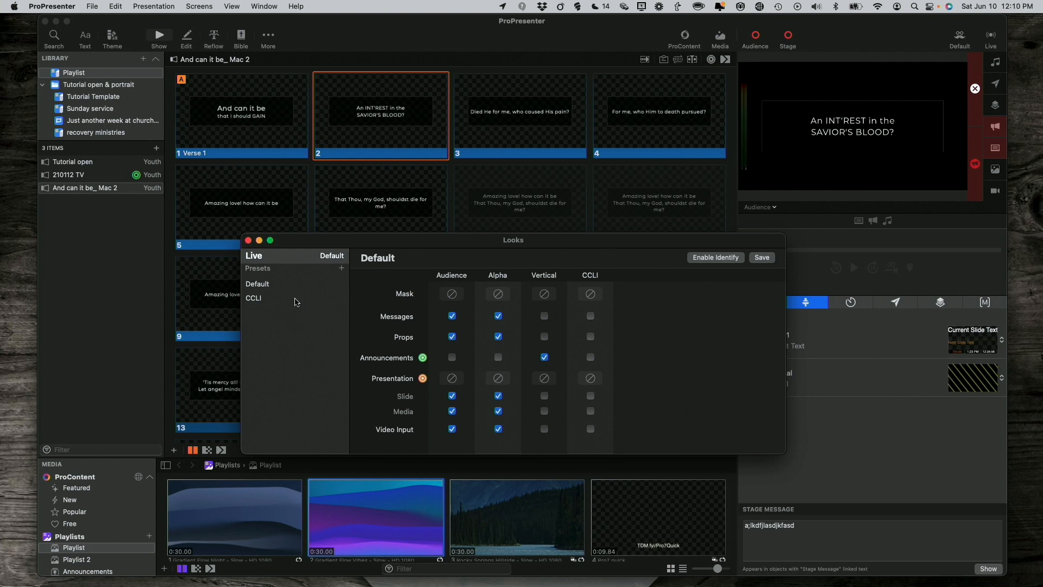
left_click(342, 269)
double_click(268, 314)
type("LED wall lyrics")
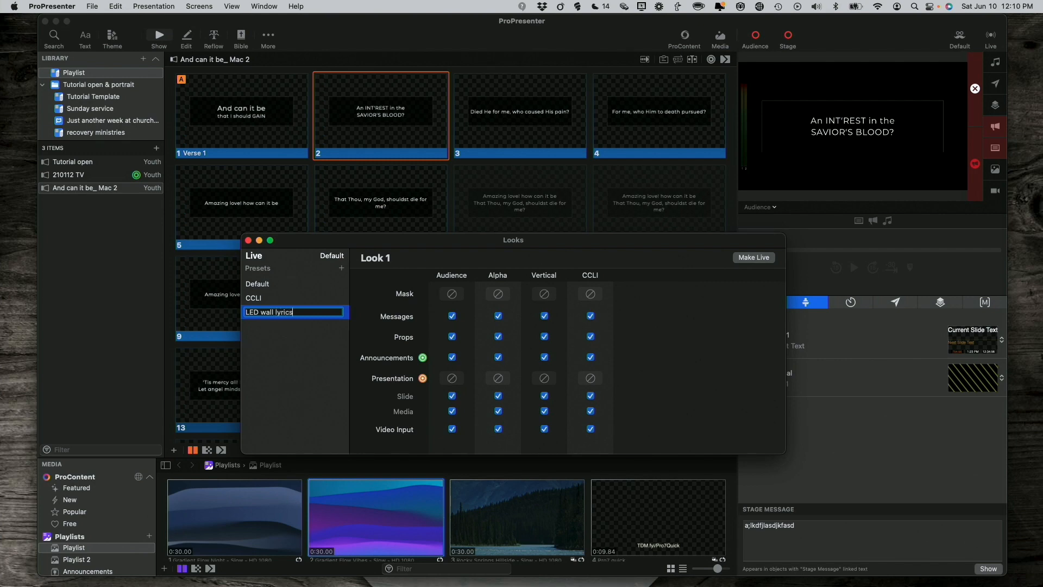
key("Return")
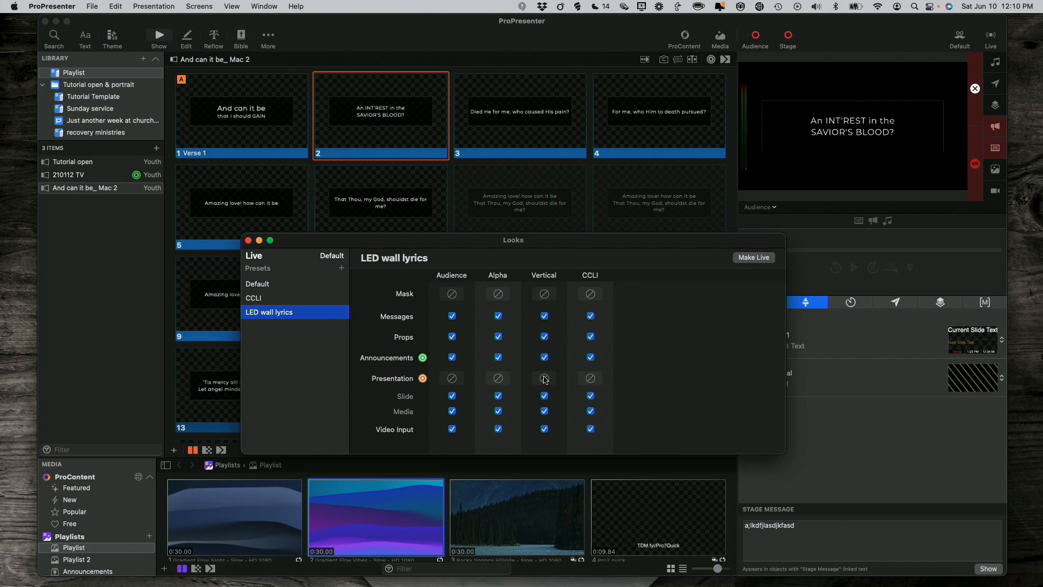
- Turn off the Media, Slide, Announcements and Props layers for the CCLI screen in the LED wall lyrics look
left_click(590, 411)
left_click(591, 396)
left_click(591, 357)
left_click(590, 337)
- Assign the LED wall song theme to the Alpha screen's Presentation layer in the LED wall lyrics look and make the look live
left_click(498, 378)
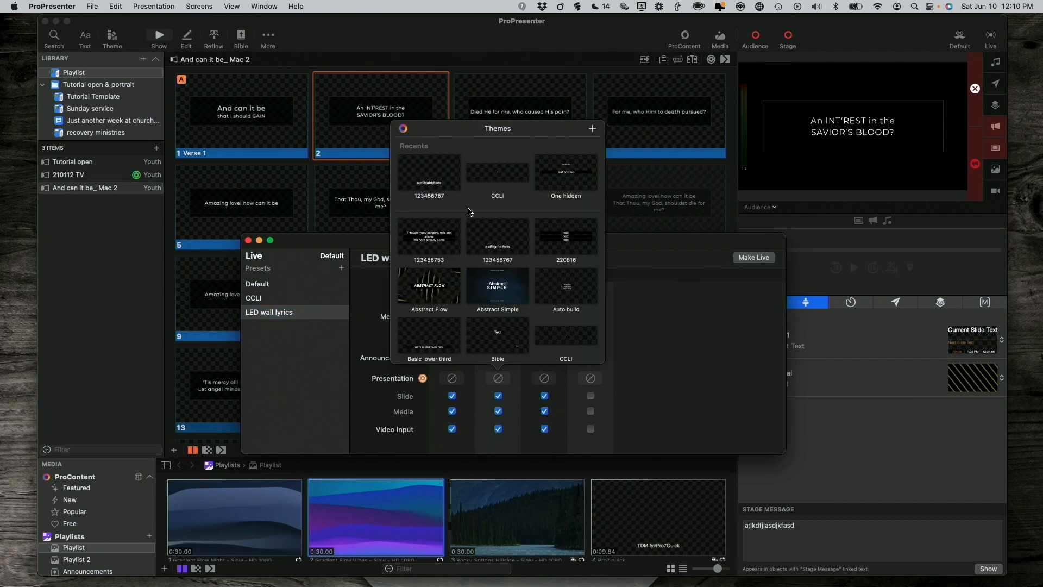
scroll(504, 240, "down", 10)
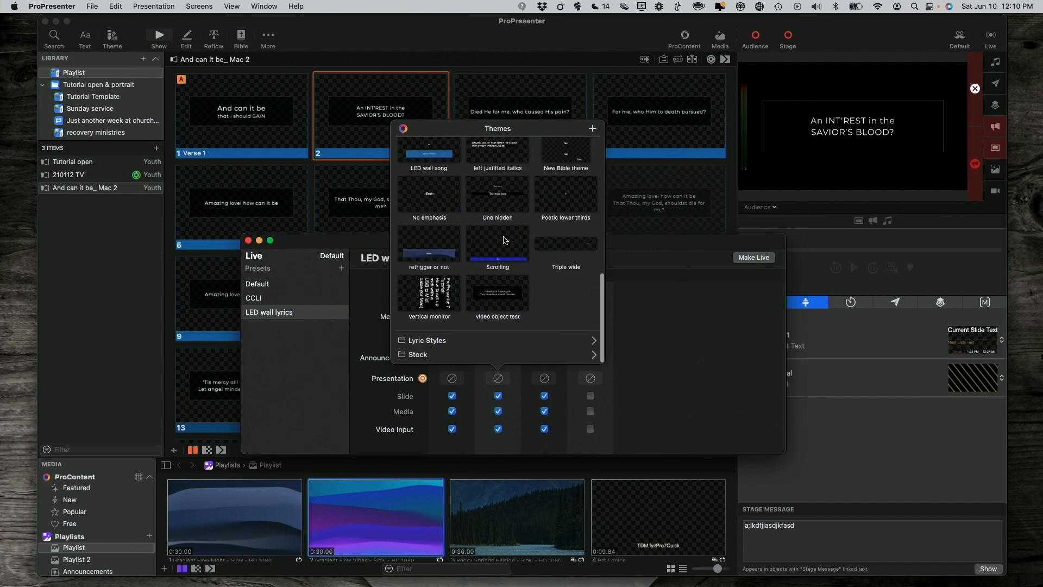
scroll(504, 240, "up", 3)
scroll(504, 240, "up", 6)
scroll(504, 240, "up", 3)
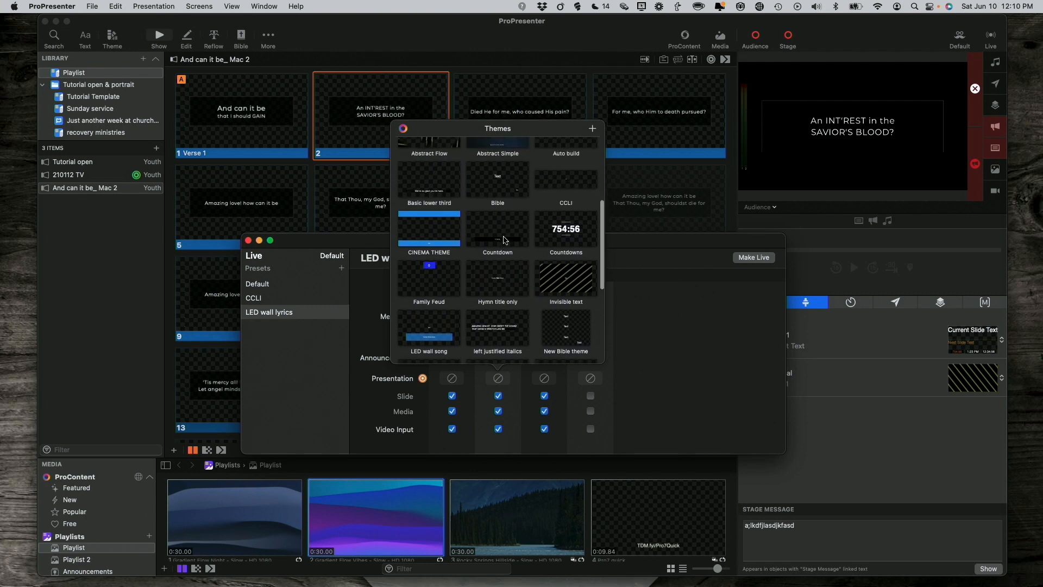
scroll(505, 240, "down", 1)
scroll(504, 240, "down", 5)
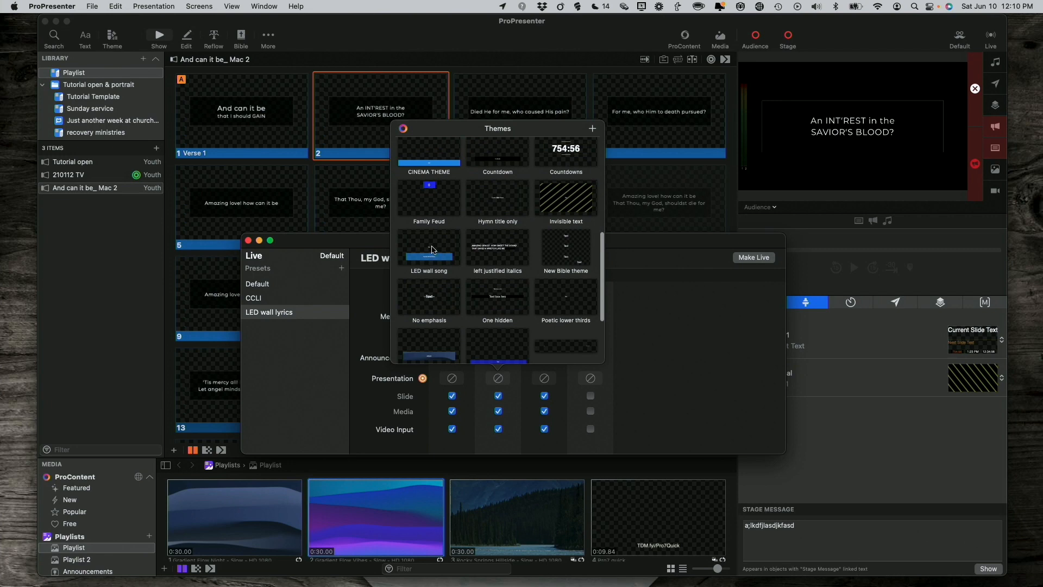
left_click(433, 250)
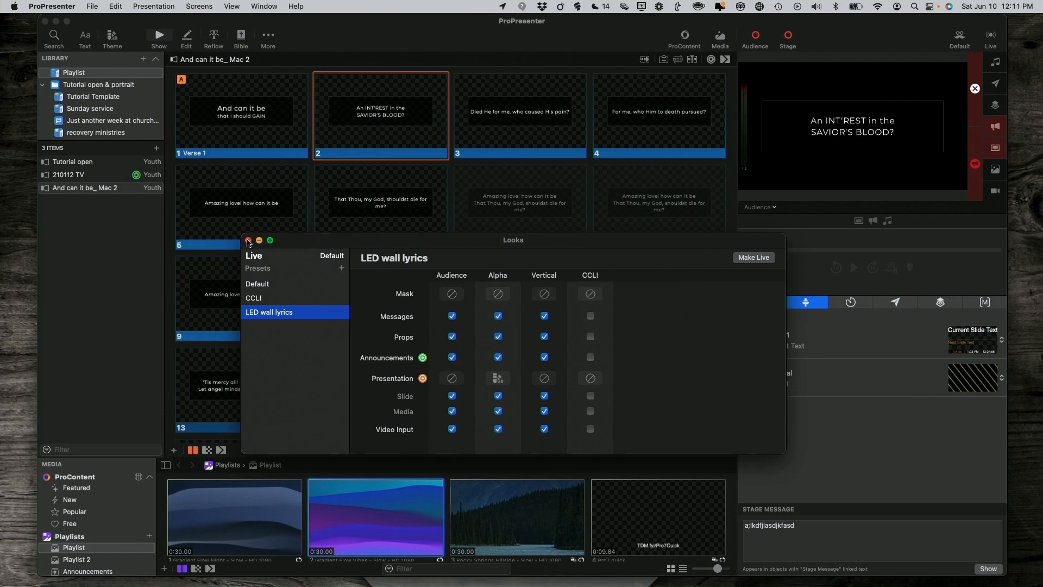
left_click(762, 260)
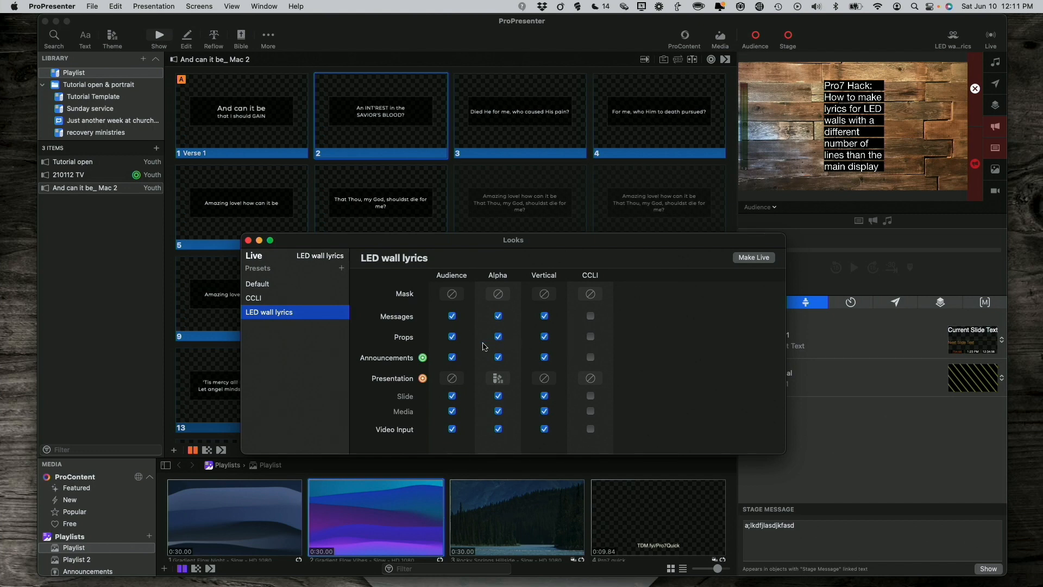
- Turn off Announcements for the Audience and Alpha screens, make the LED wall lyrics look live again, and close the Looks window
left_click(452, 357)
left_click(498, 356)
left_click(754, 257)
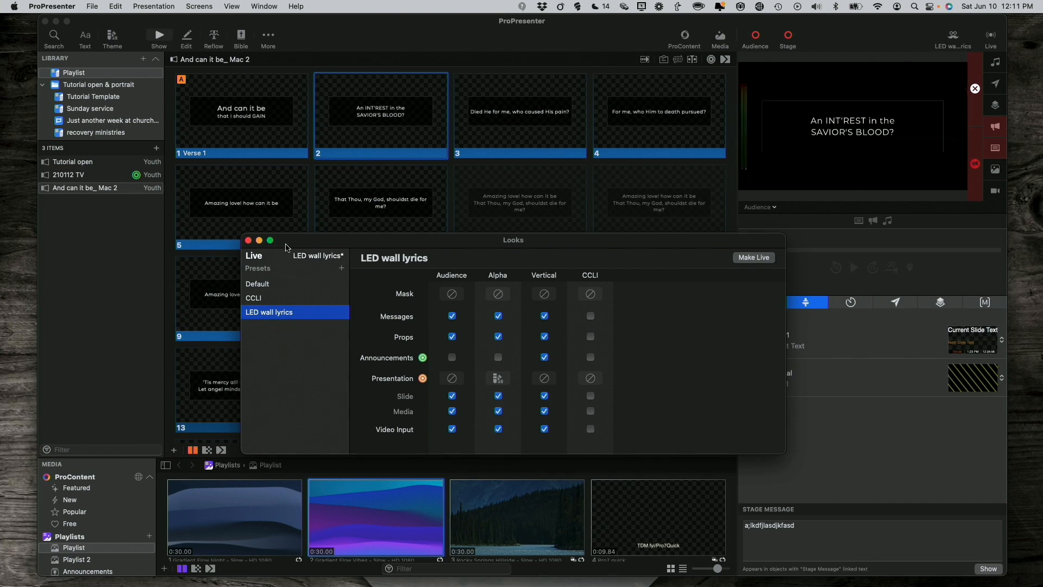
left_click(248, 241)
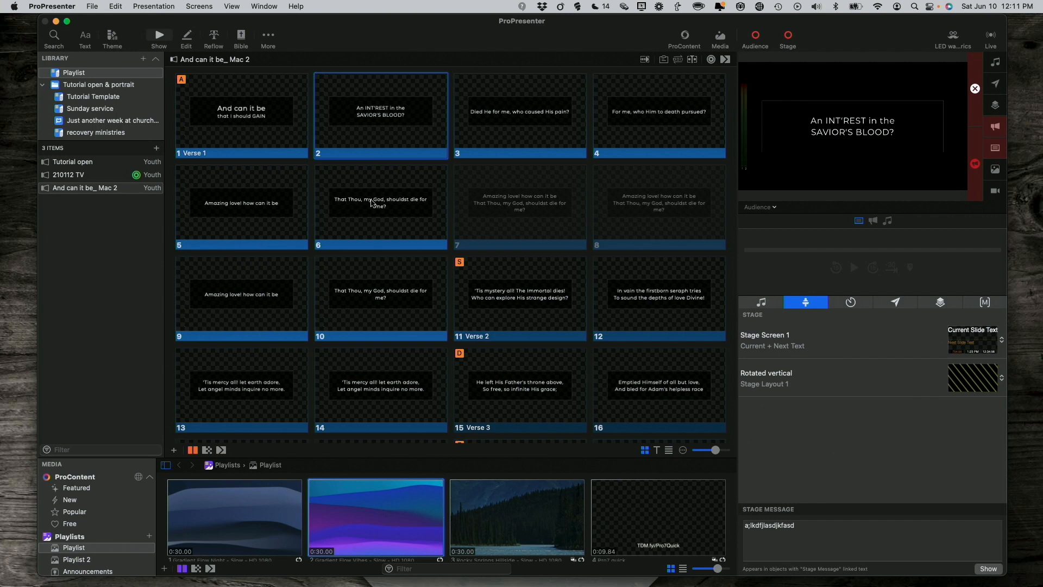
- Trigger slides 1 and 2 of the song and switch the output preview from the Audience screen to the Alpha screen
left_click(247, 120)
left_click(390, 126)
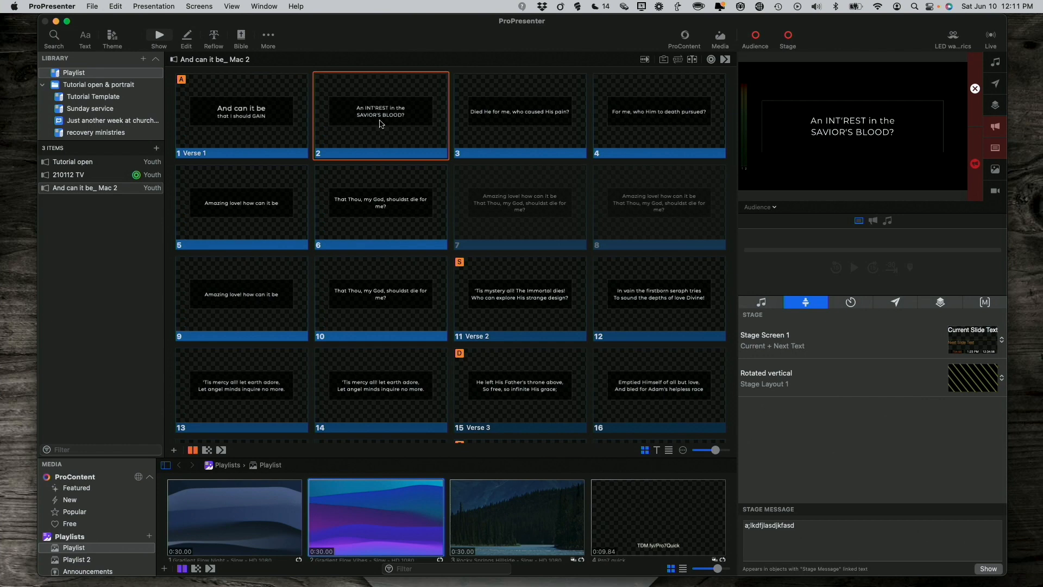
left_click(775, 208)
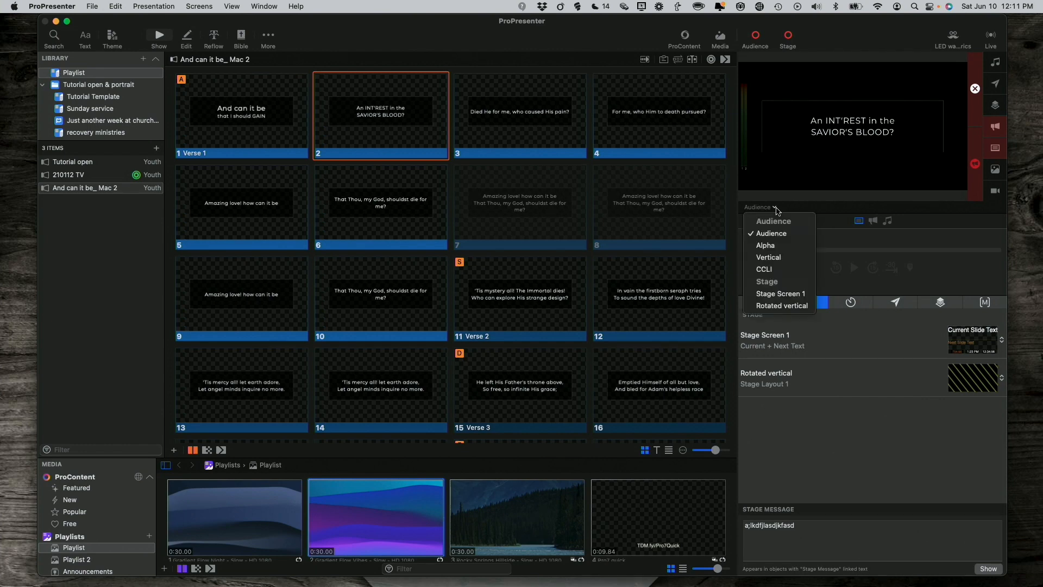
left_click(773, 244)
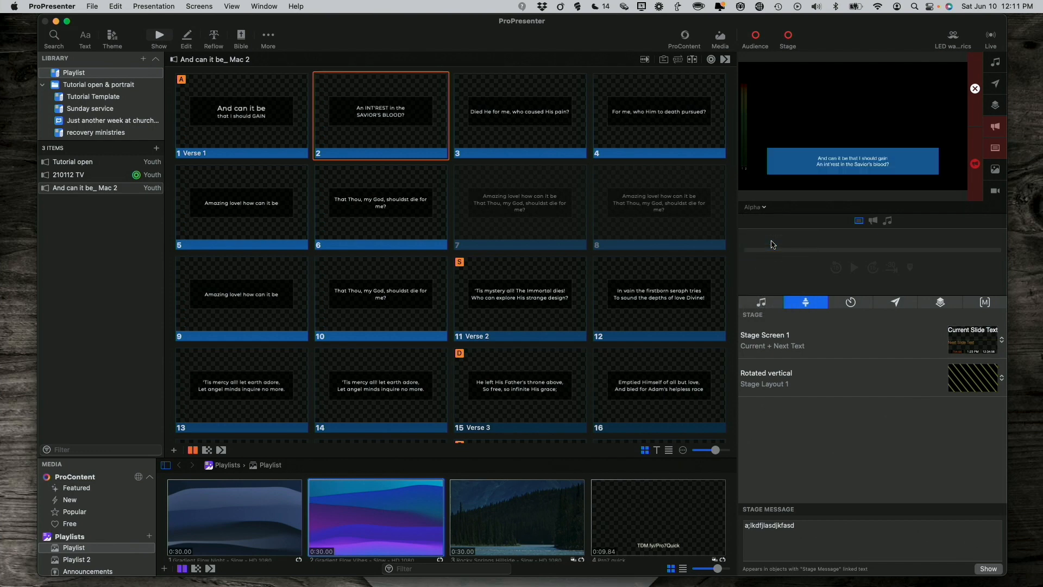
- Alternate between slides 1 and 2 to check the notes lyrics on the Alpha screen, ending on slide 2
left_click(222, 119)
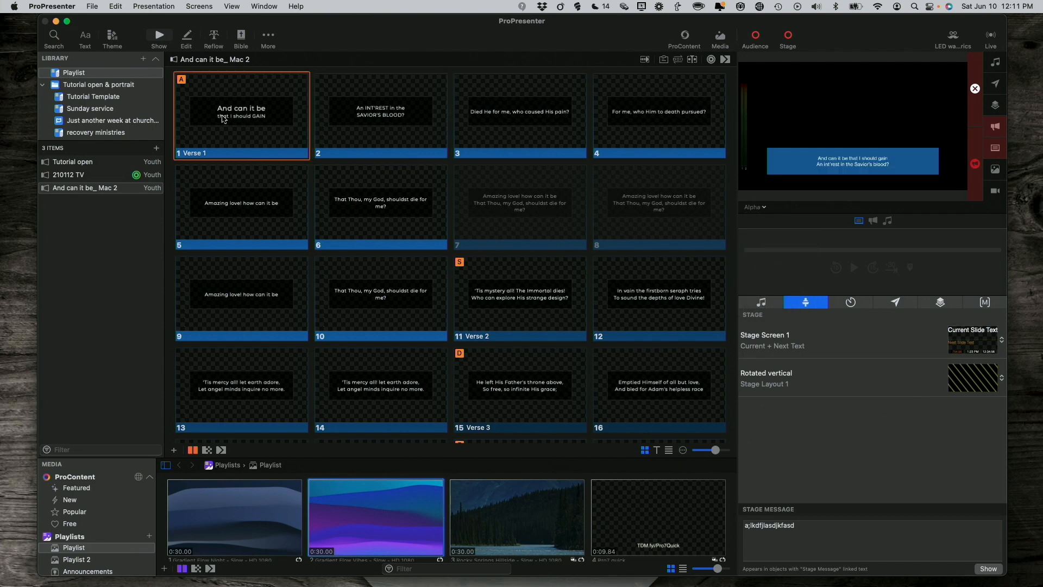
left_click(394, 120)
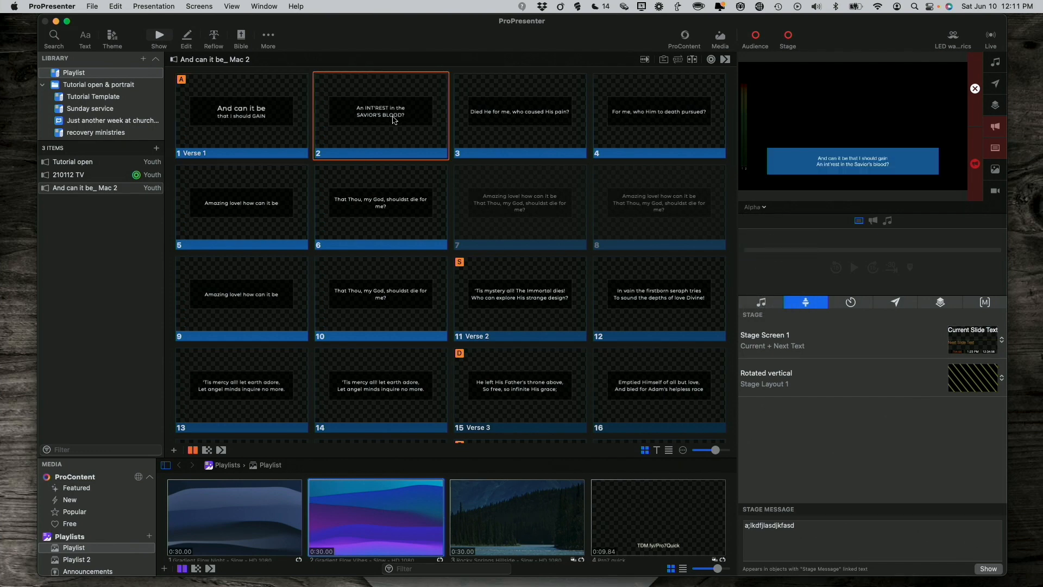
left_click(288, 119)
left_click(355, 127)
left_click(252, 126)
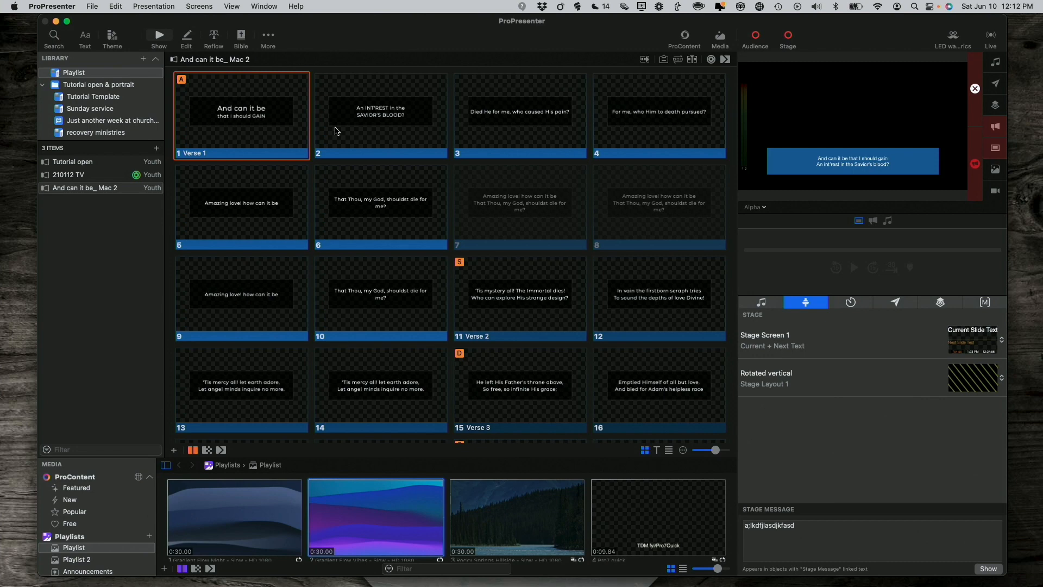
left_click(383, 134)
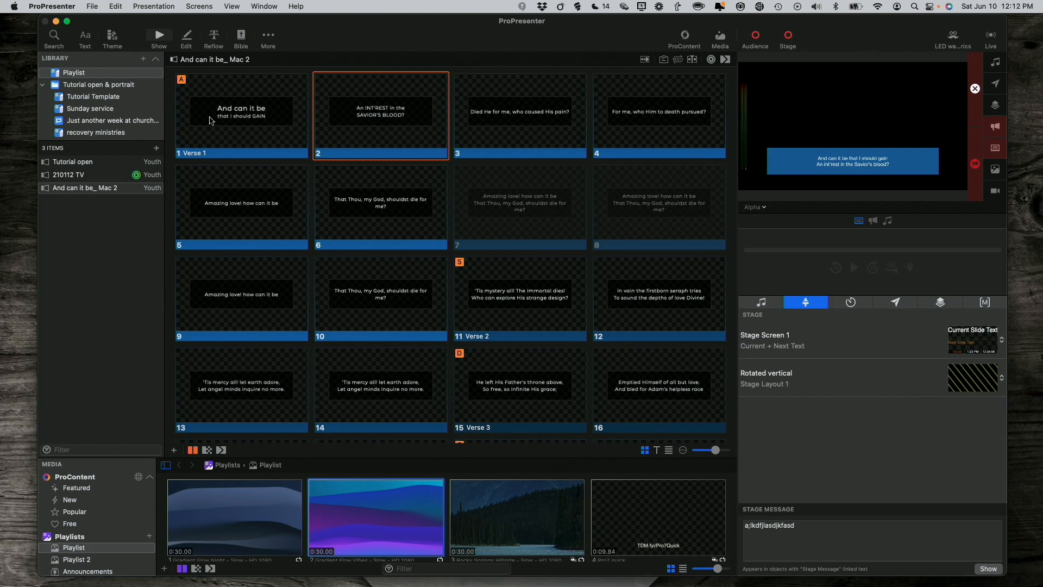
- Add an Audience Look action for LED wall lyrics to the first slide of the song
right_click(219, 86)
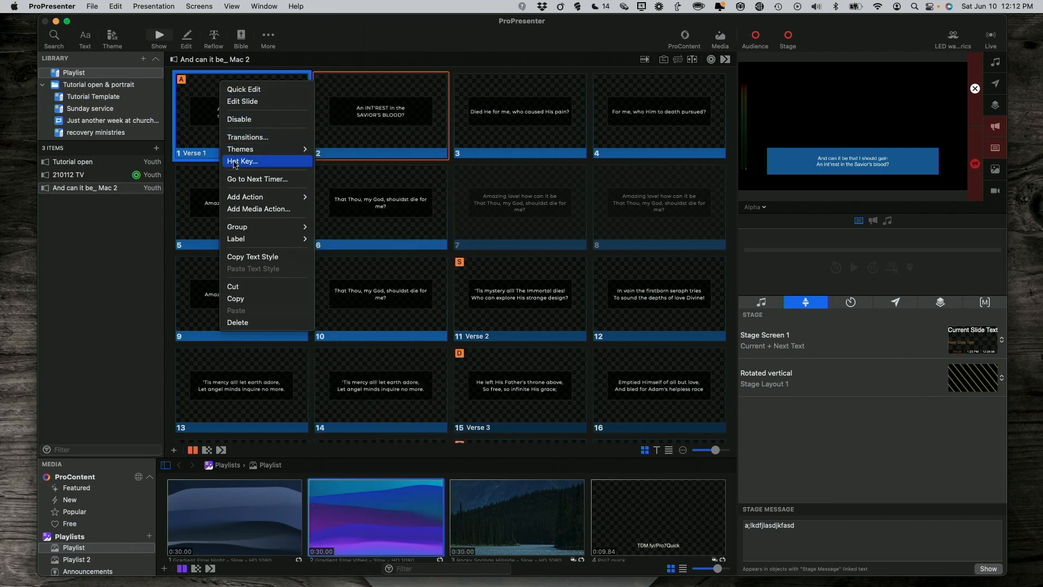
mouse_move(239, 198)
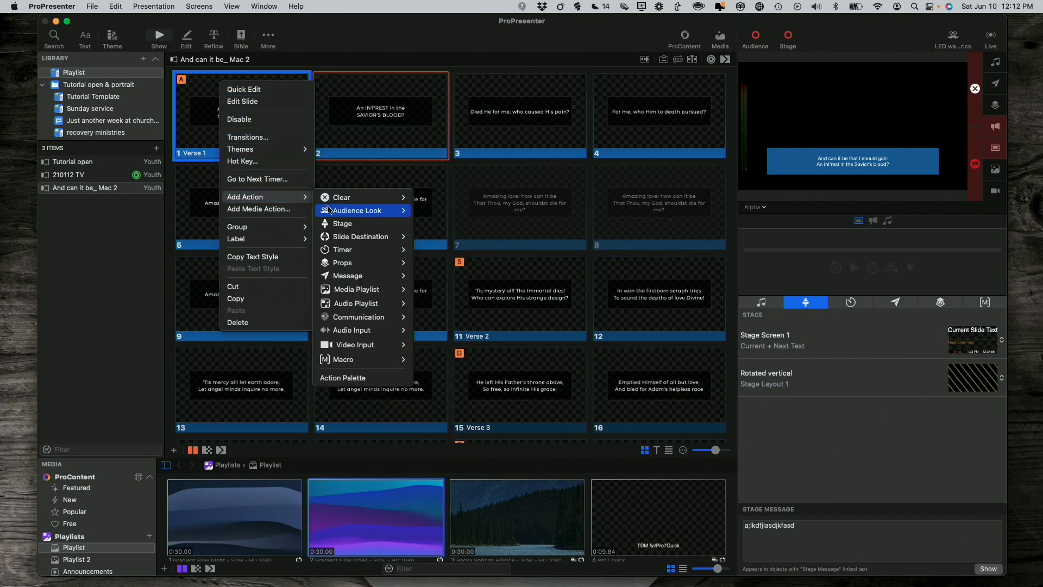
mouse_move(329, 211)
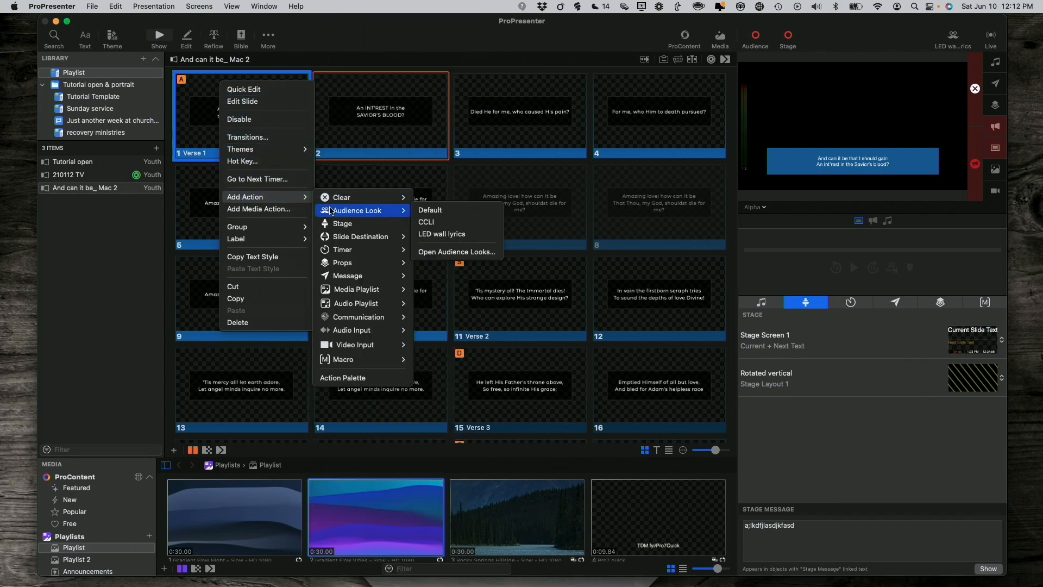
left_click(439, 235)
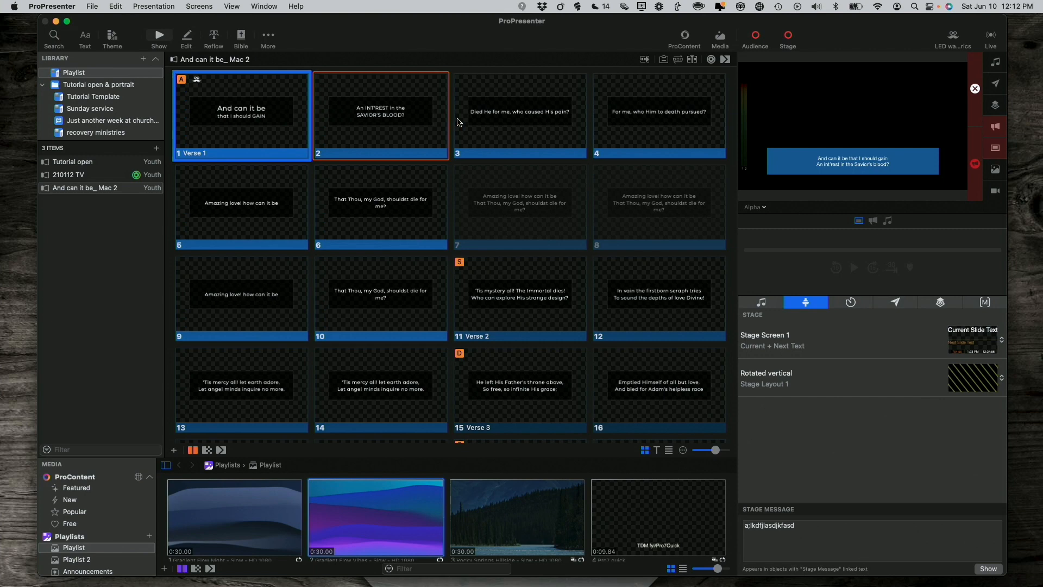
- Trigger the first slide and compare the Audience and Alpha screen previews, ending on Alpha
left_click(212, 103)
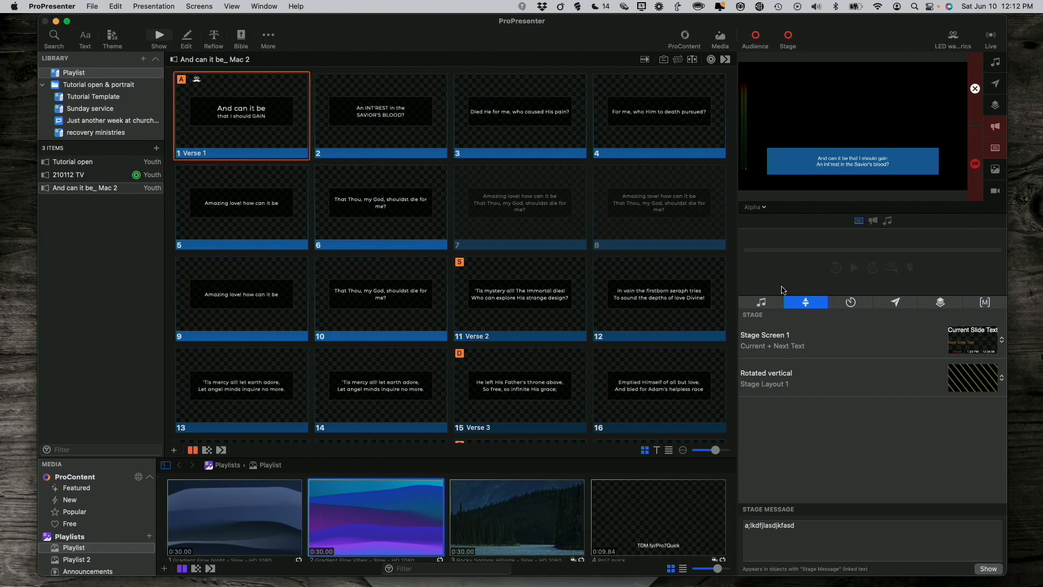
left_click(767, 210)
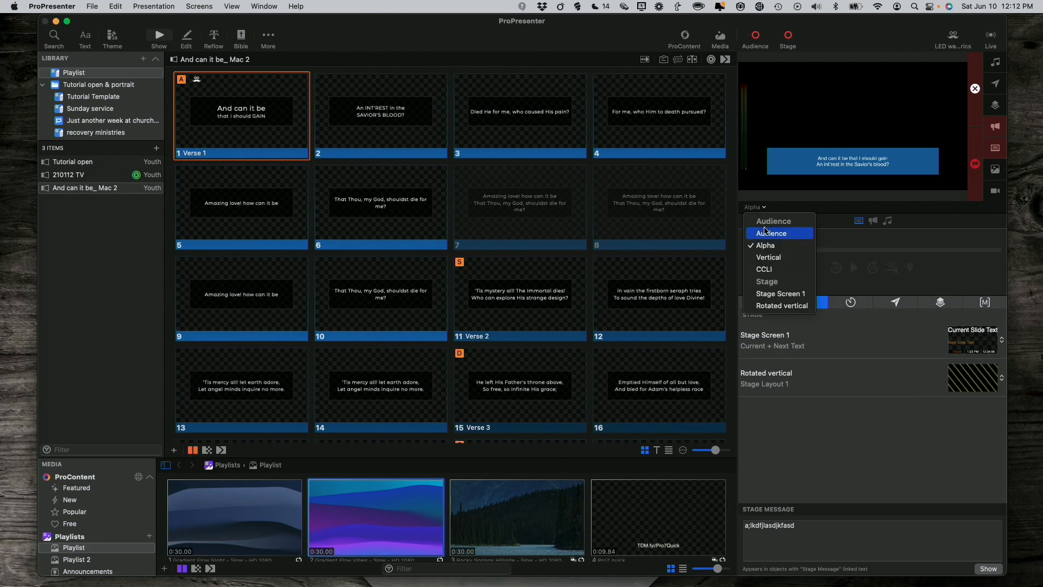
left_click(765, 233)
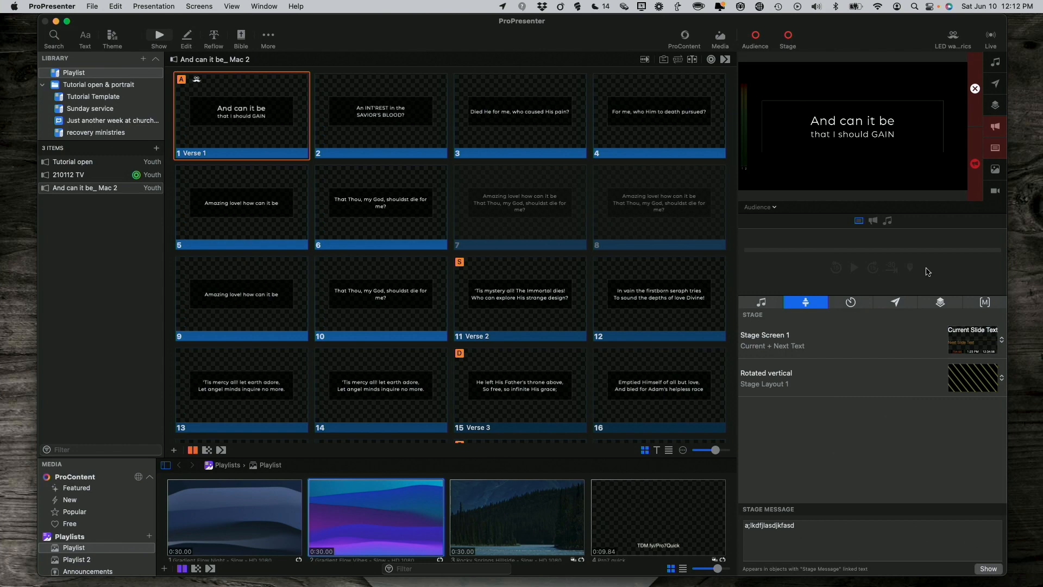
left_click(777, 208)
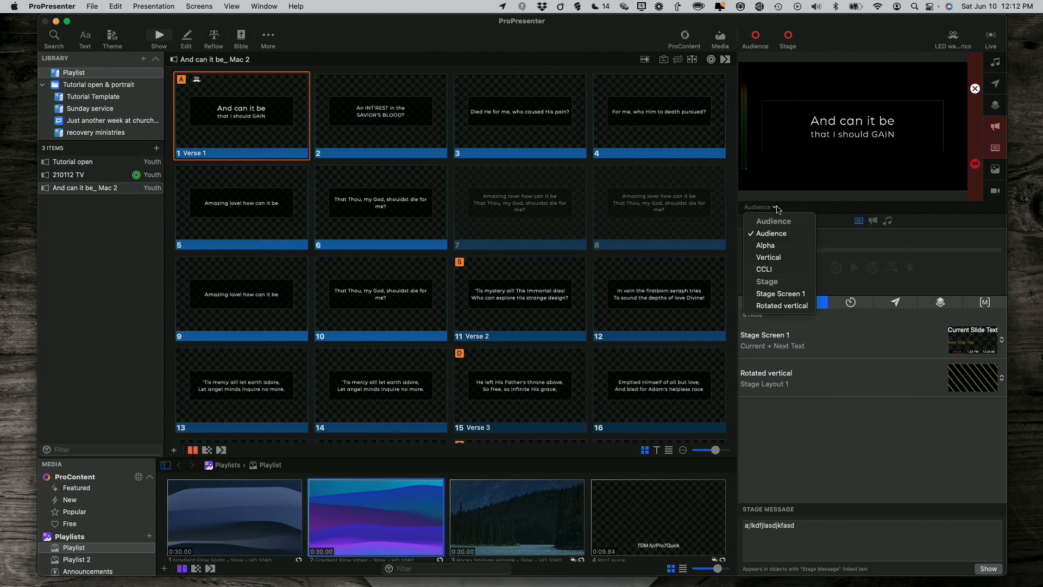
left_click(776, 247)
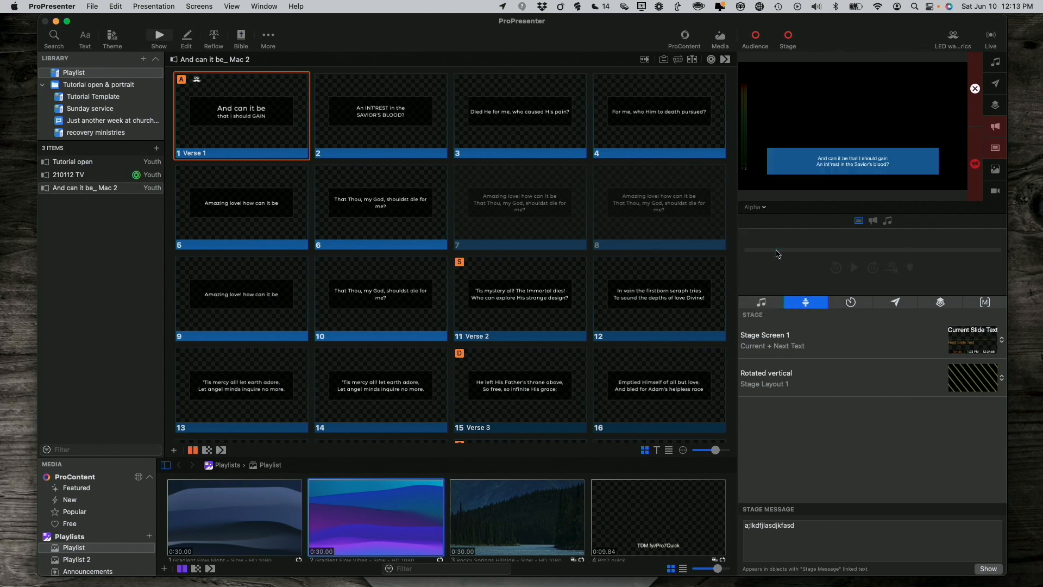